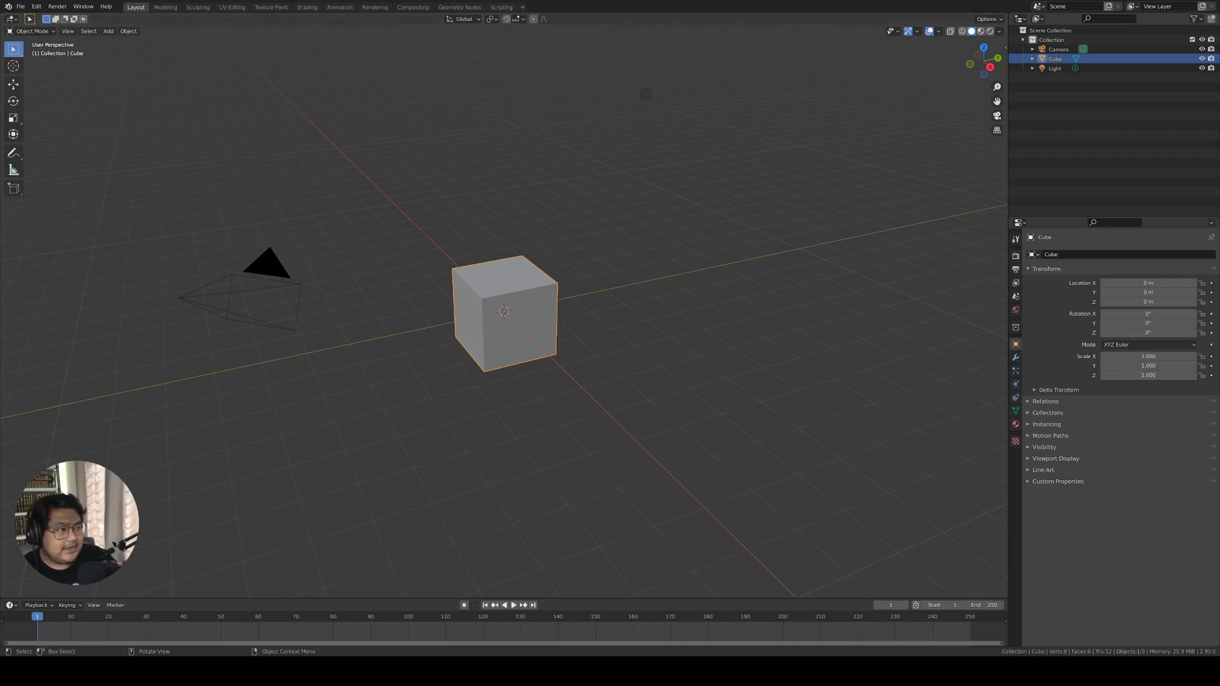
Split the 3D viewport vertically into two side-by-side areas, leaving the modelling area about twice as wide as the other.
drag(994, 15, 629, 72)
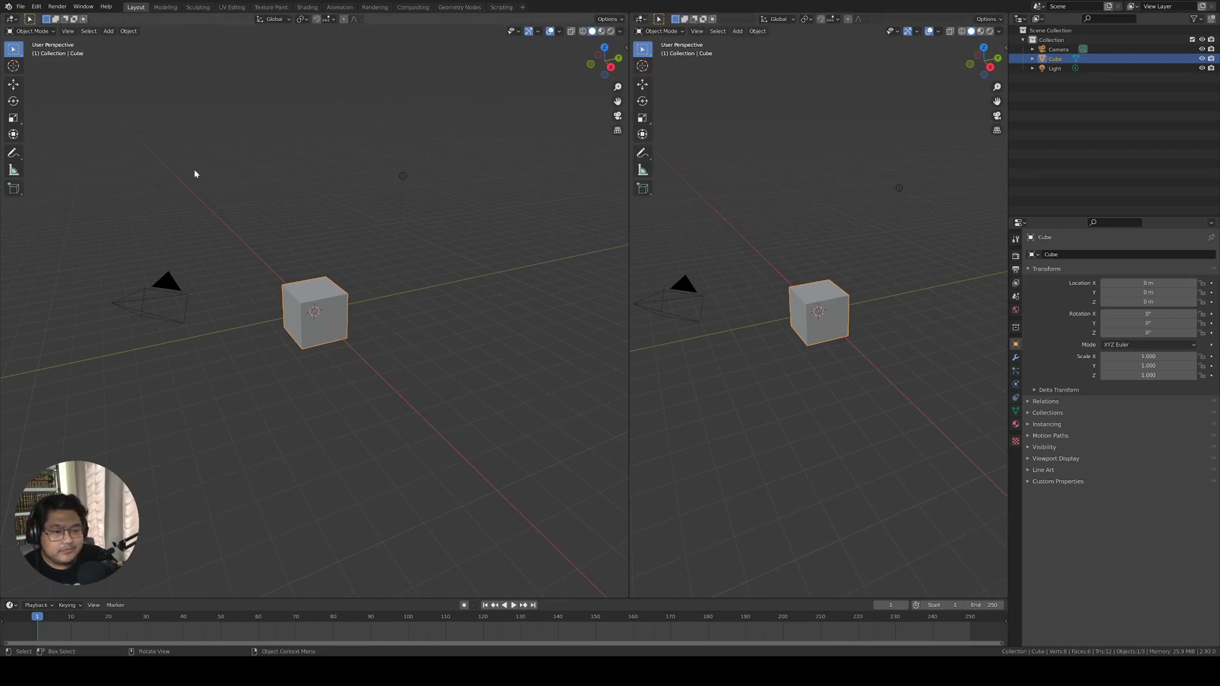
drag(630, 203, 692, 259)
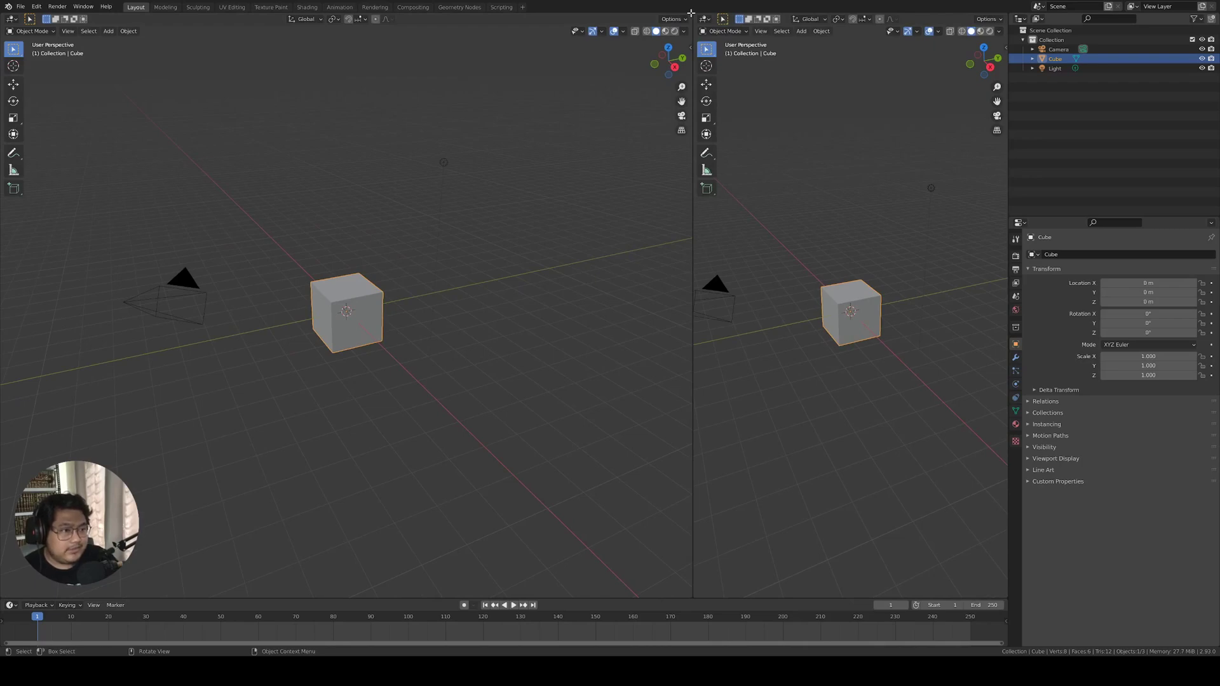
drag(691, 12, 510, 184)
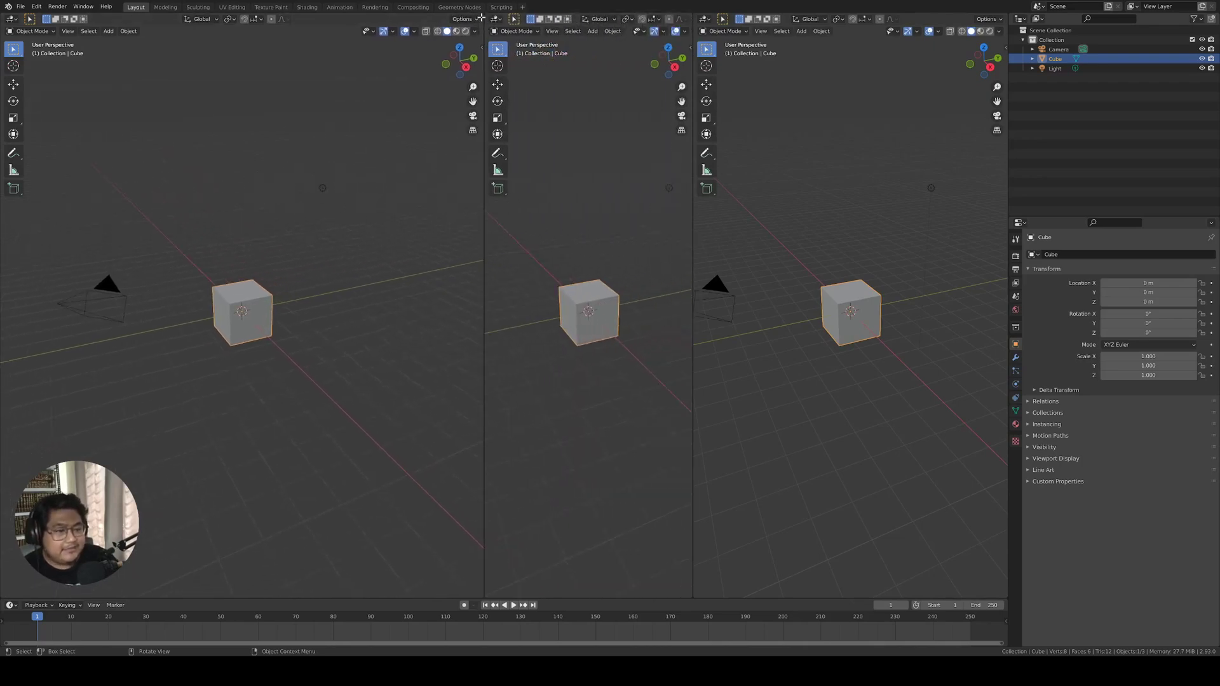
drag(482, 17, 508, 23)
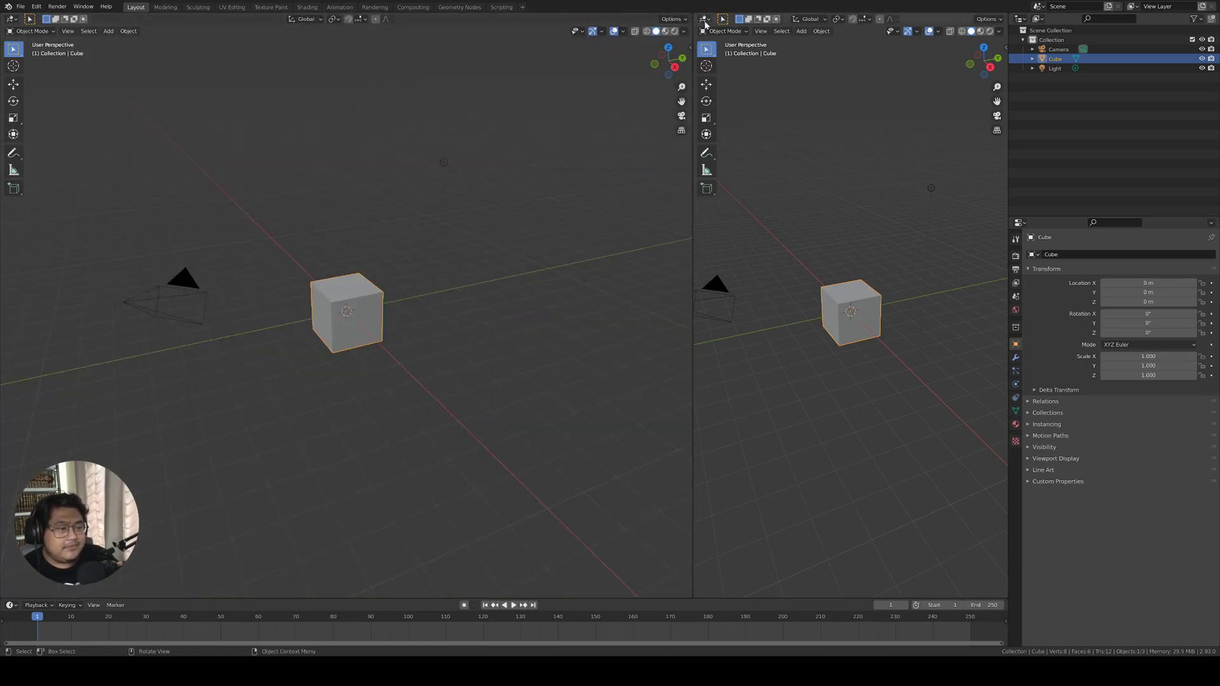
Turn the narrower viewport into an Image Editor and open the banana and peach reference image, Screenshot 2021-09-04 140205.jpg.
click(704, 19)
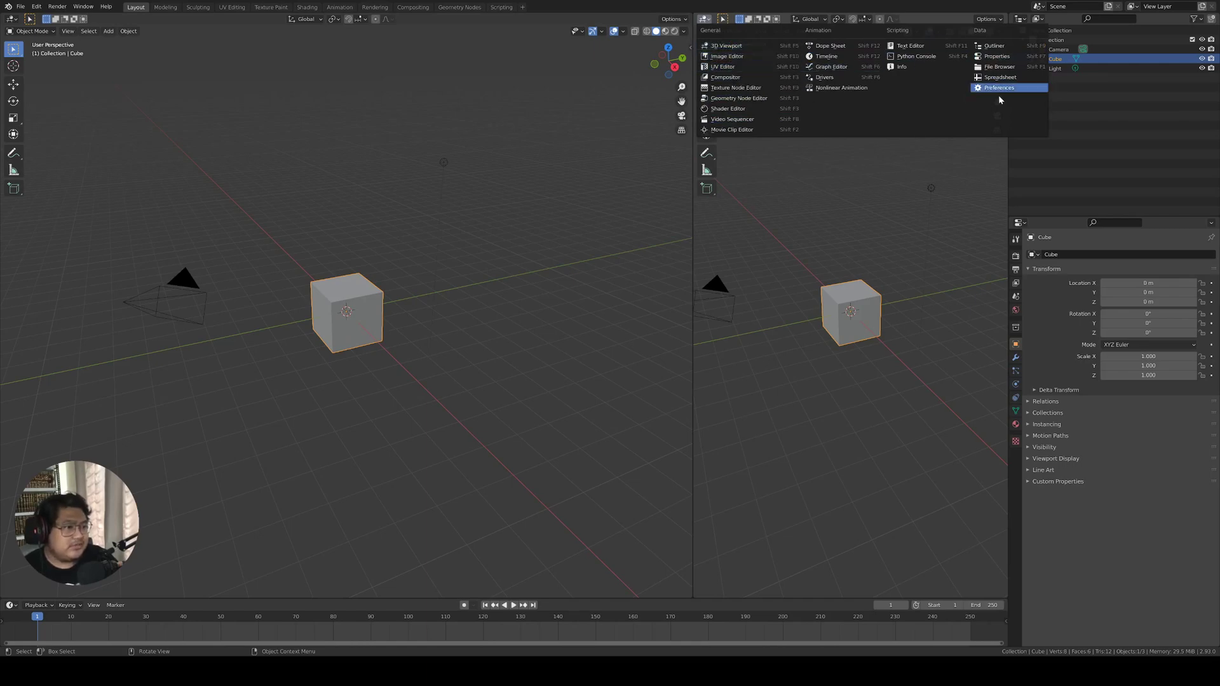
click(705, 19)
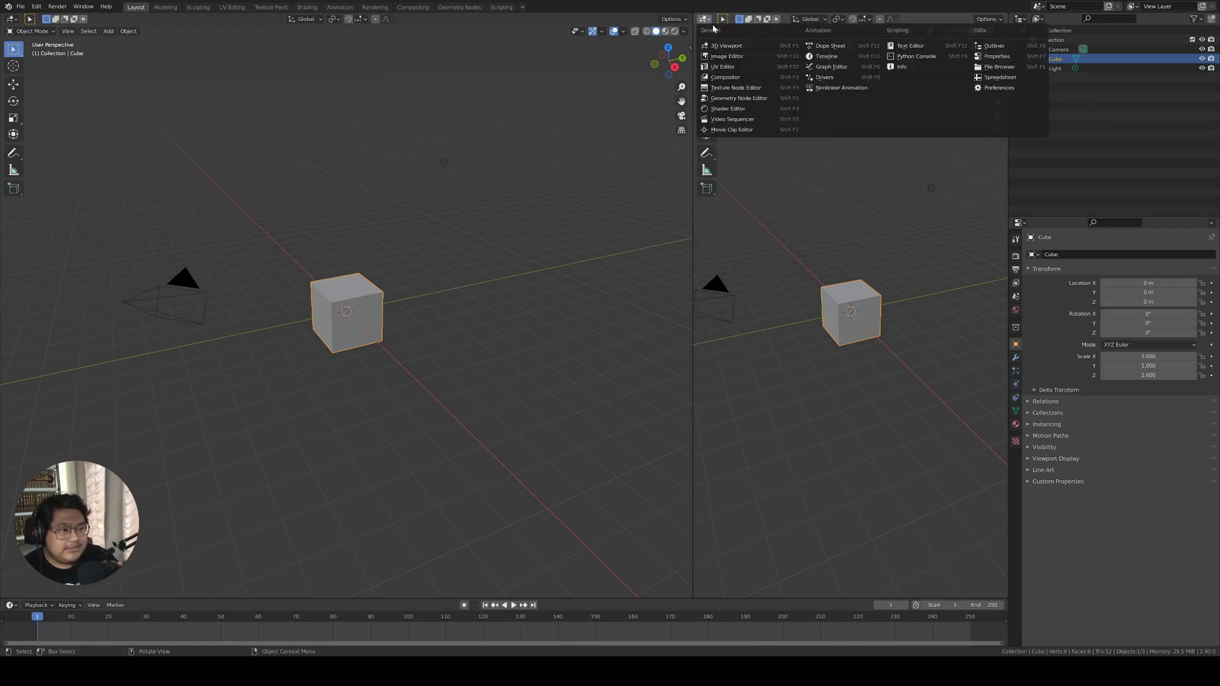
click(726, 57)
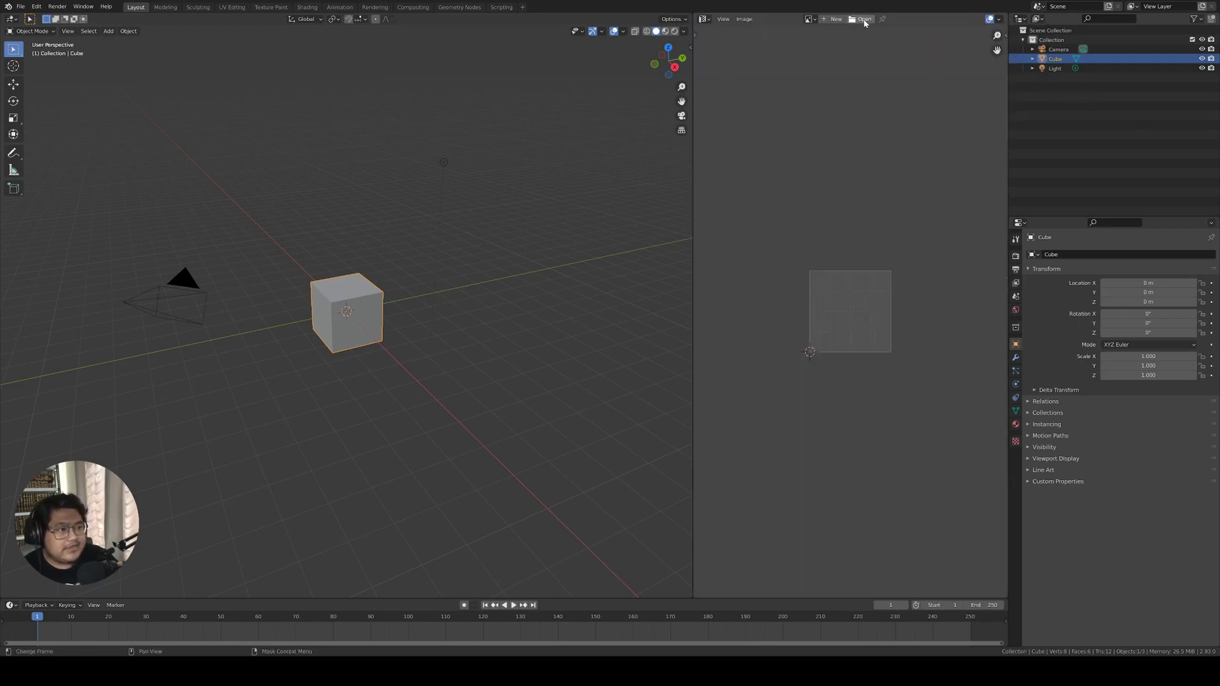
double_click(512, 276)
scroll(819, 334, up, 4)
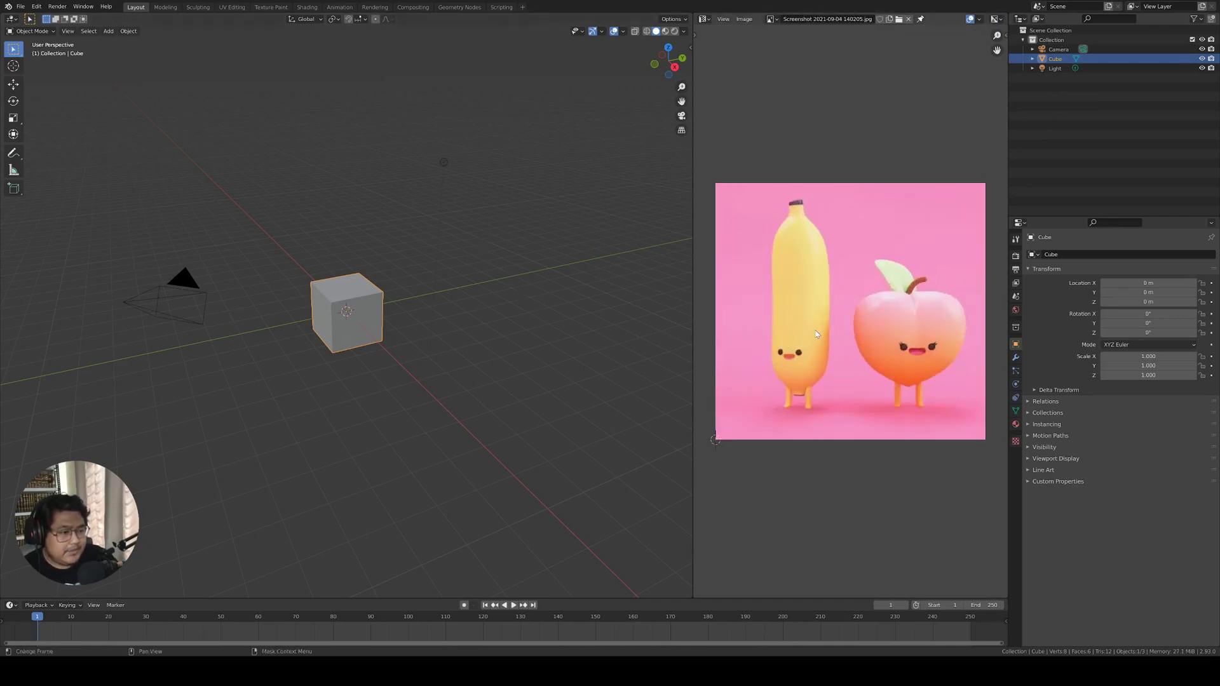
middle_drag(762, 347, 776, 348)
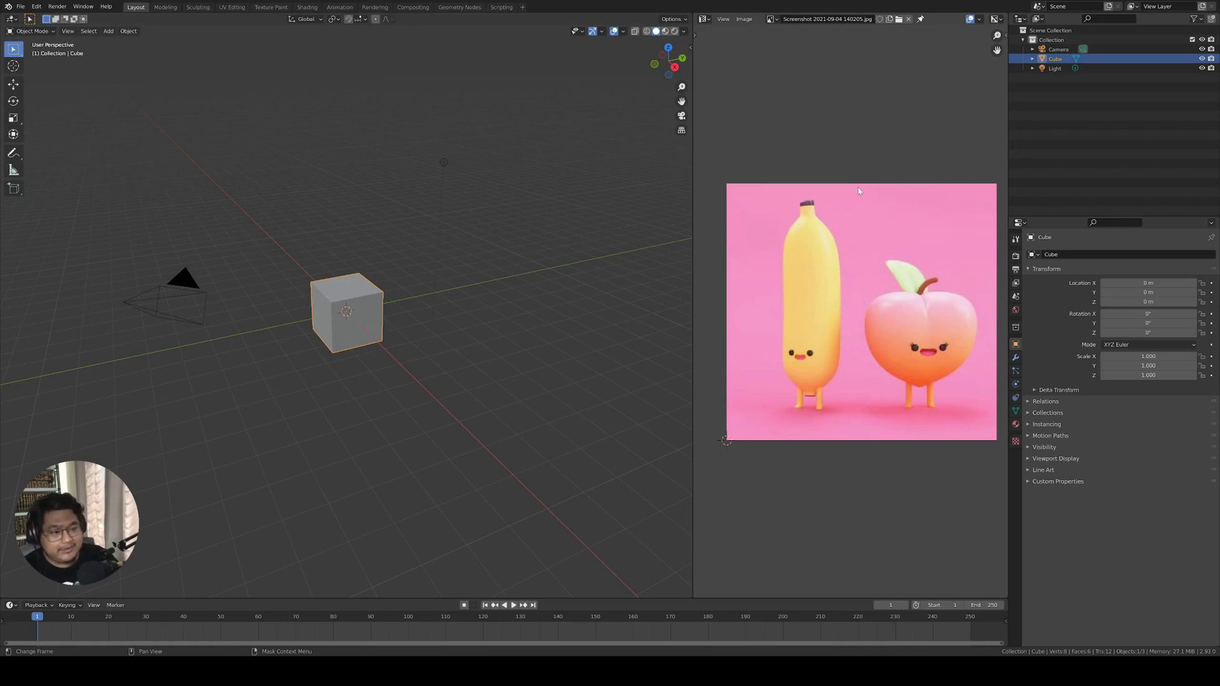
Delete the default camera, cube and light from the scene.
middle_drag(305, 299, 355, 300)
key(a)
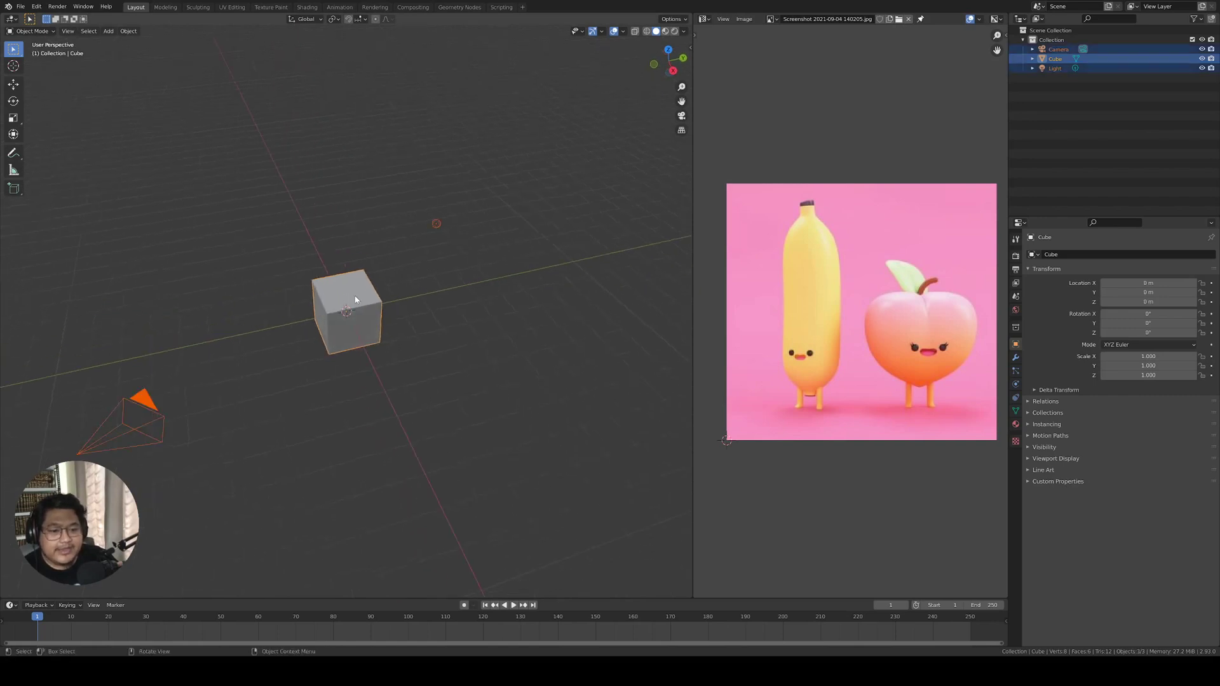
key(x)
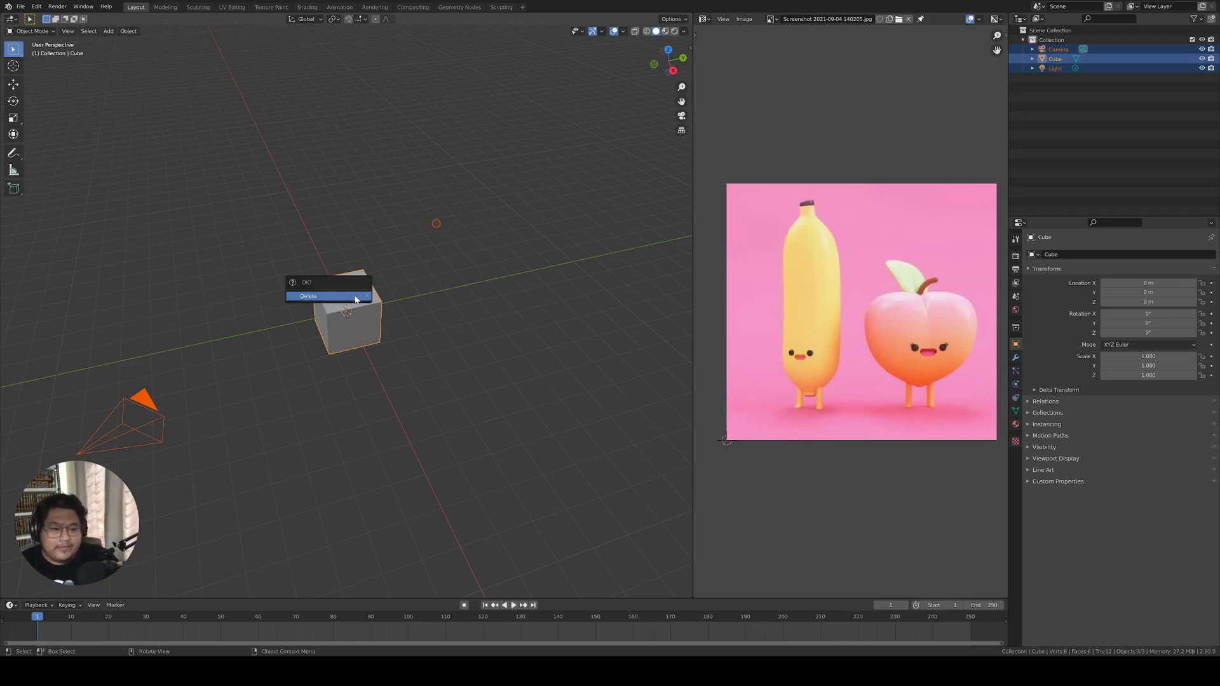
click(356, 299)
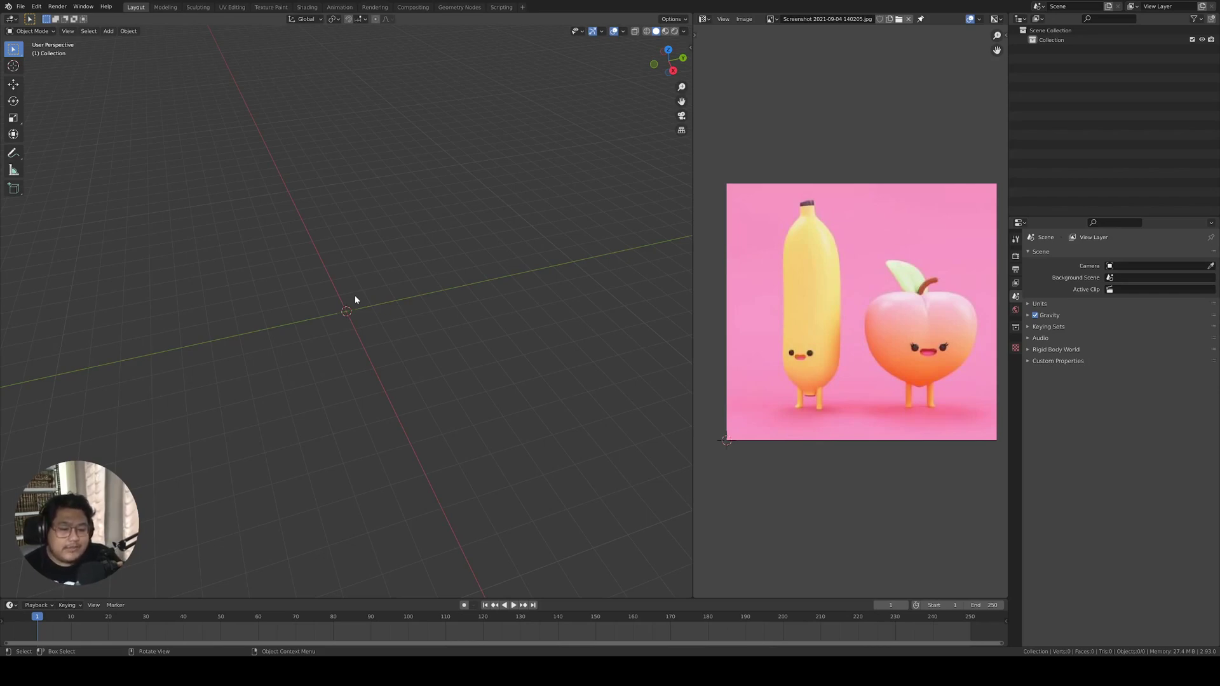
Add a mesh circle at the origin and set it to 8 vertices.
middle_drag(355, 296, 424, 357)
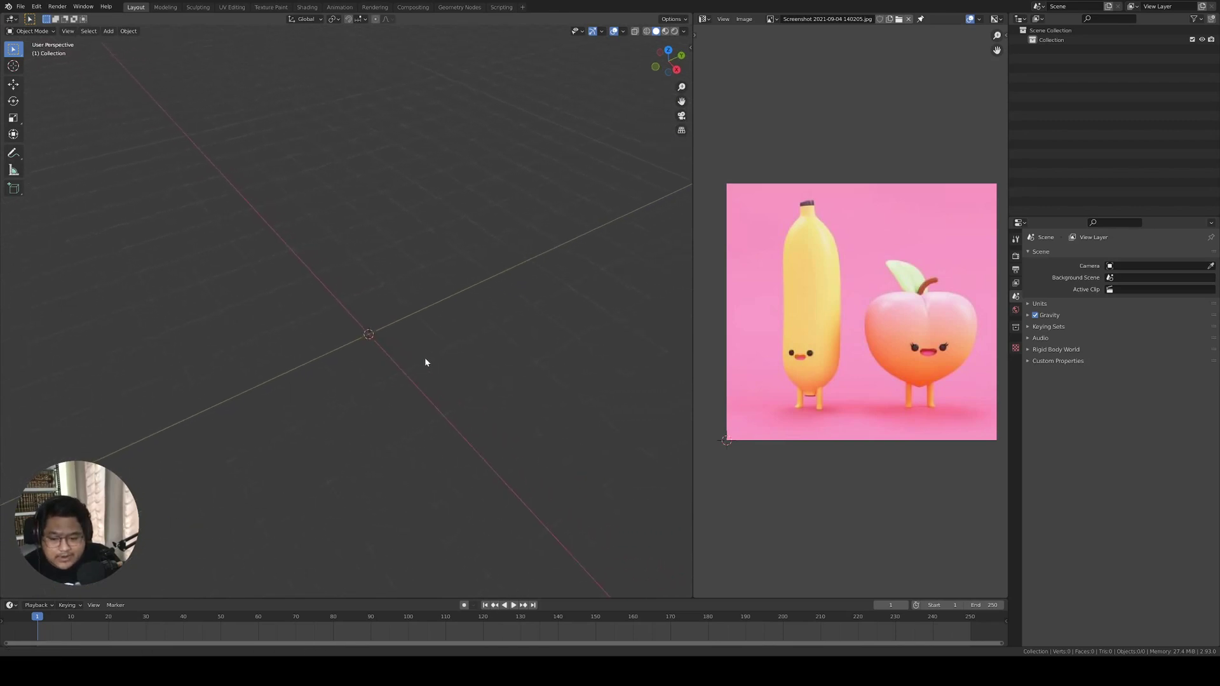
key(shift+a)
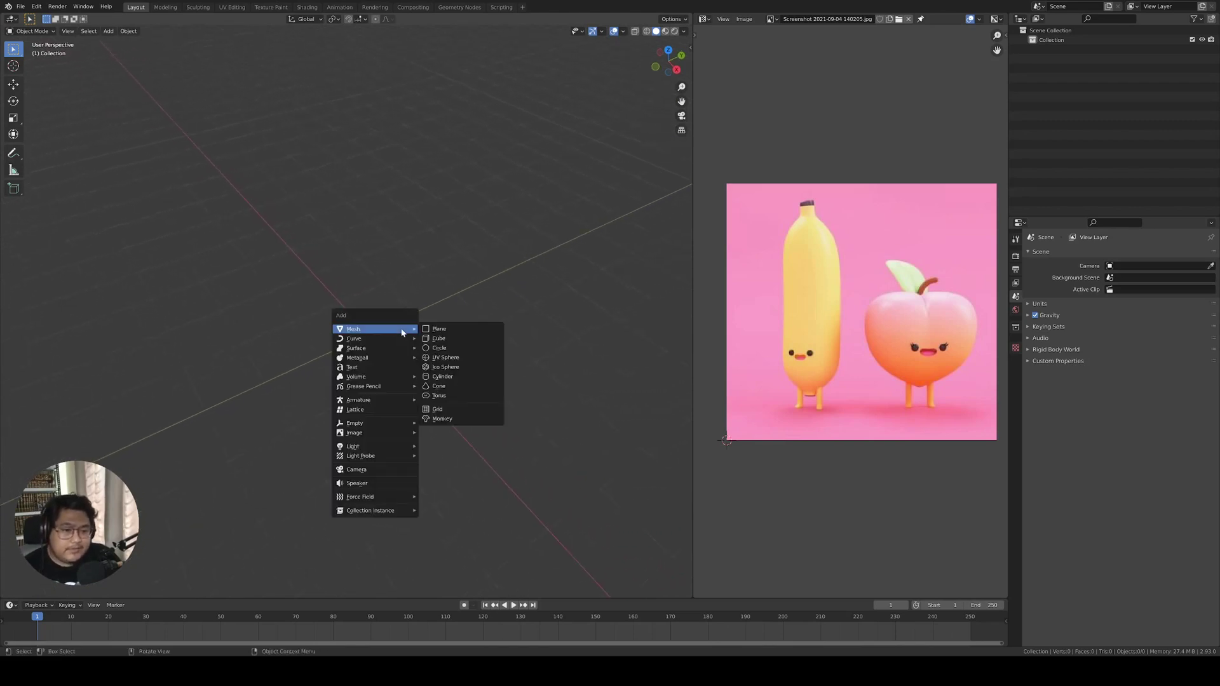
click(454, 352)
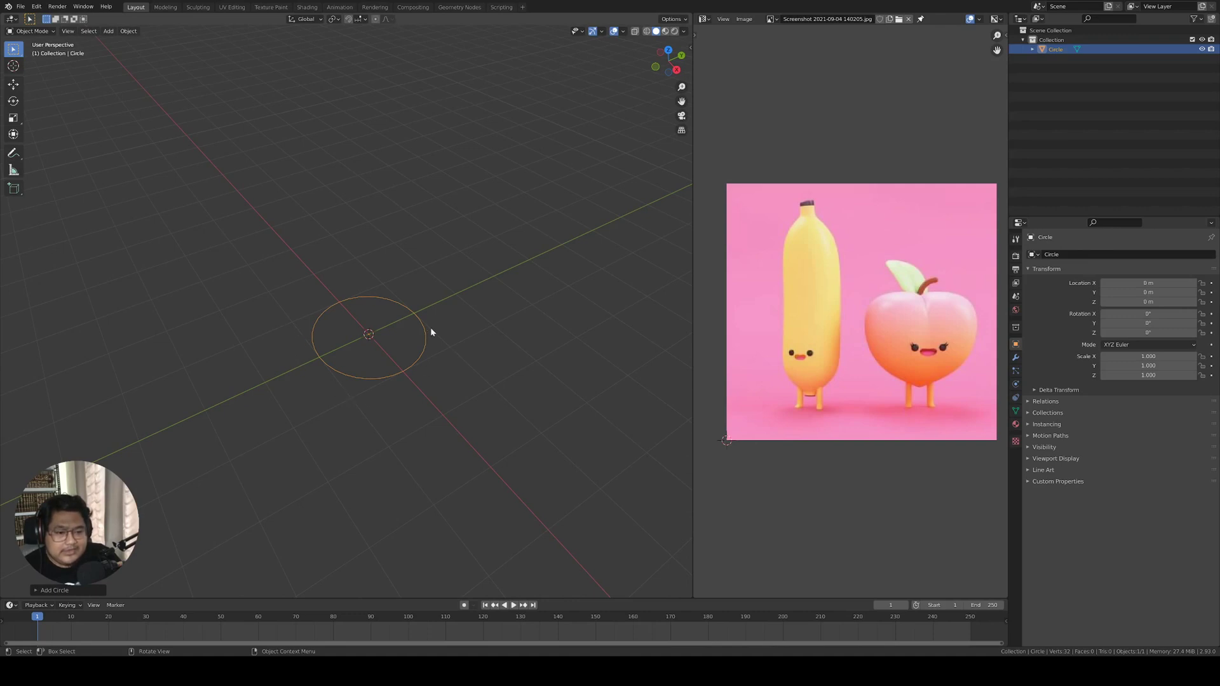
click(55, 589)
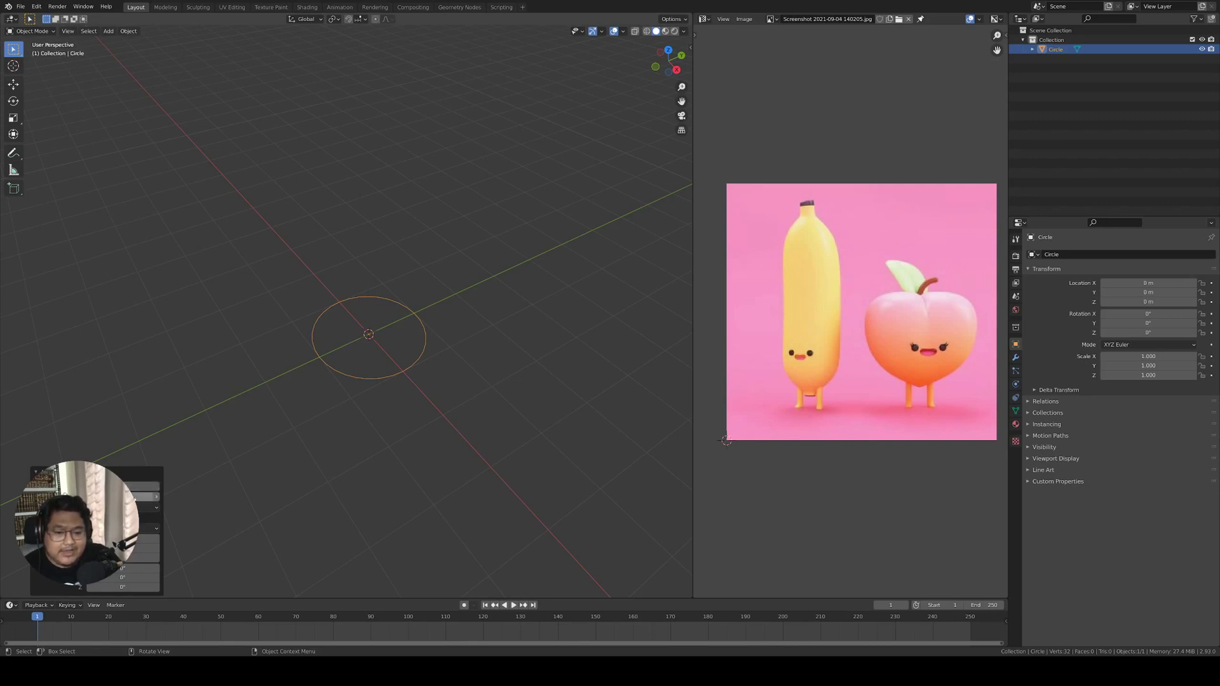
drag(134, 498, 165, 486)
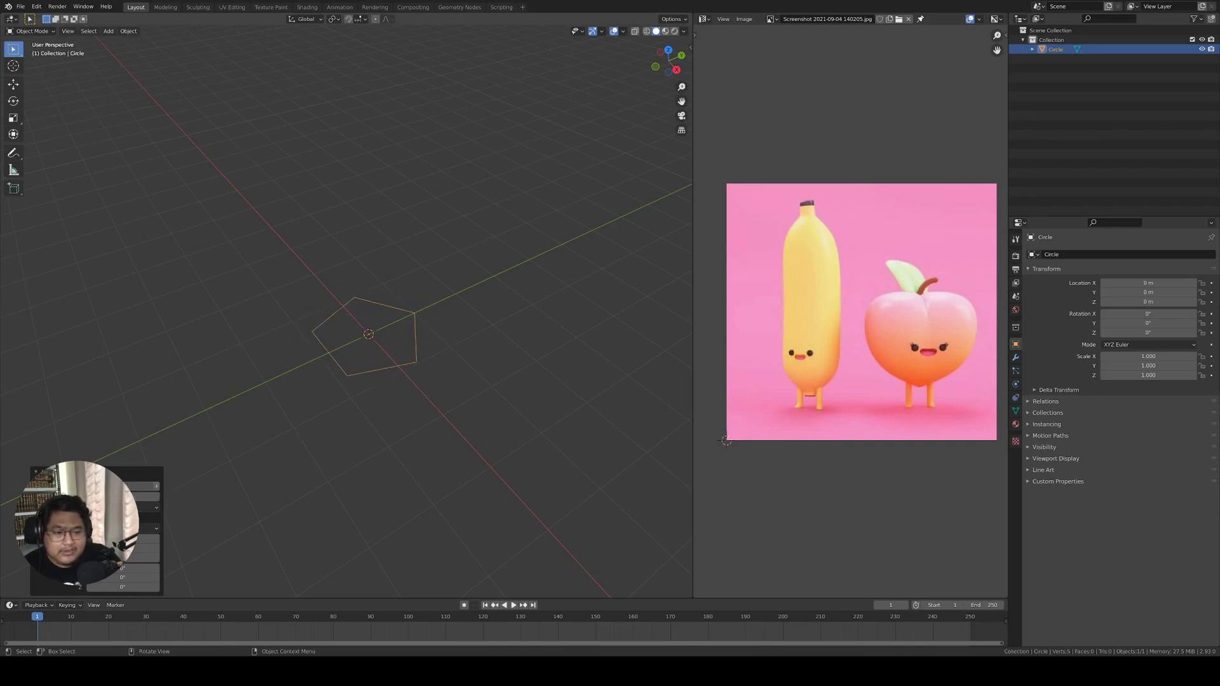
click(156, 488)
click(156, 488)
click(156, 489)
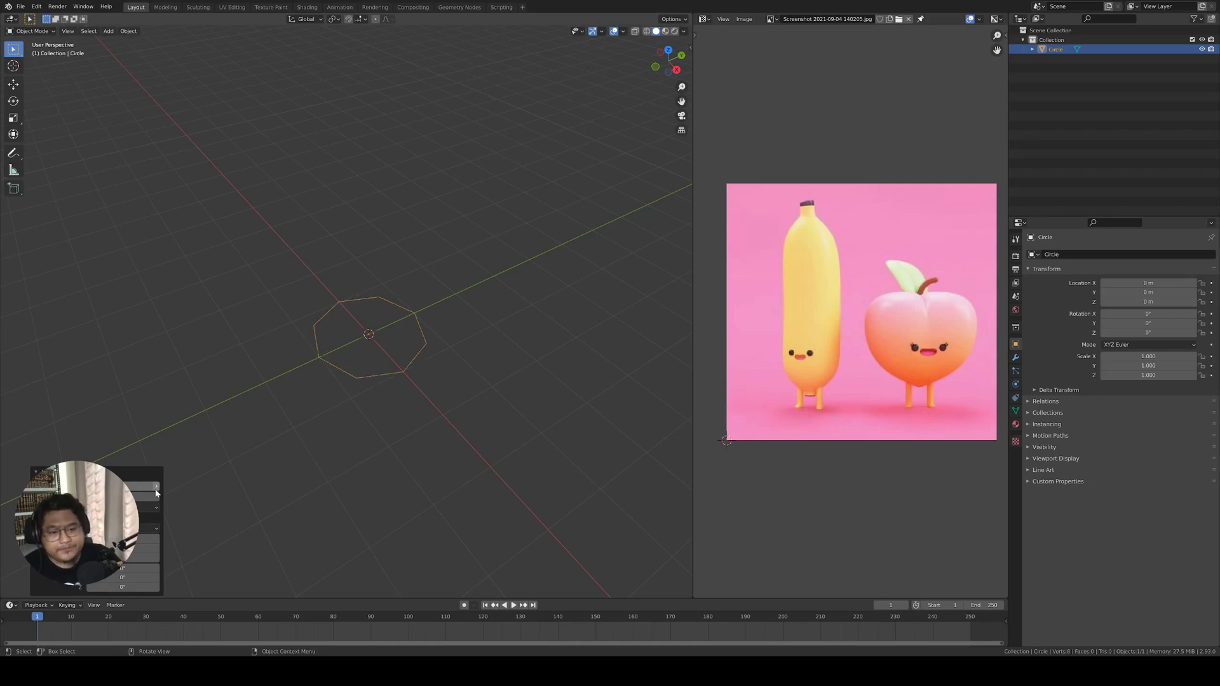
Enable the Screencast Keys display for the 3D viewport.
mouse_move(446, 292)
middle_down()
mouse_move(418, 292)
mouse_move(449, 292)
middle_up()
key(n)
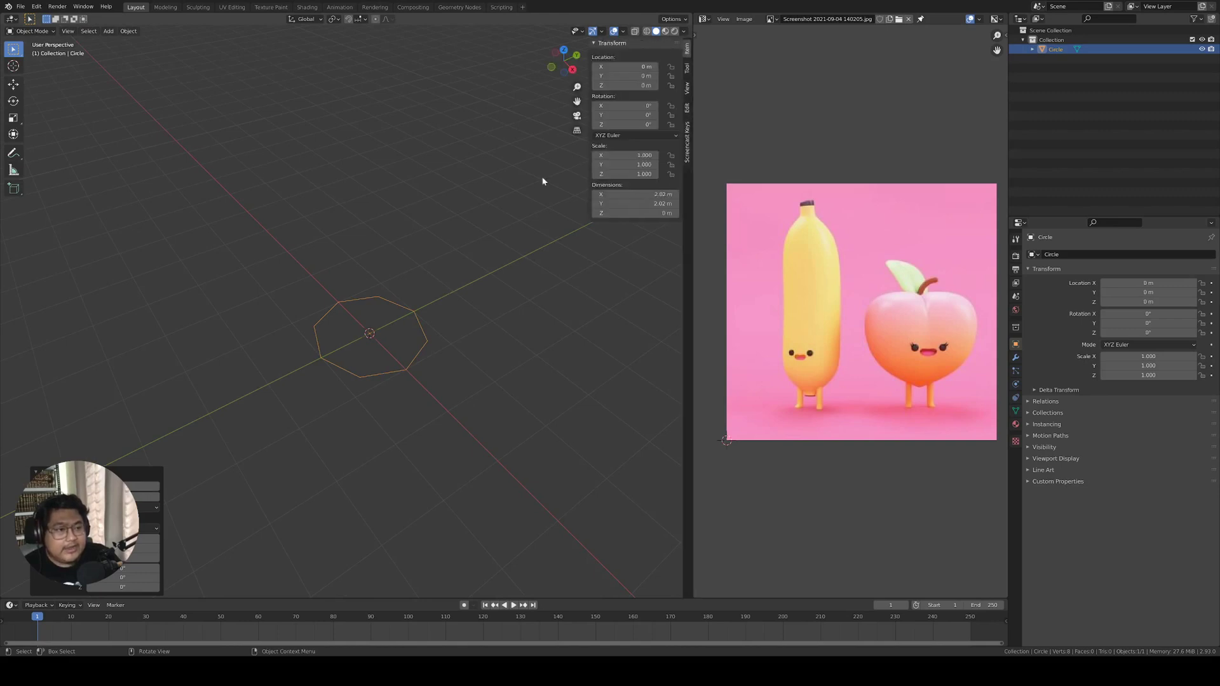
click(687, 142)
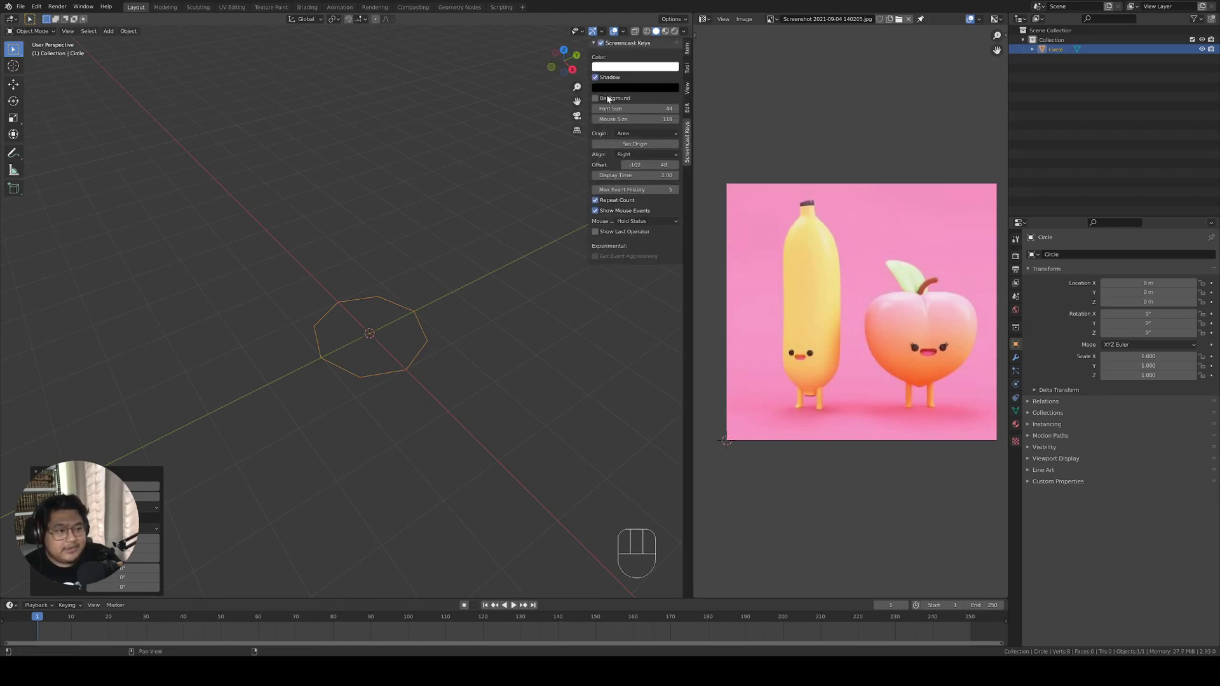
key(n)
Move the circle object up along the Z axis by about 0.64 m.
middle_drag(488, 384, 474, 351)
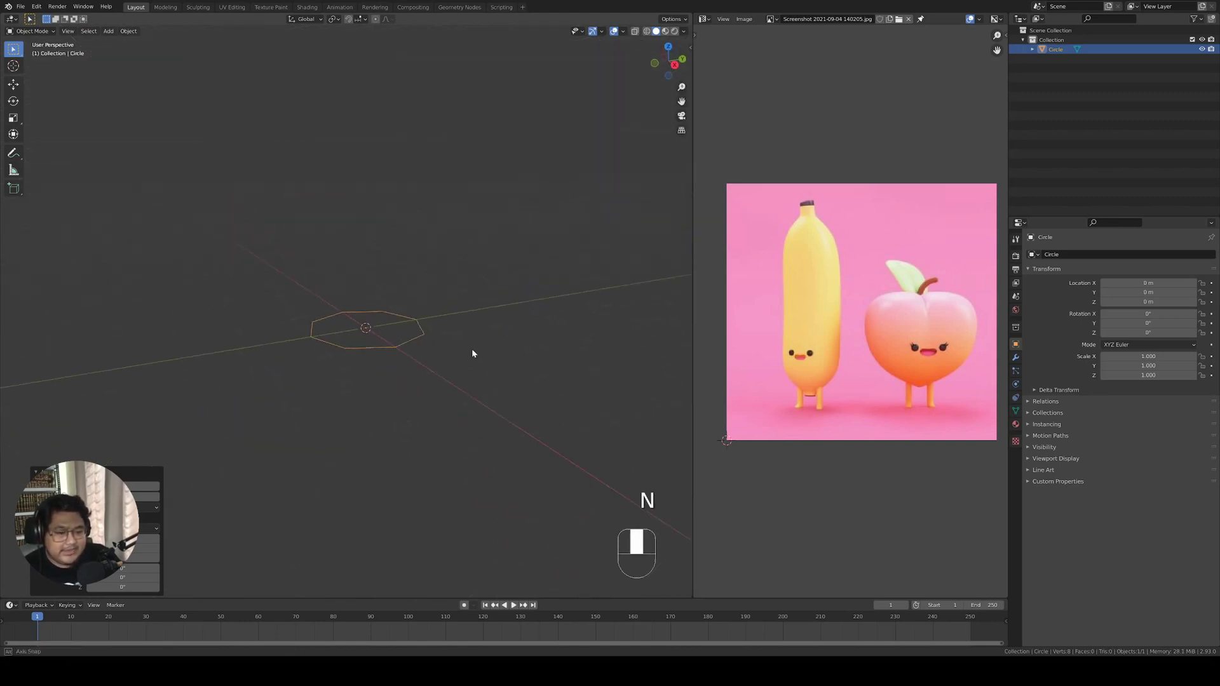
middle_drag(264, 332, 379, 347)
key(g)
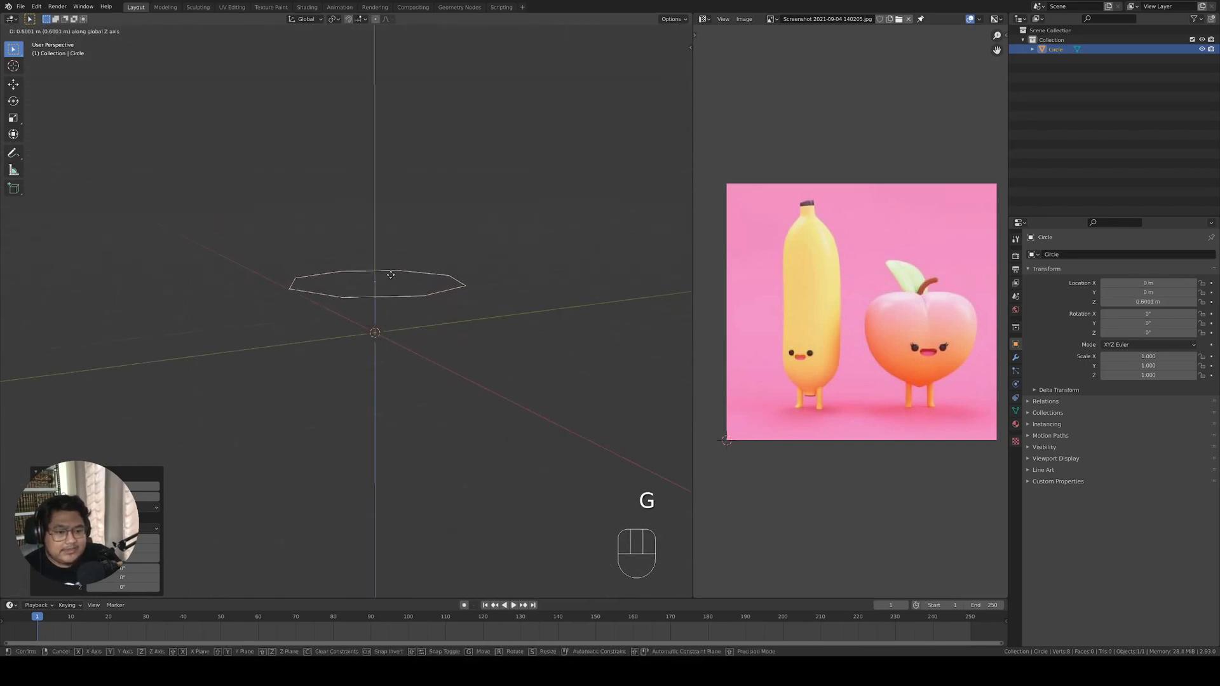
click(389, 270)
shift+middle_drag(390, 269, 411, 363)
Enter Edit Mode on the circle and select its whole ring in vertex select mode.
key(Tab)
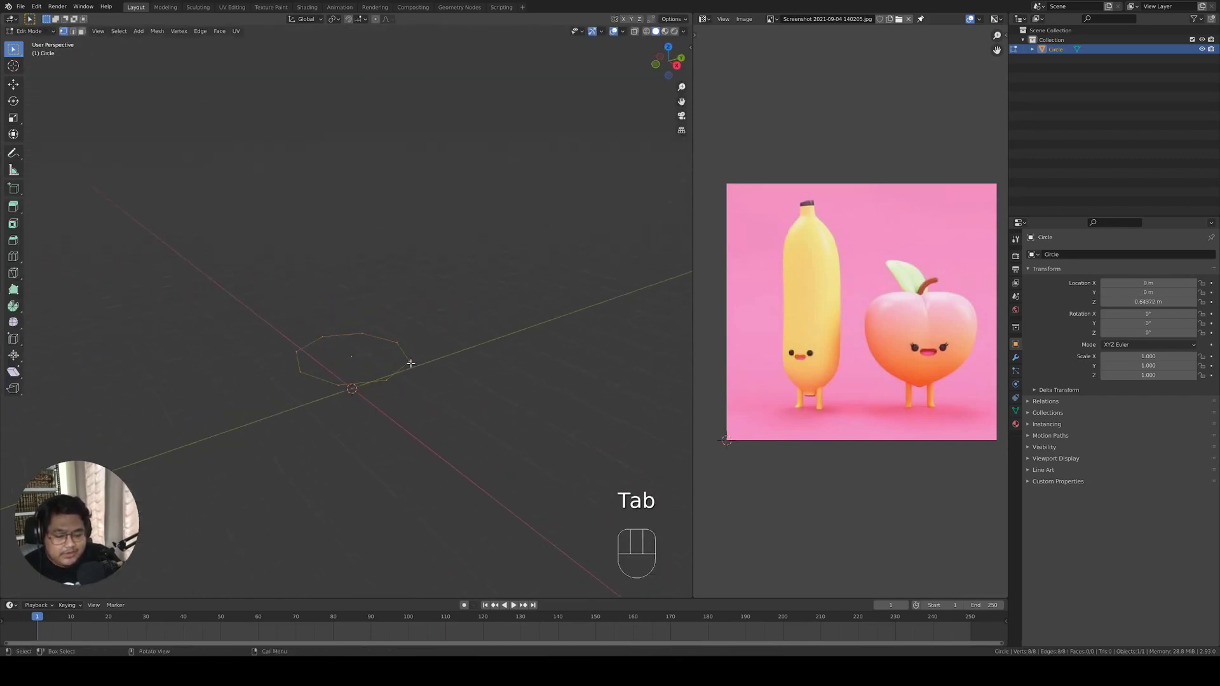
click(72, 31)
click(461, 291)
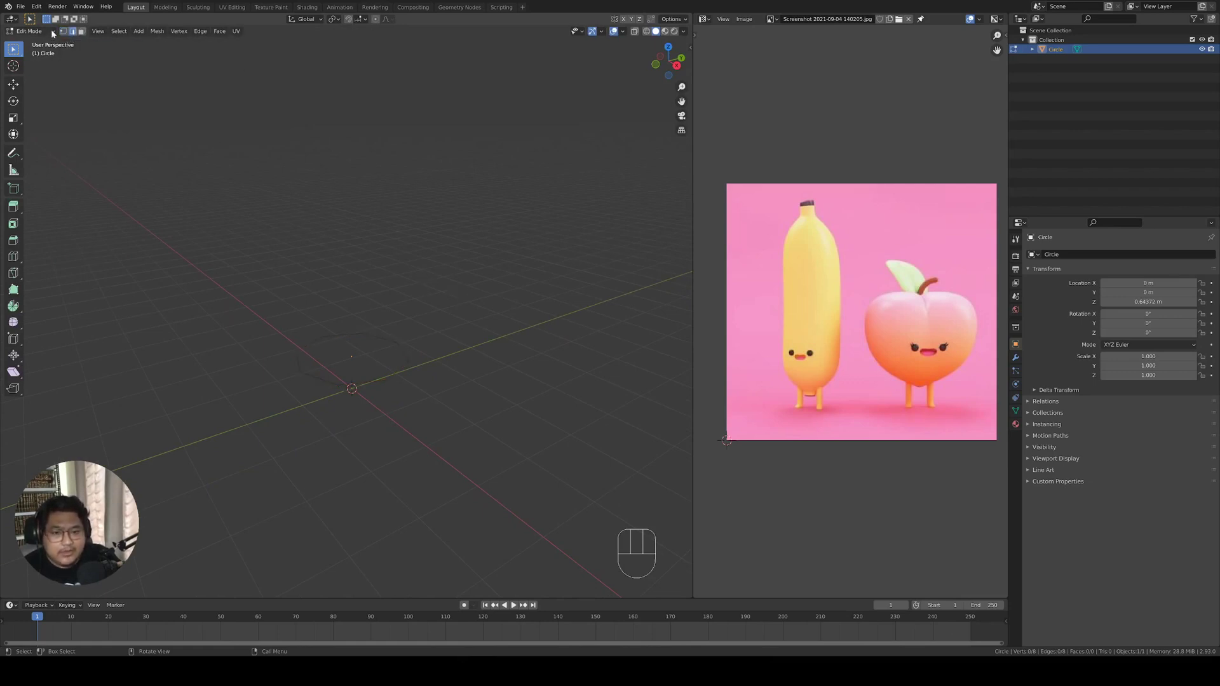
drag(526, 226, 116, 528)
middle_drag(336, 419, 355, 400)
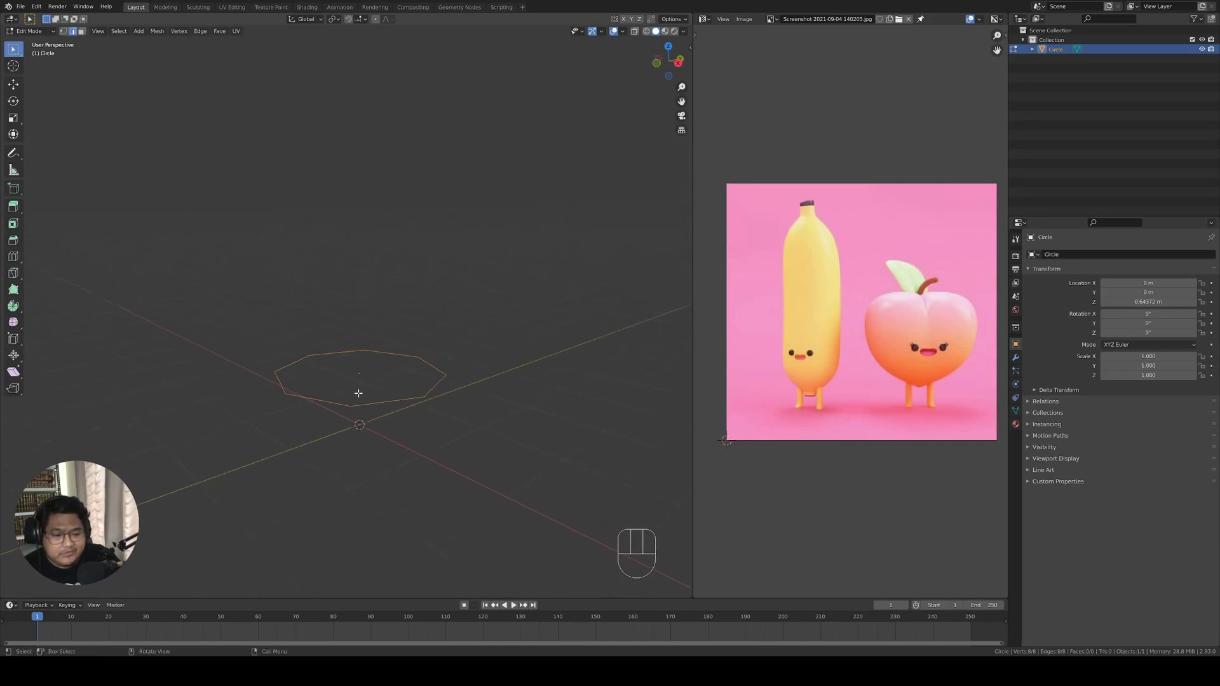
click(64, 32)
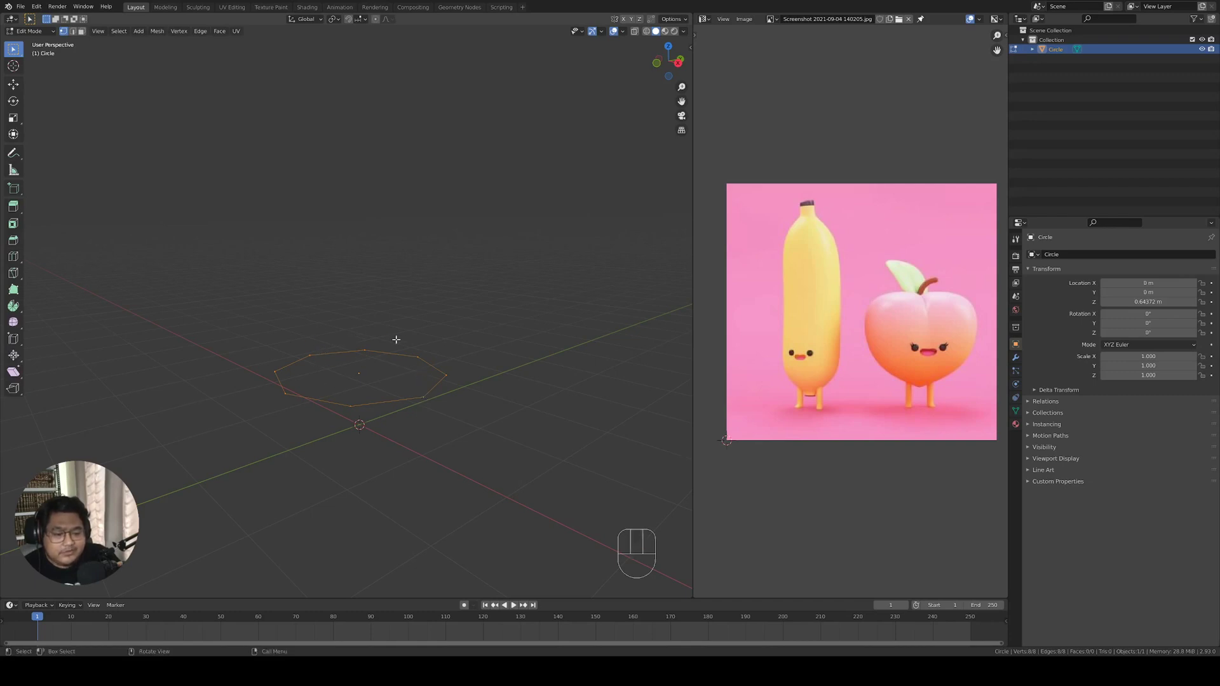
Raise the selected ring of vertices along the Z axis by about 0.58 m.
mouse_move(396, 340)
middle_down()
mouse_move(384, 343)
mouse_move(391, 356)
middle_up()
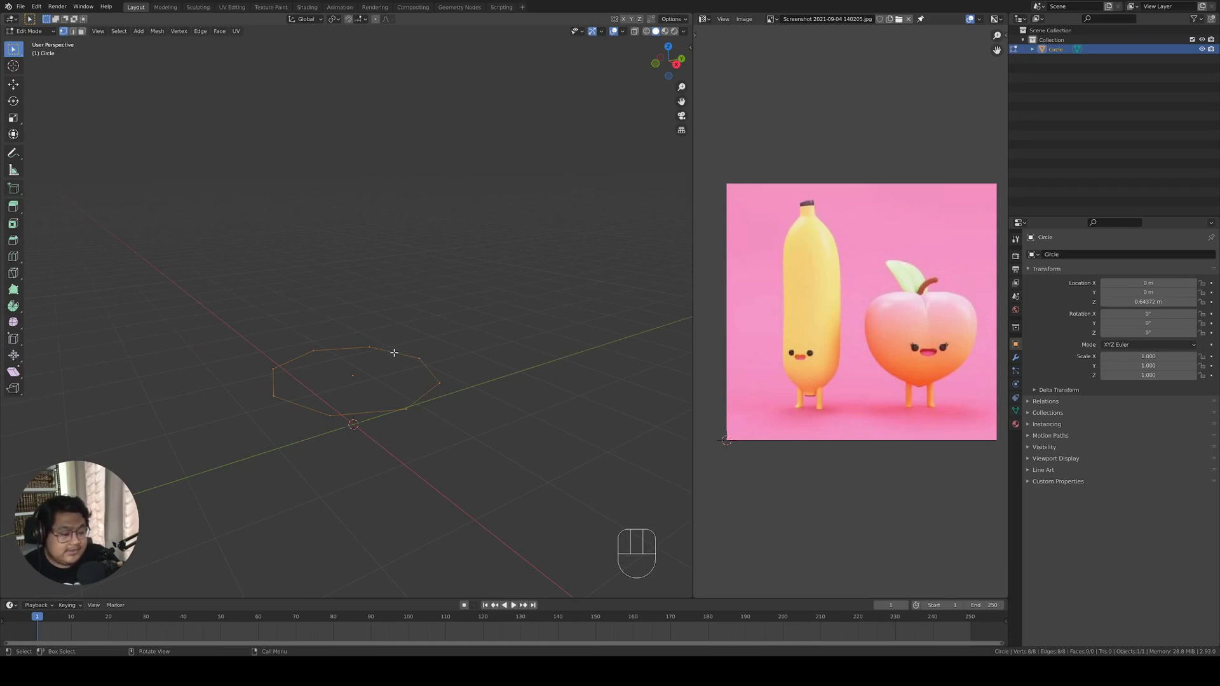
middle_drag(393, 389, 393, 371)
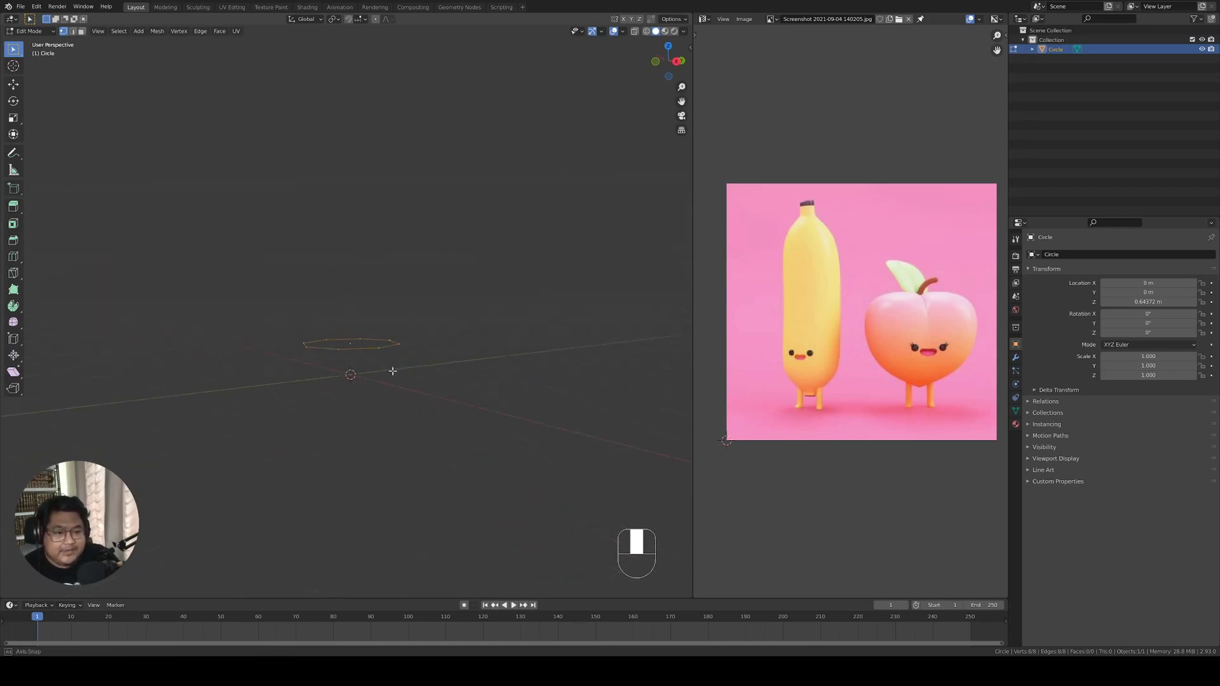
key(g)
key(z)
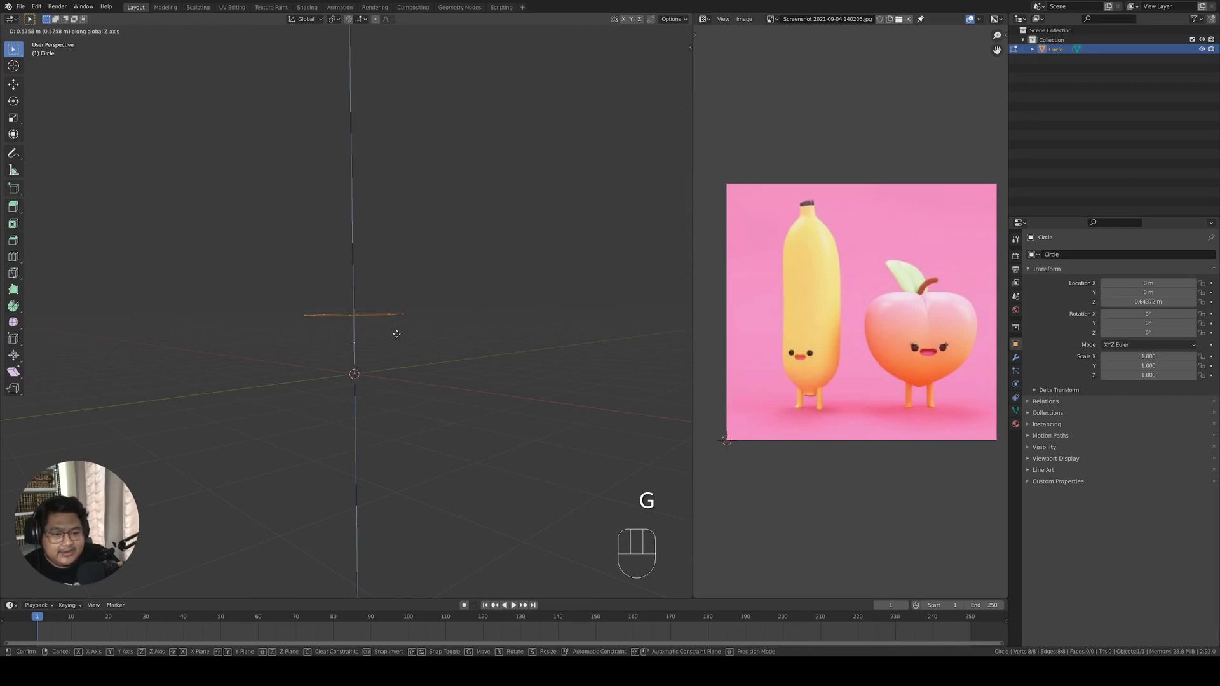
click(396, 333)
Extrude the ring upward about 5.3 m to form the tall banana body.
shift+middle_drag(403, 404, 406, 495)
key(e)
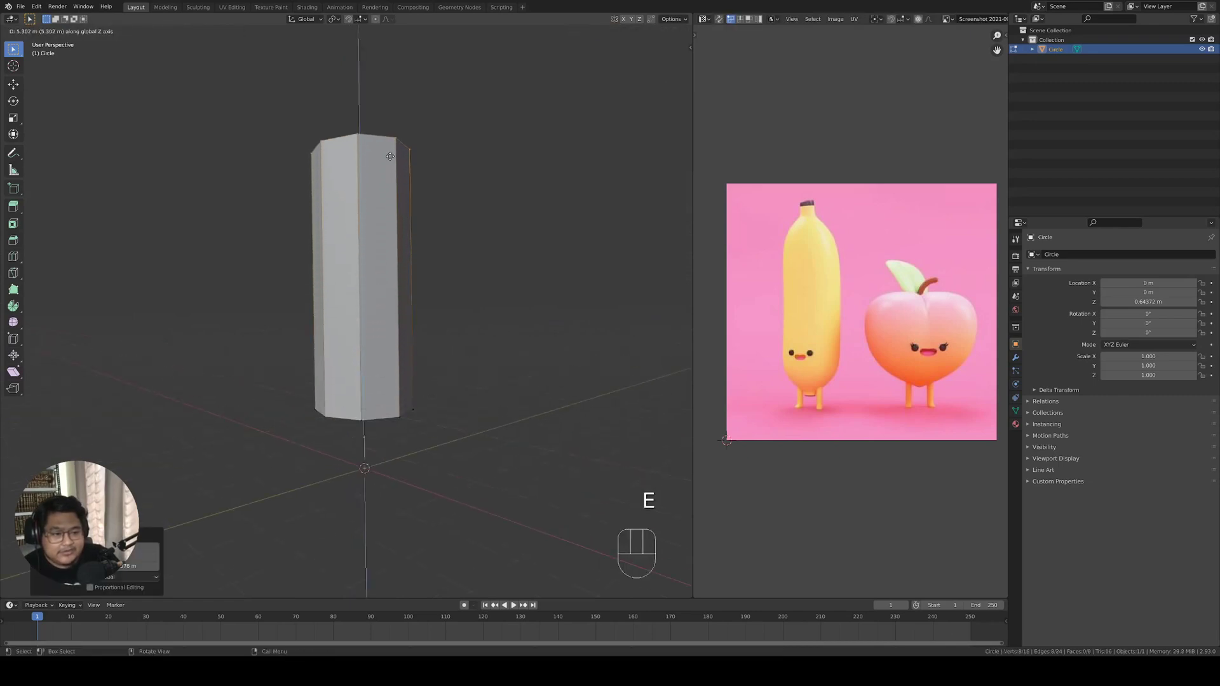
click(390, 154)
Extrude the body's top ring a short way upward and scale it to about a third to form a tapered shoulder.
scroll(357, 264, down, 3)
mouse_move(357, 263)
middle_down()
mouse_move(421, 277)
mouse_move(375, 270)
middle_up()
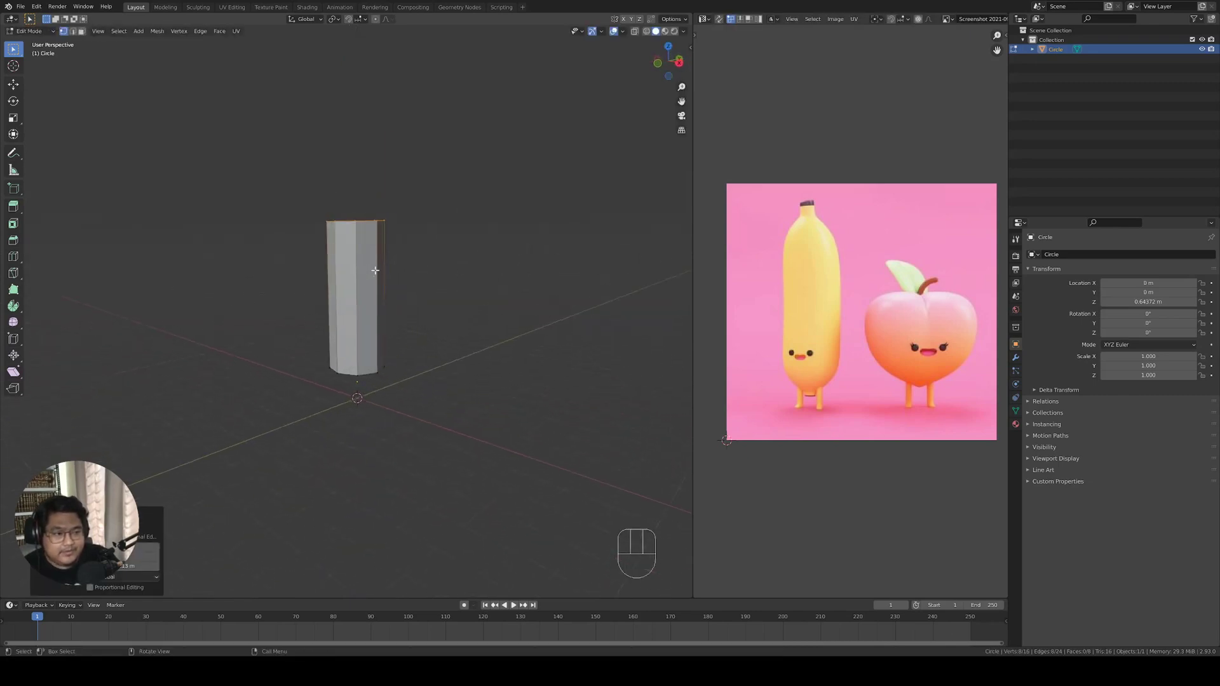
scroll(411, 214, up, 3)
shift+middle_drag(411, 214, 400, 354)
scroll(406, 318, up, 2)
key(e)
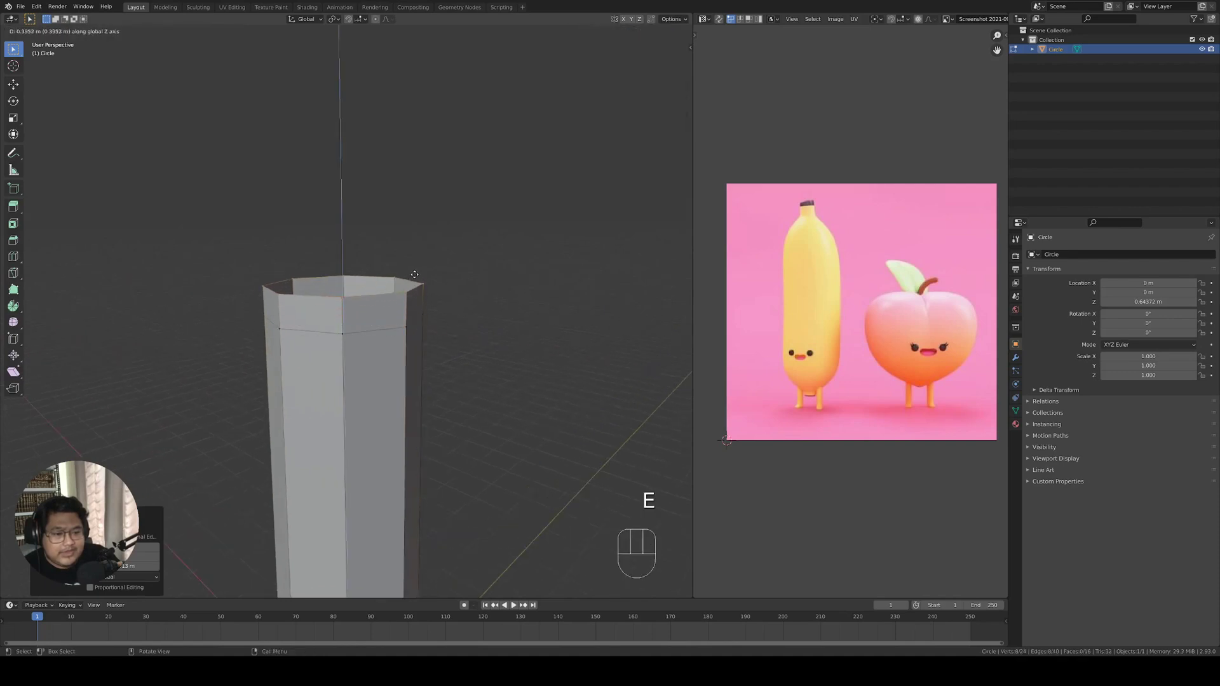
key(s)
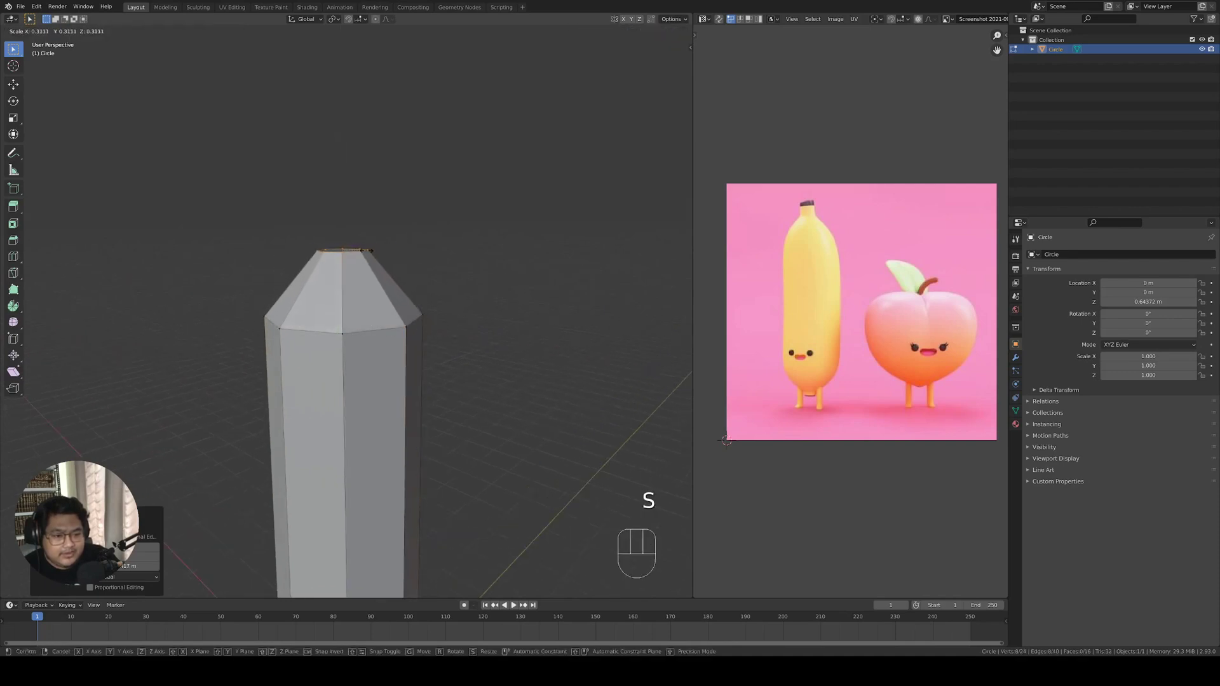
click(367, 251)
Extrude the narrowed top ring upward about 0.5 m to form the banana's stem.
key(e)
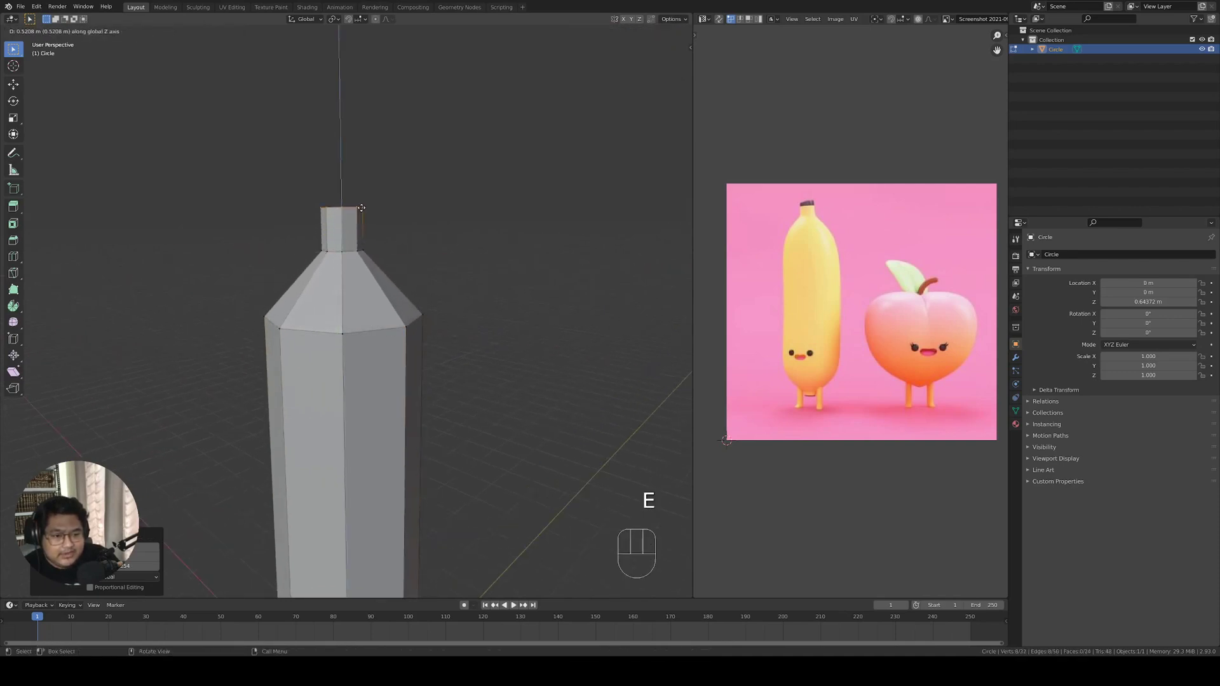
click(359, 209)
middle_drag(359, 208, 390, 298)
scroll(420, 348, up, 4)
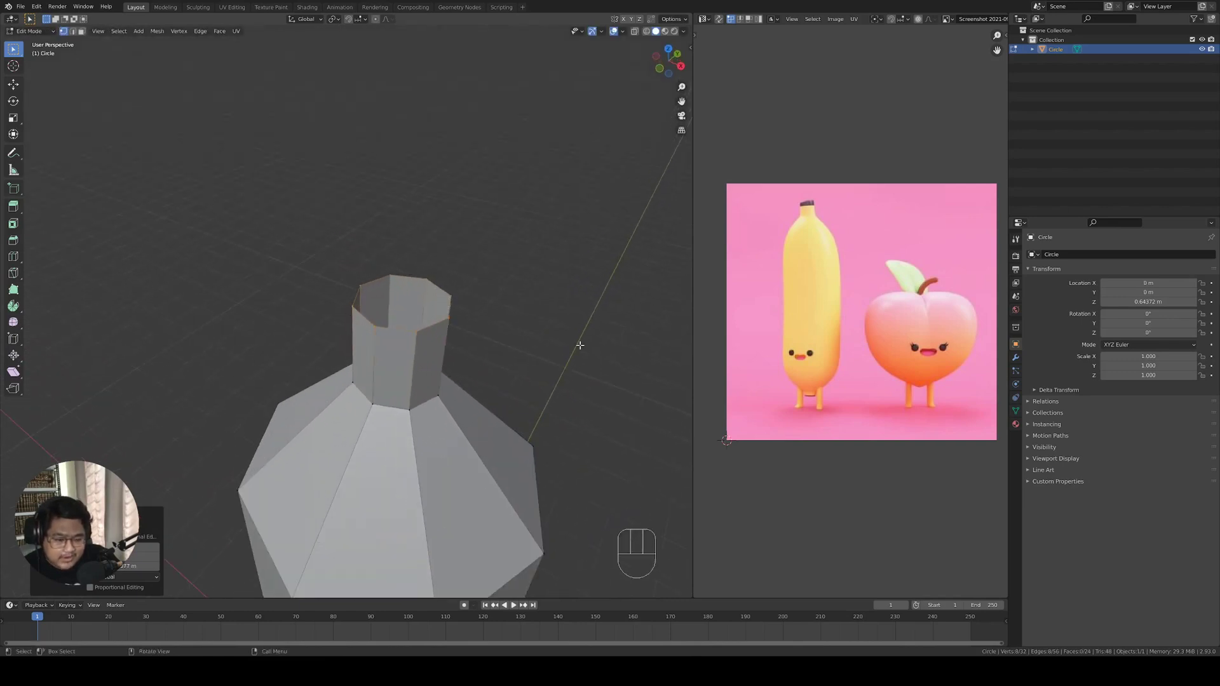
Fill the open top ring of the banana's stem with a face.
scroll(580, 345, down, 2)
key(f)
middle_drag(553, 337, 381, 310)
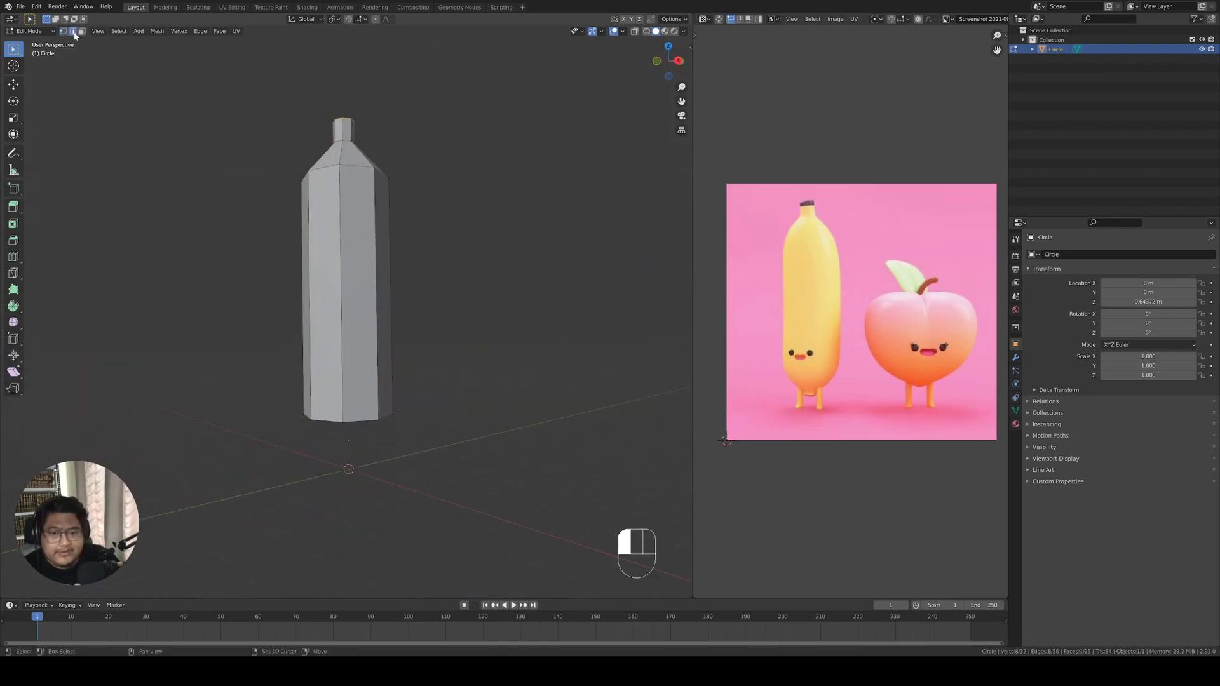
Extrude the body's open bottom ring a short way downward and scale it down to form a tapered lower end.
middle_drag(359, 425, 367, 380)
scroll(369, 377, up, 4)
shift+middle_drag(561, 302, 570, 247)
drag(570, 247, 185, 497)
key(e)
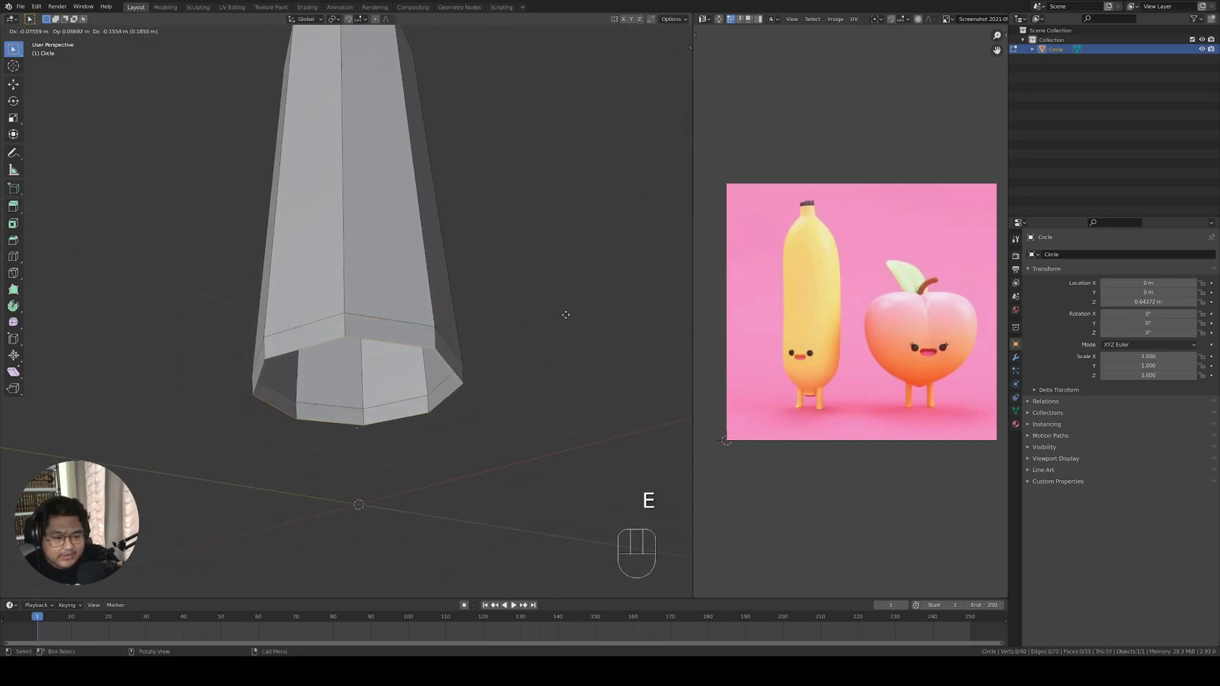
click(566, 357)
key(s)
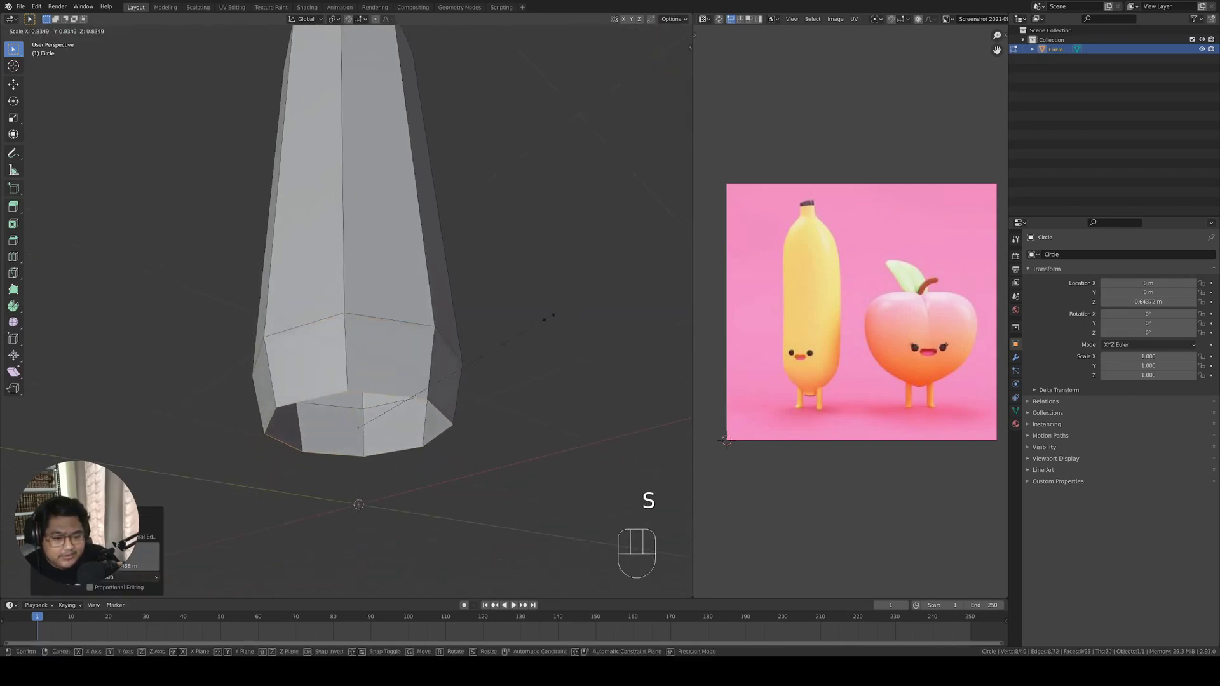
click(439, 381)
mouse_move(440, 380)
middle_down()
mouse_move(426, 371)
mouse_move(438, 382)
middle_up()
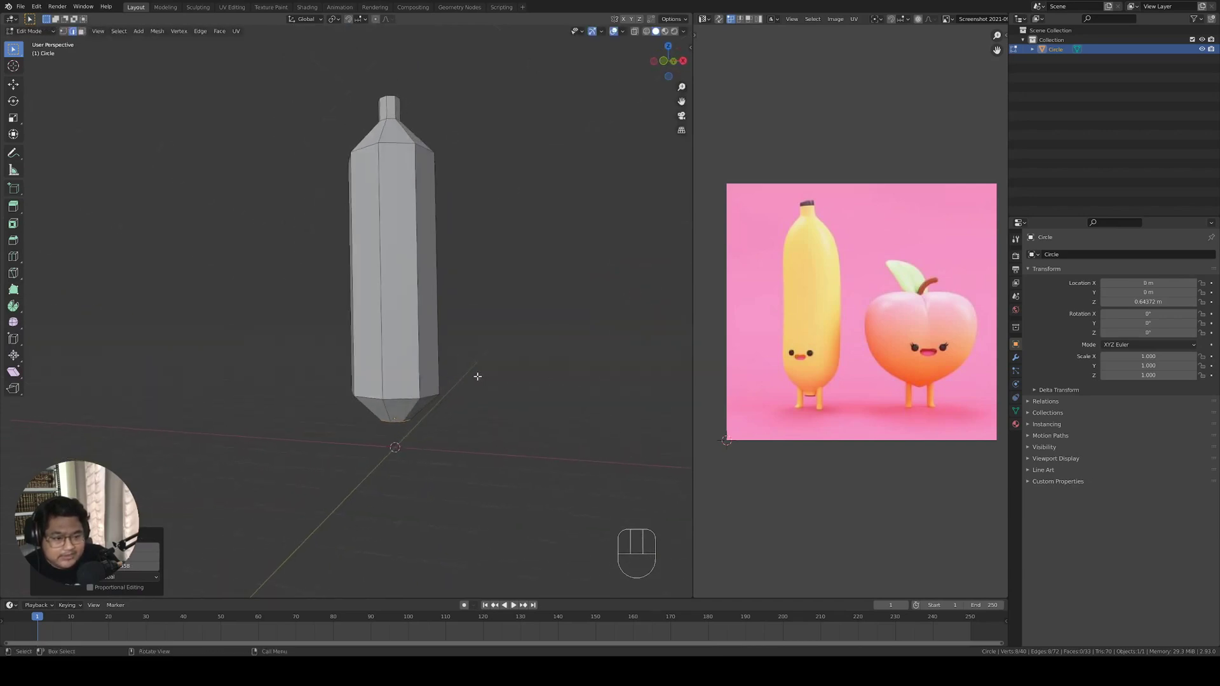
Extrude the narrowed bottom ring downward a little over 0.47 m along Z to form the banana's lower tip.
key(e)
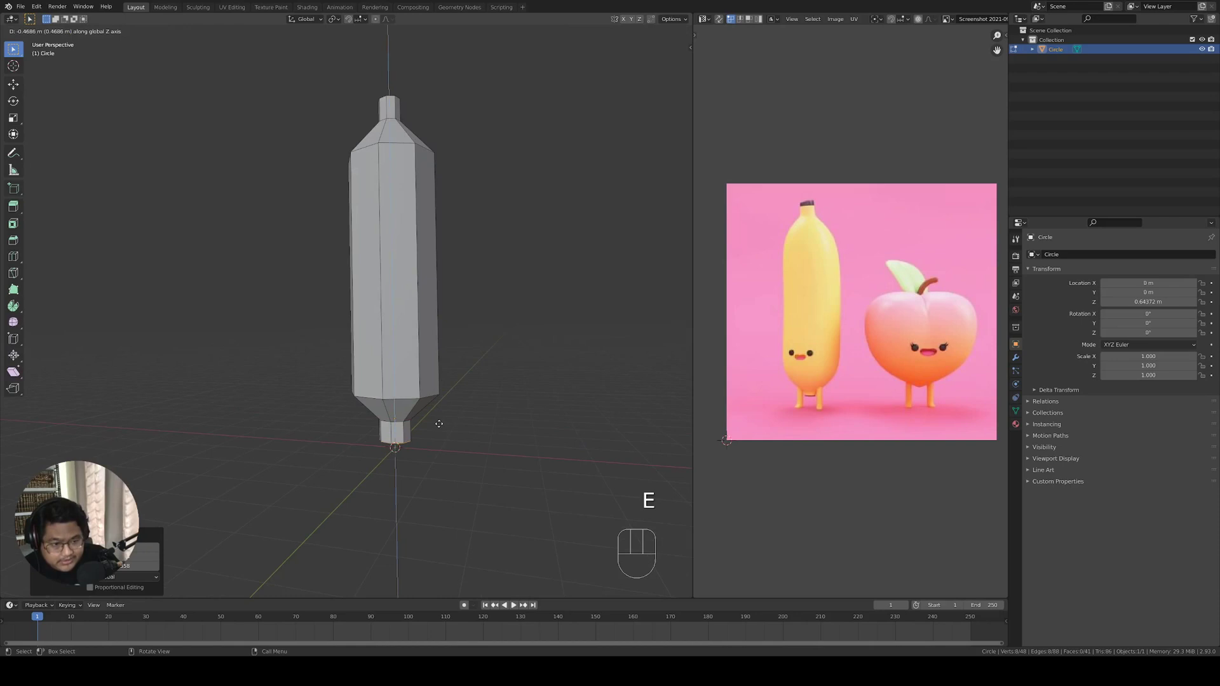
click(439, 423)
key(g)
click(438, 430)
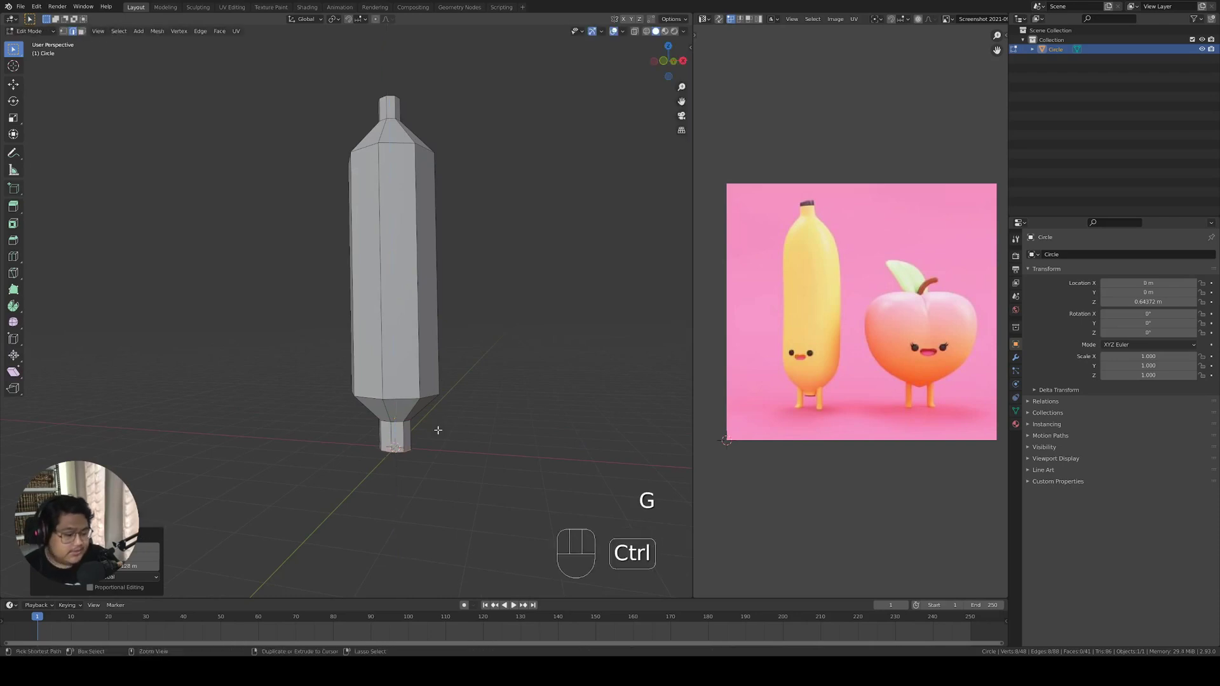
Select the whole lower tip in front view, scale it down slightly and adjust its height along the Z axis.
key(ctrl+KP_Add)
key(KP_Decimal)
key(KP_1)
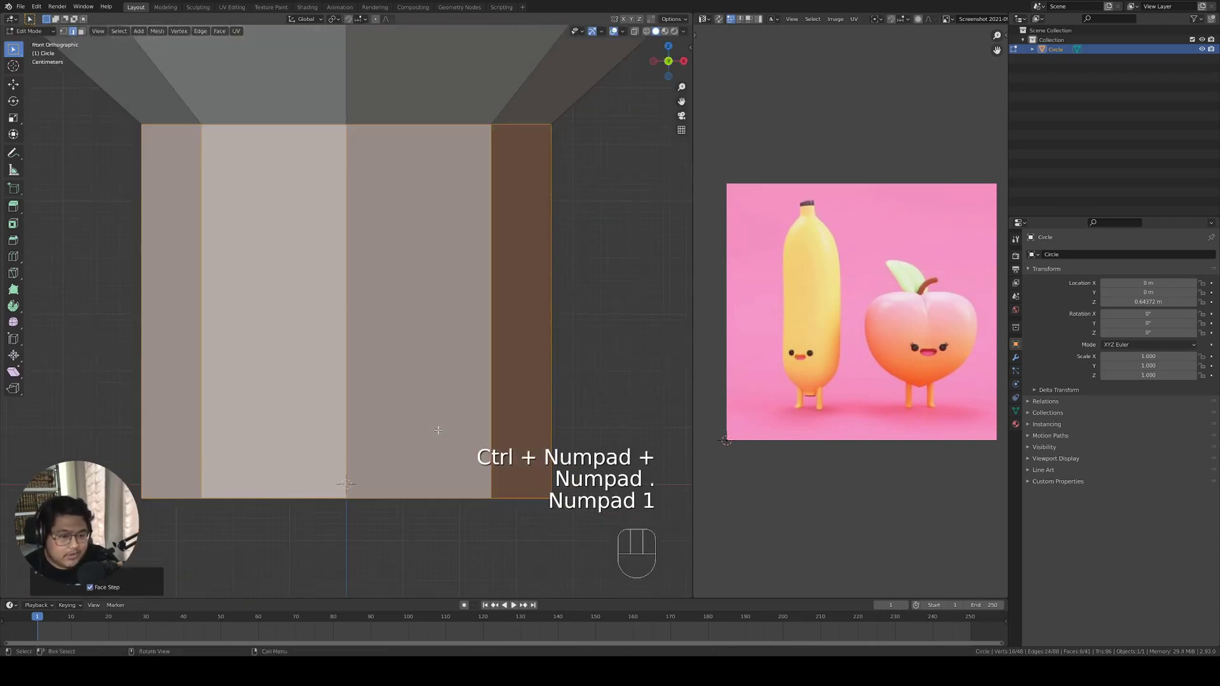
key(g)
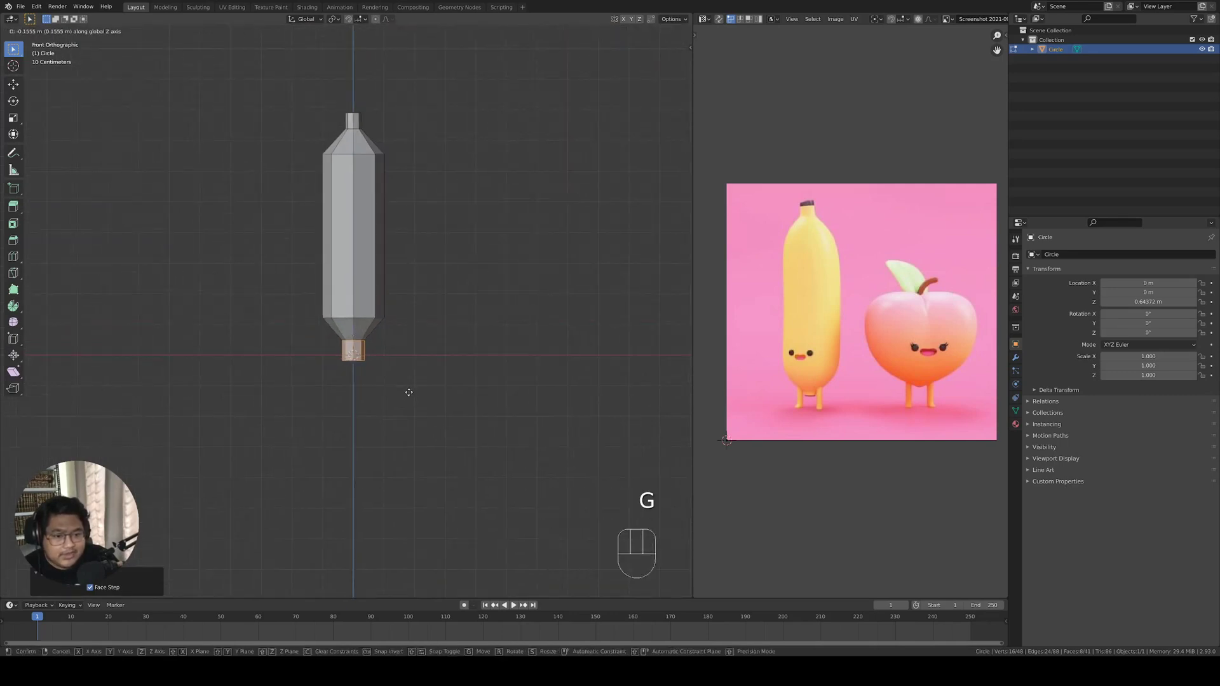
click(408, 391)
key(s)
click(423, 330)
key(g)
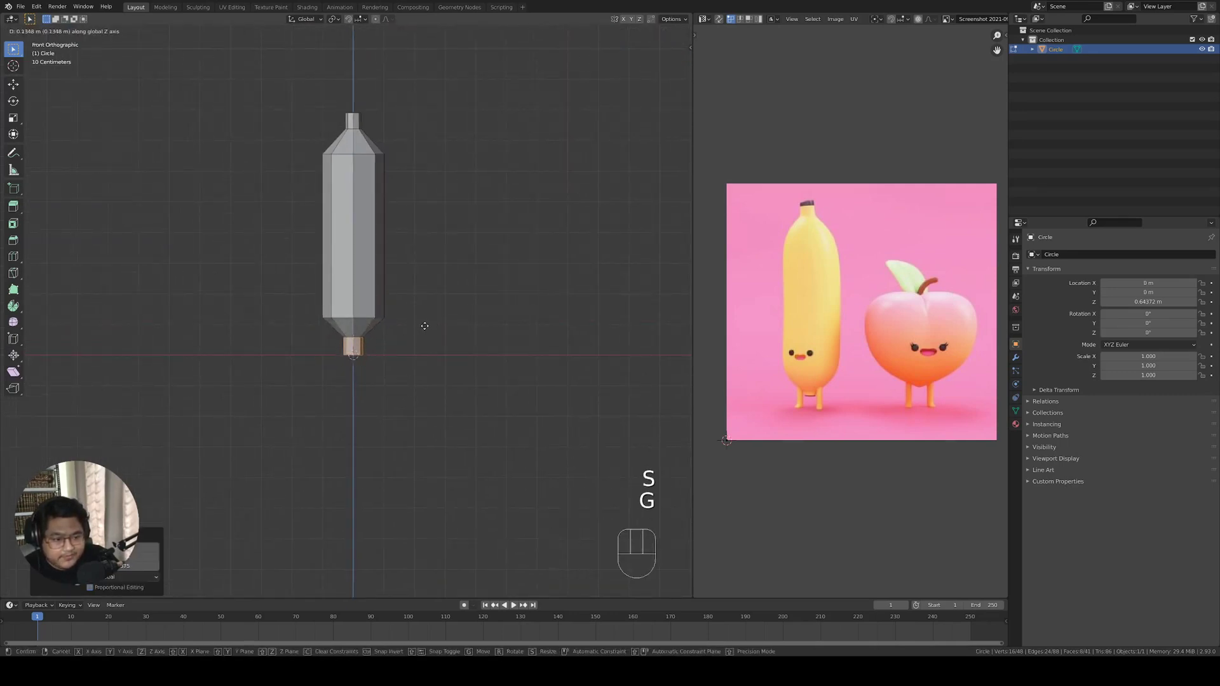
click(424, 321)
Fill the open end of the banana's lower tip with a face and return to Object Mode.
key(Tab)
middle_drag(424, 321, 368, 351)
key(Tab)
scroll(389, 406, up, 5)
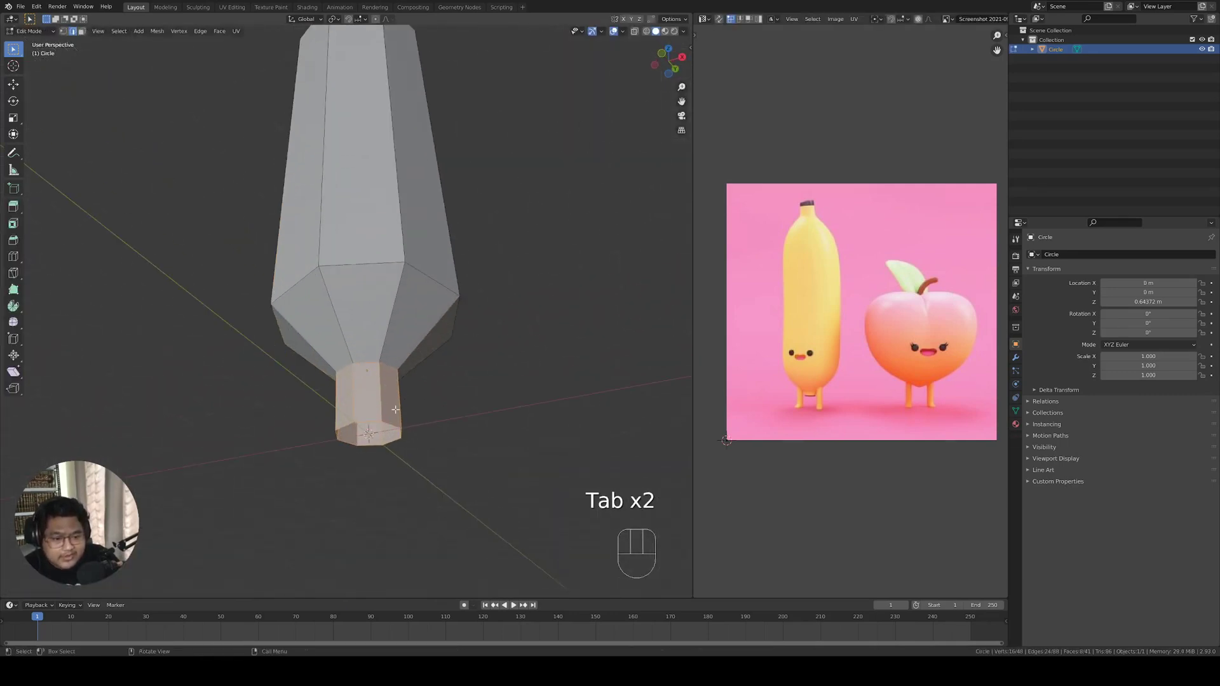
shift+middle_drag(396, 416, 379, 353)
scroll(382, 357, up, 4)
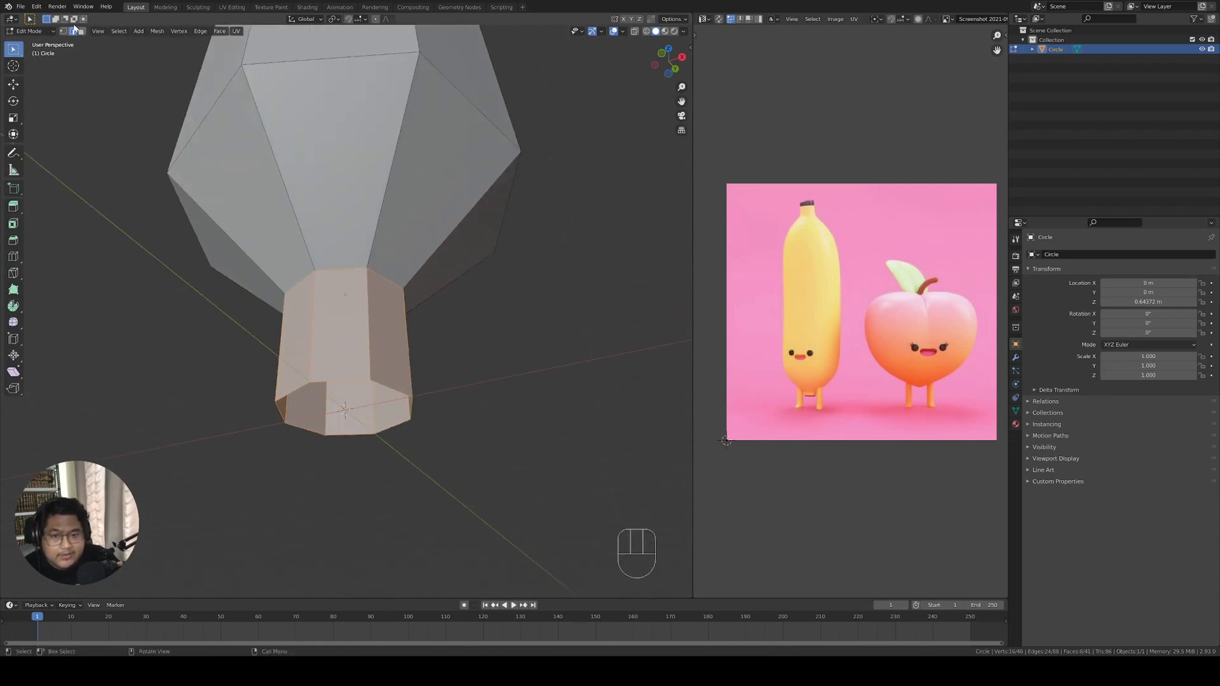
click(398, 391)
key(ctrl+shift+e)
middle_drag(499, 365, 433, 403)
key(f)
scroll(404, 375, down, 2)
key(Tab)
scroll(489, 354, down, 4)
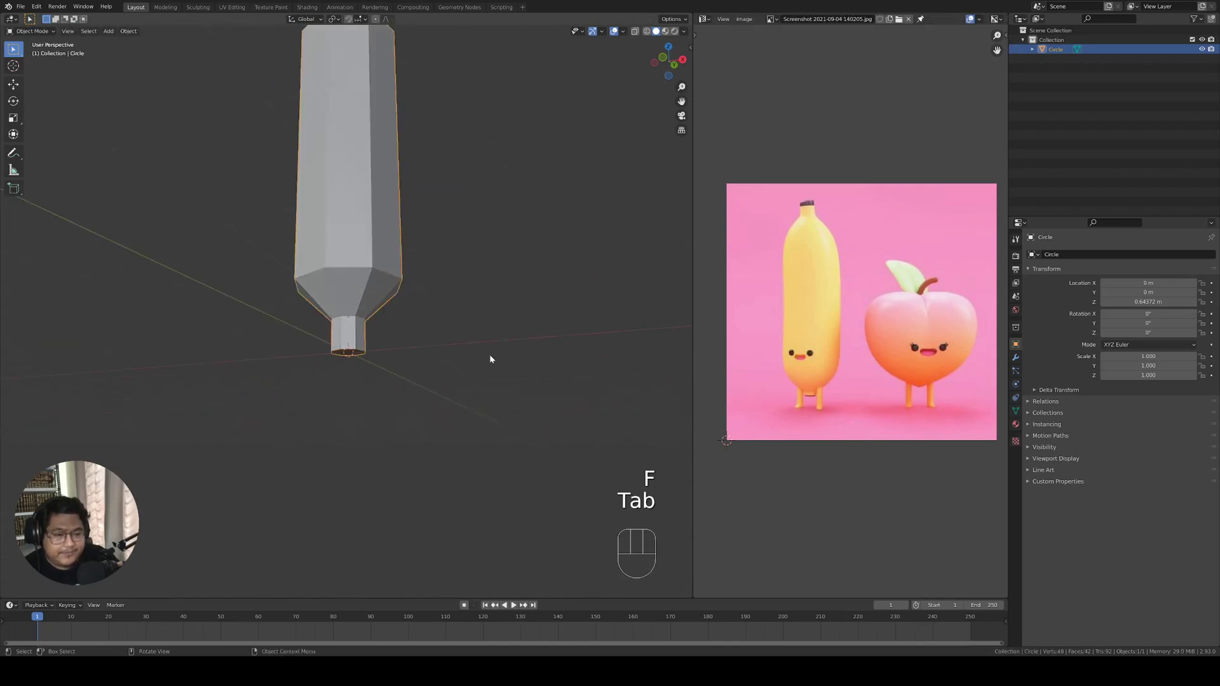
Add a Subdivision Surface modifier to the banana with a viewport level of 2.
middle_drag(489, 353, 375, 339)
scroll(341, 288, up, 4)
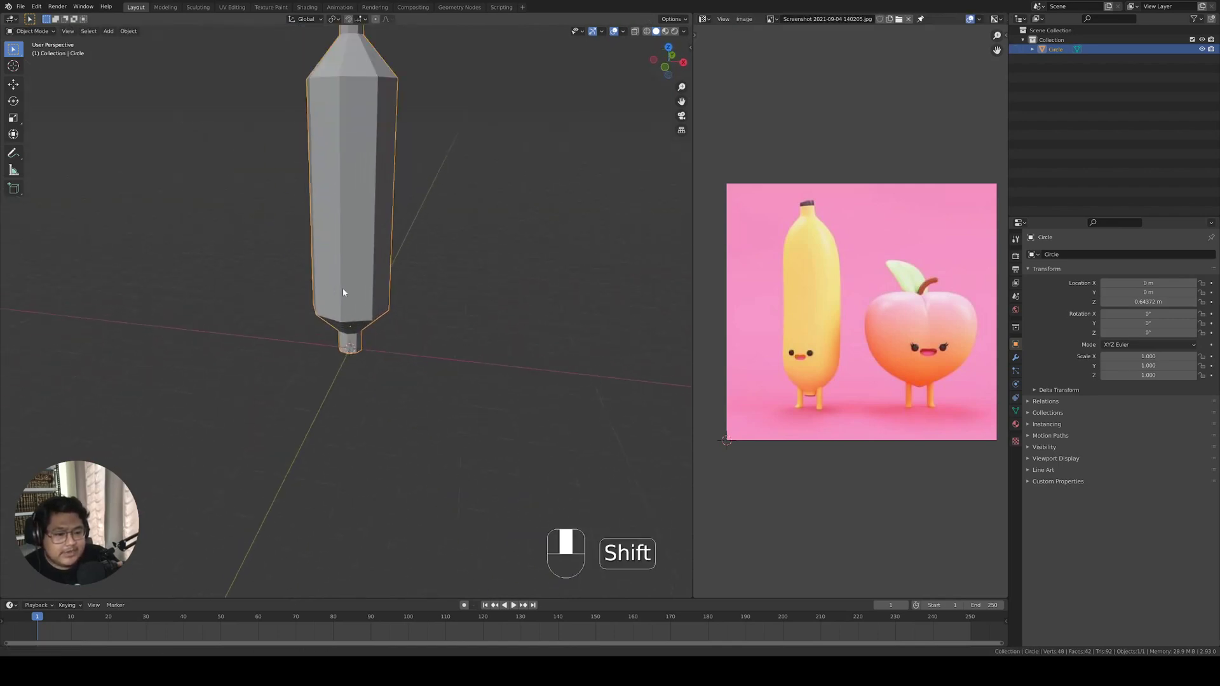
shift+middle_drag(342, 288, 364, 358)
click(1016, 356)
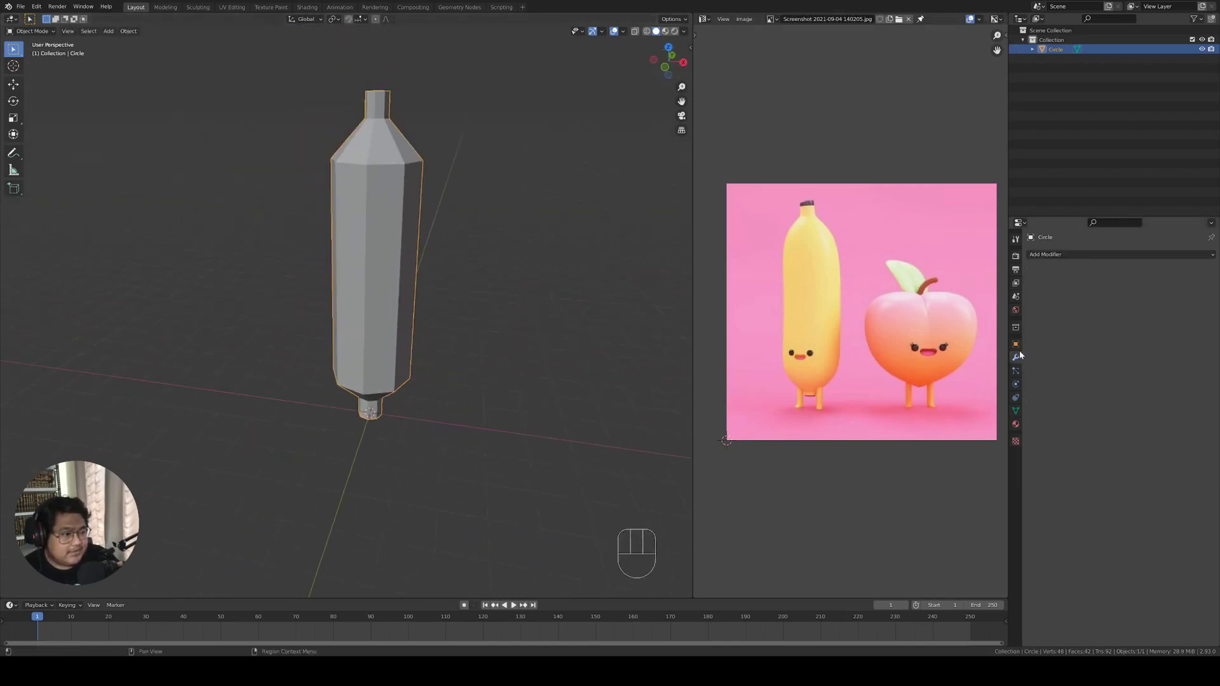
click(1064, 256)
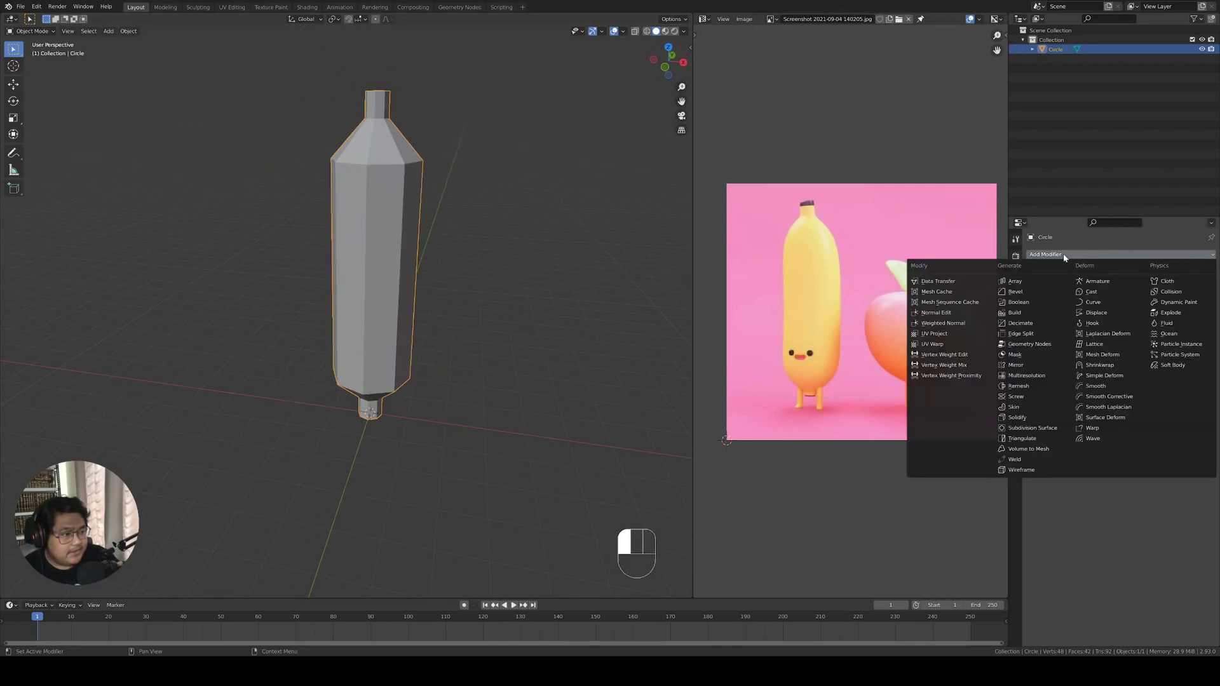
click(1031, 428)
click(1200, 298)
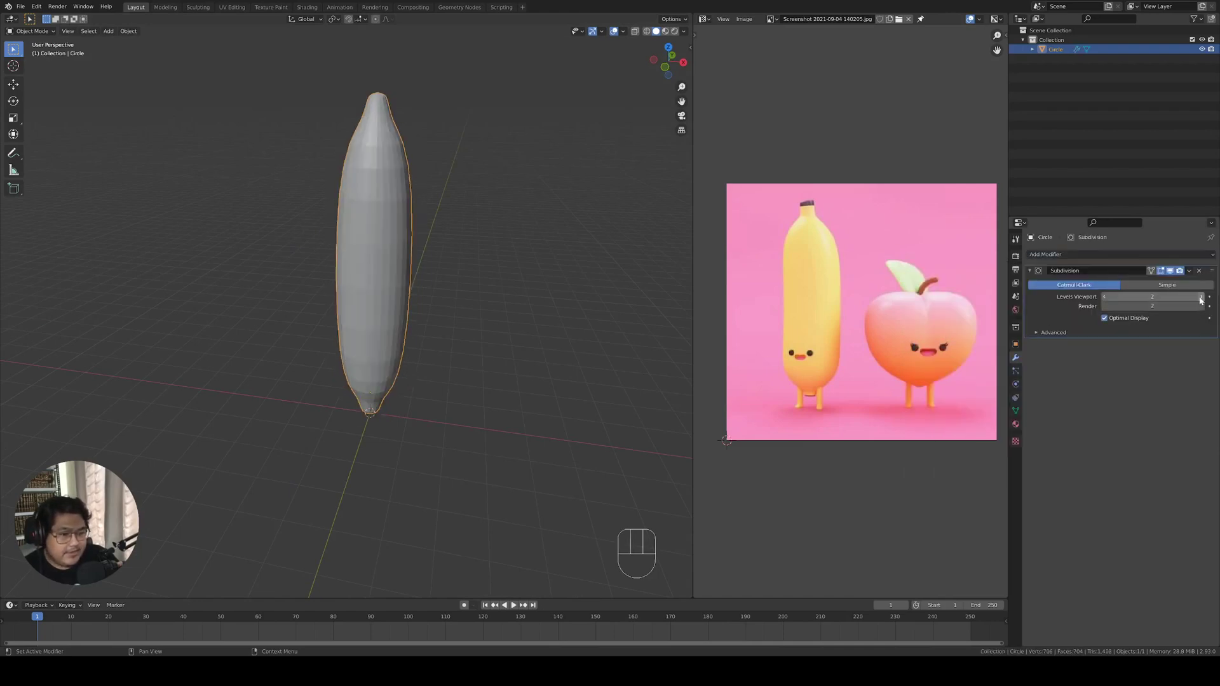
Examine the smoothed banana from several angles, comparing its shoulder and ends with the control cage in Edit Mode.
middle_drag(351, 311, 277, 316)
scroll(317, 286, down, 1)
shift+middle_drag(371, 260, 424, 317)
scroll(381, 318, up, 2)
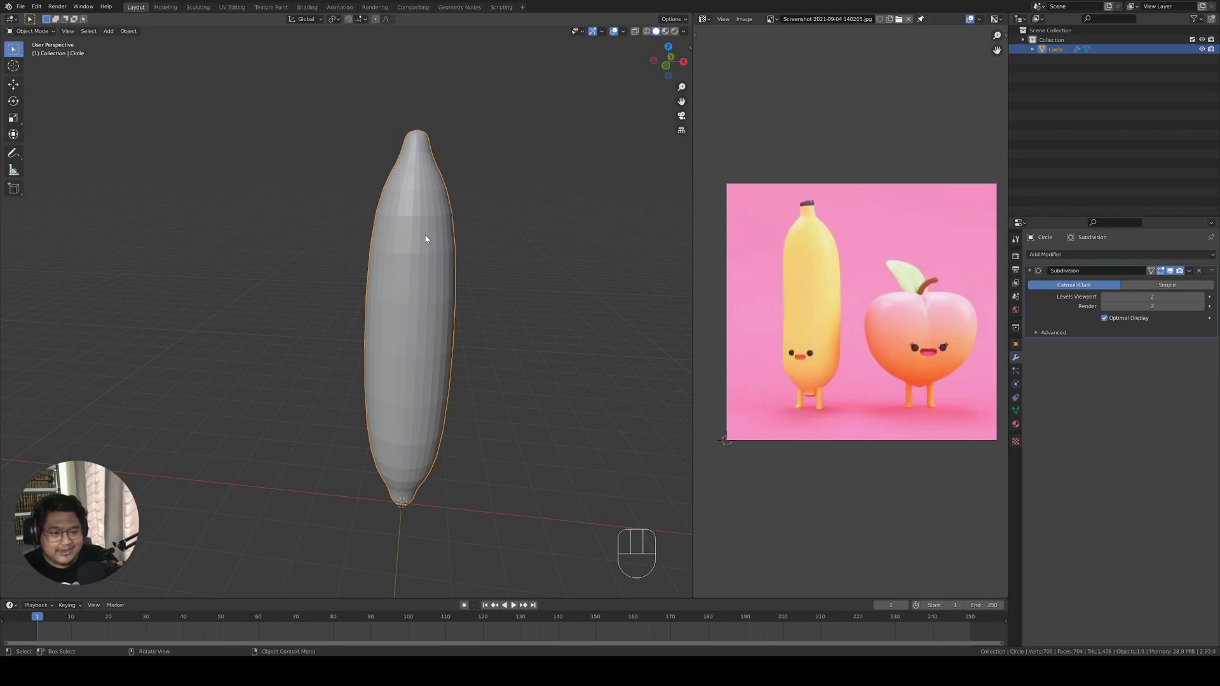
middle_drag(425, 238, 451, 252)
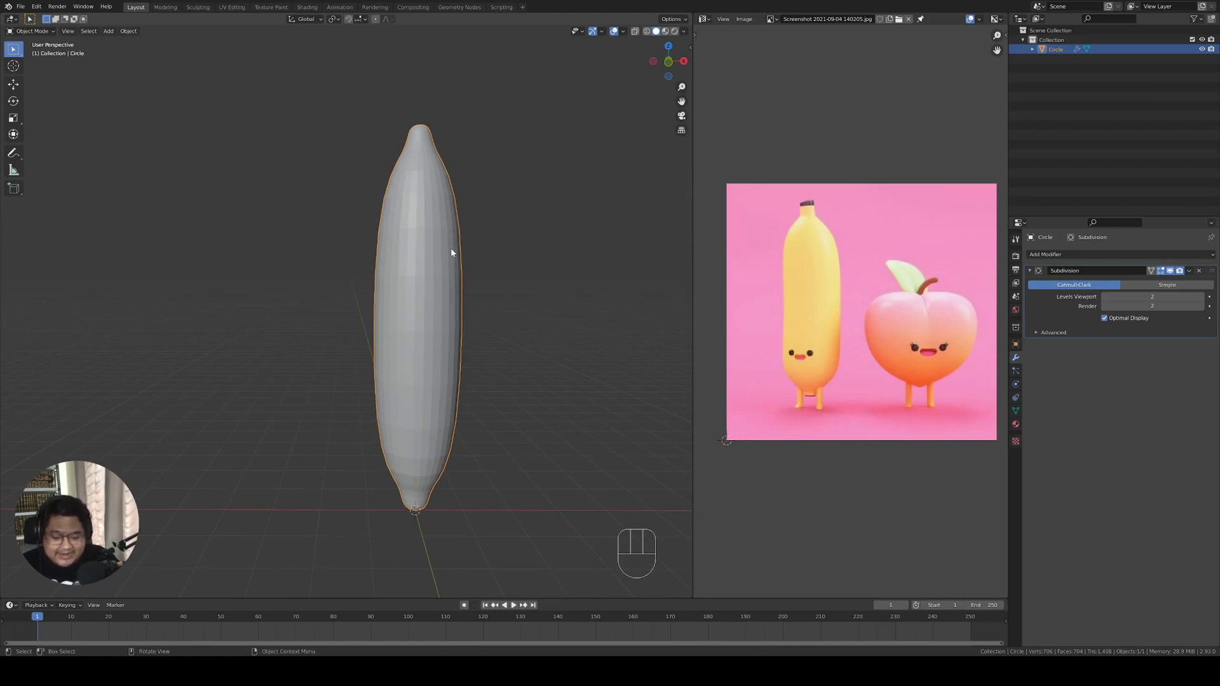
key(Tab)
shift+middle_drag(451, 253, 419, 307)
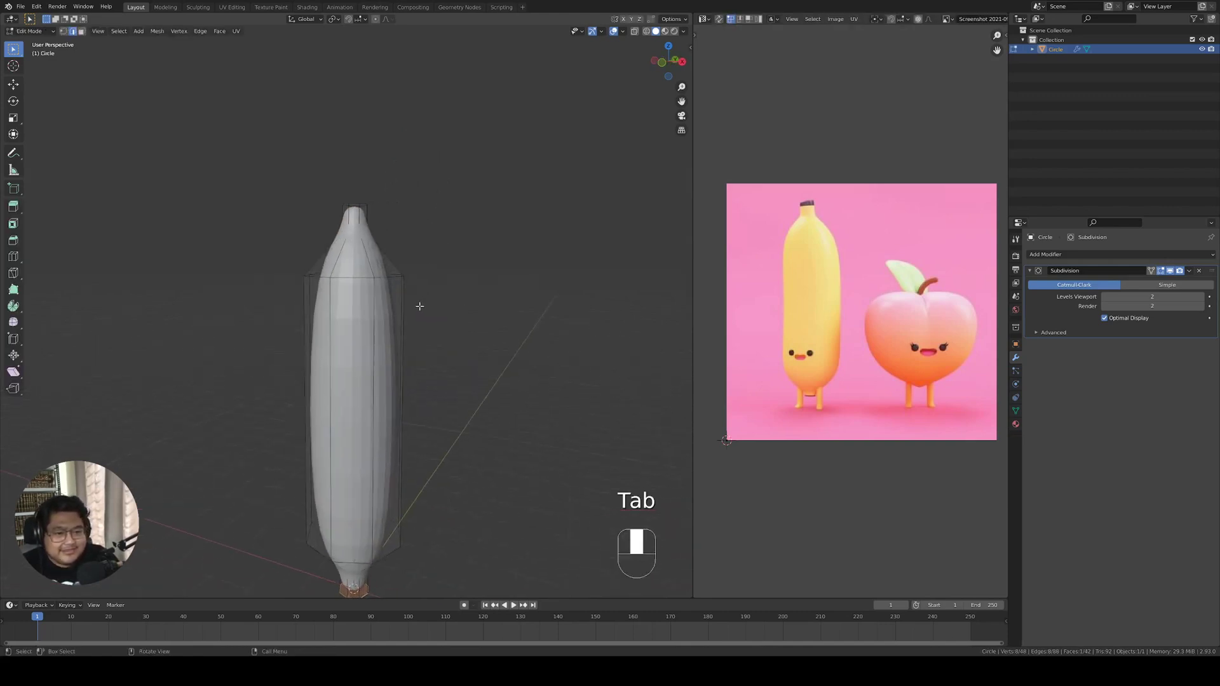
shift+middle_drag(343, 352, 375, 355)
scroll(409, 275, up, 4)
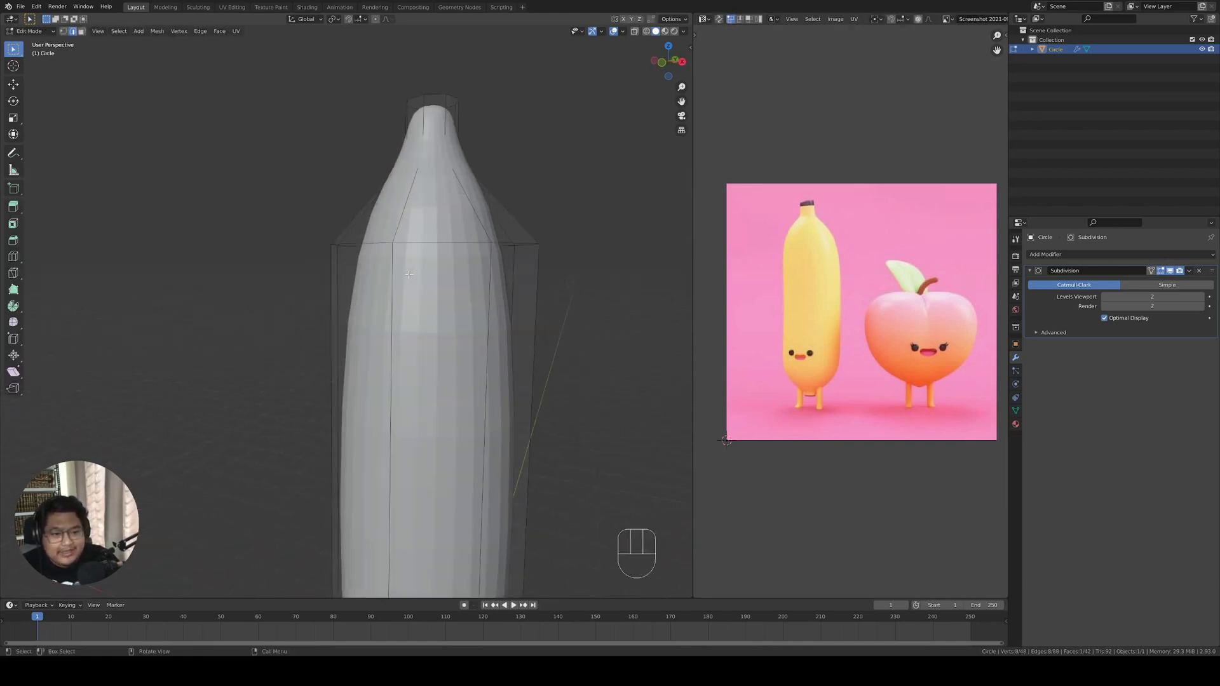
middle_drag(369, 245, 385, 235)
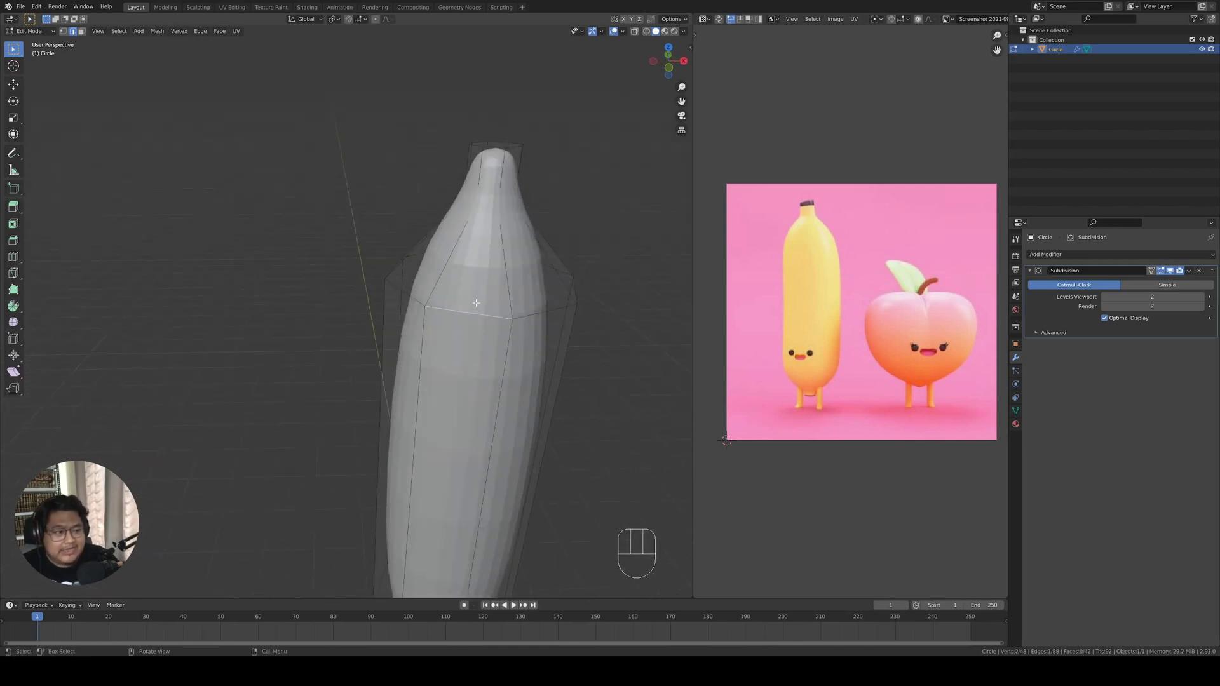
mouse_move(383, 318)
middle_down()
mouse_move(397, 316)
mouse_move(383, 318)
middle_up()
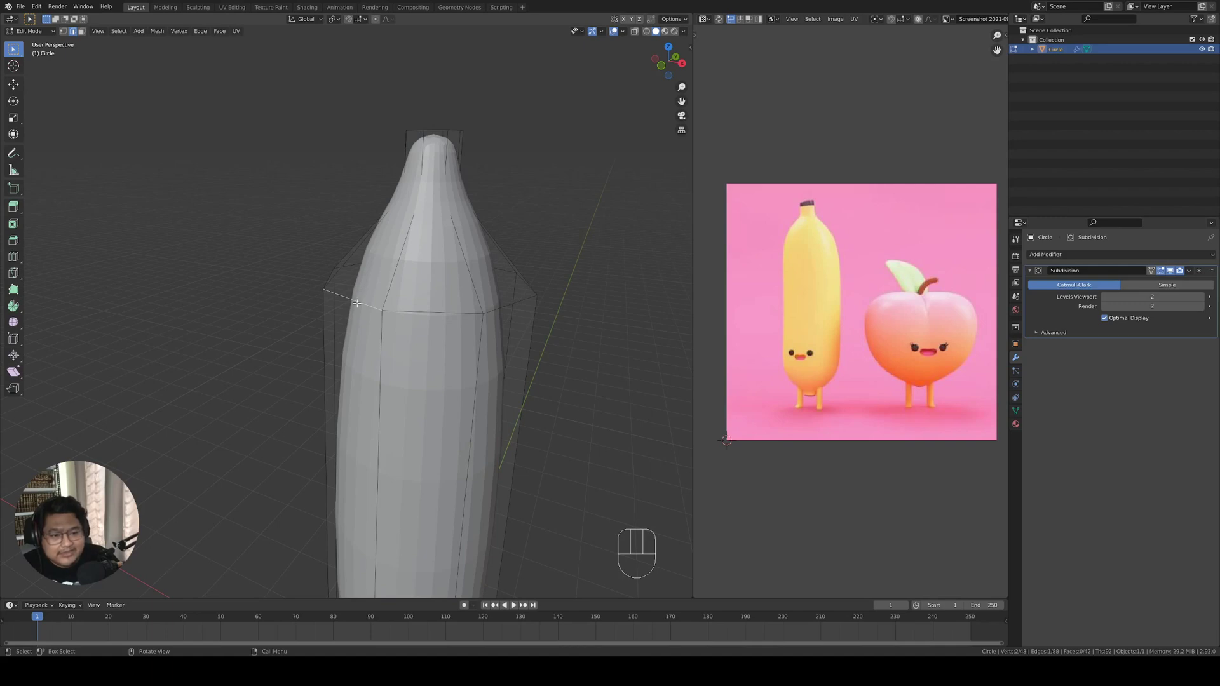
scroll(347, 368, down, 4)
middle_drag(350, 354, 416, 291)
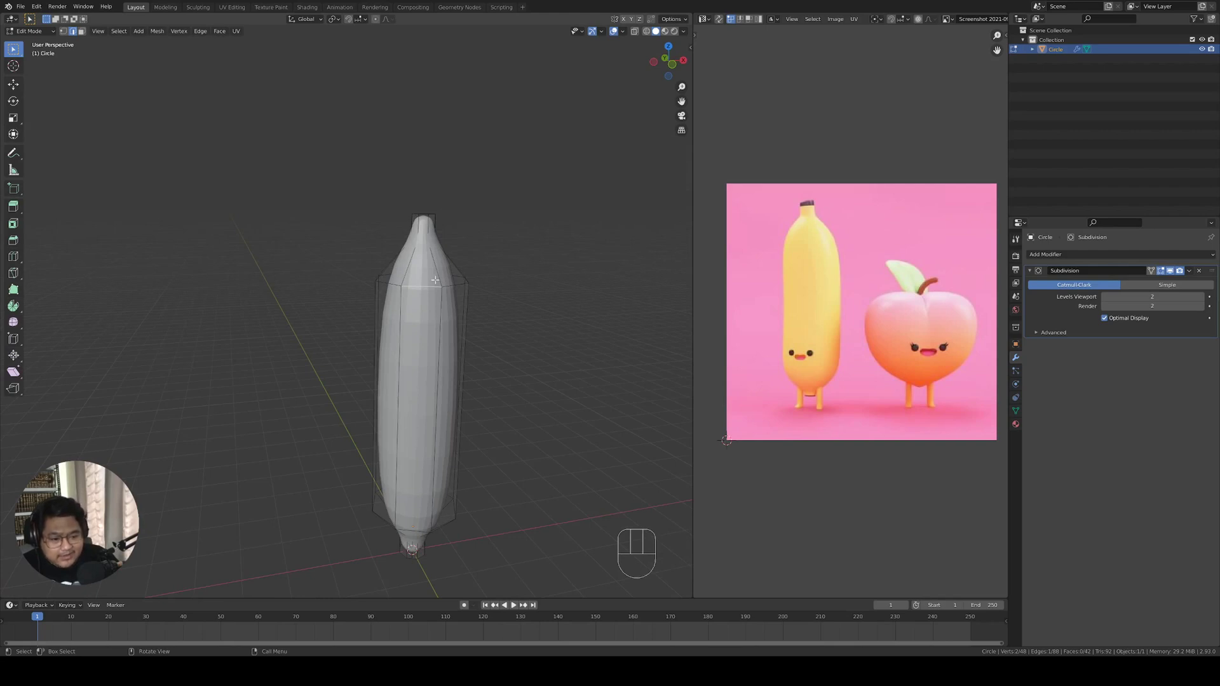
middle_drag(435, 504, 432, 337)
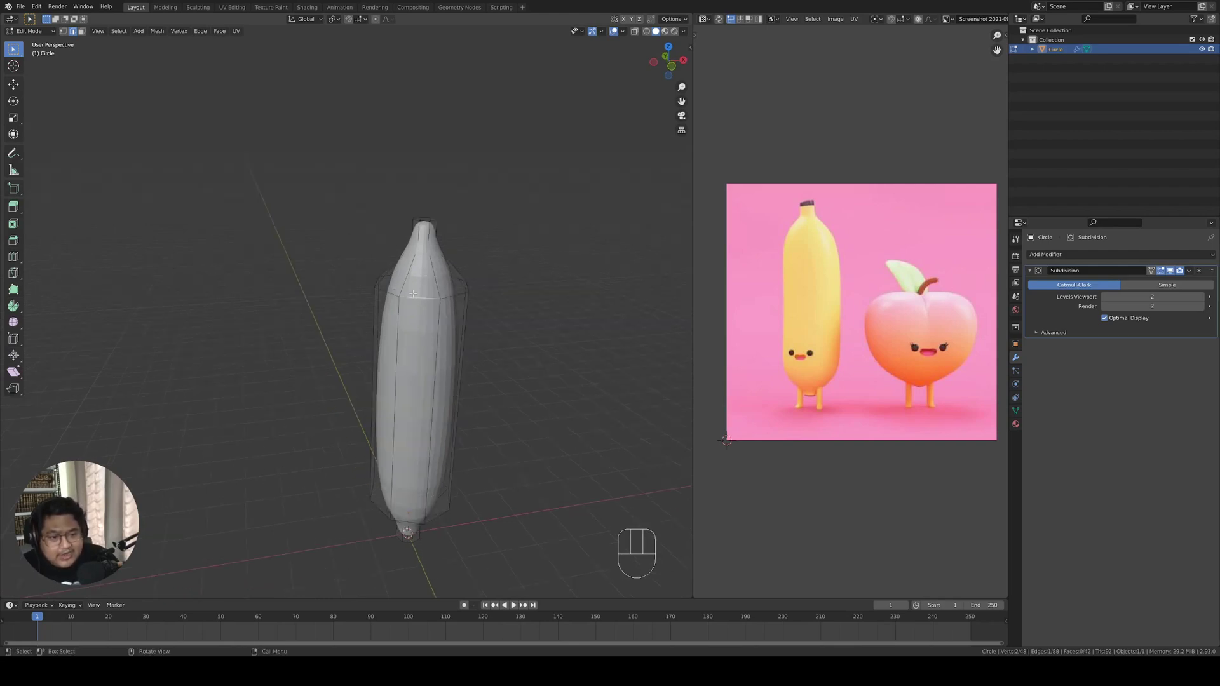
scroll(410, 395, up, 5)
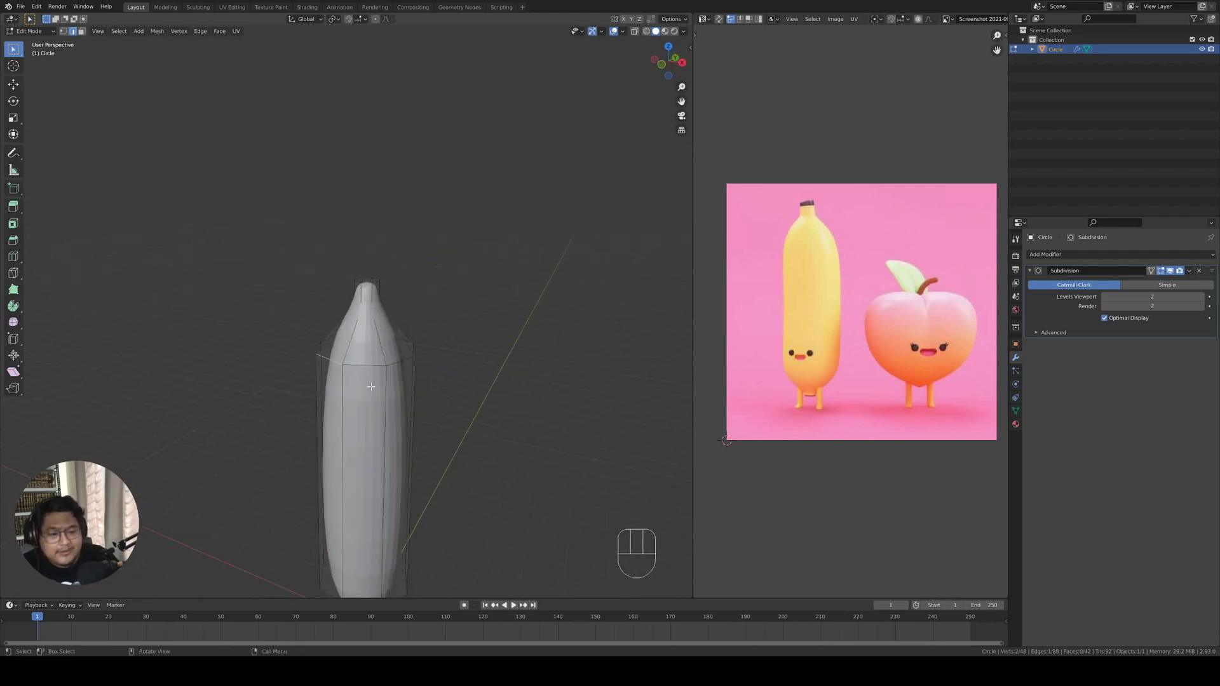
shift+middle_drag(409, 395, 399, 323)
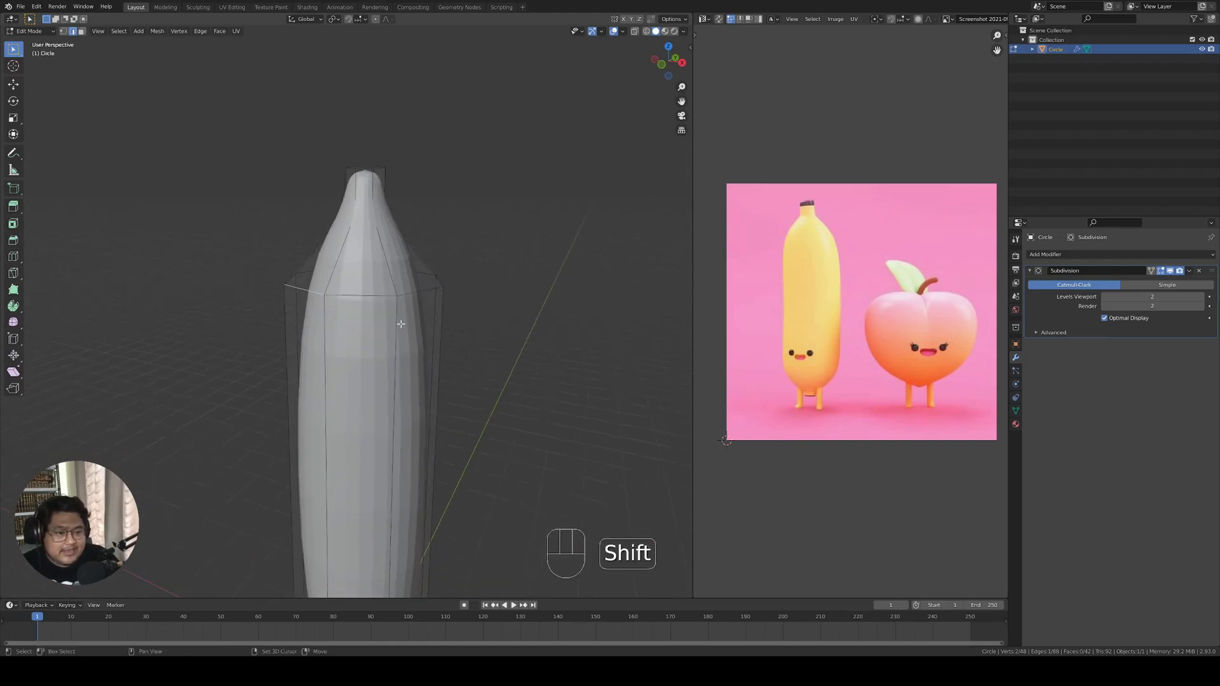
middle_drag(423, 445, 414, 469)
Add an edge loop around the body and slide it up close beneath the shoulder ring.
key(ctrl+r)
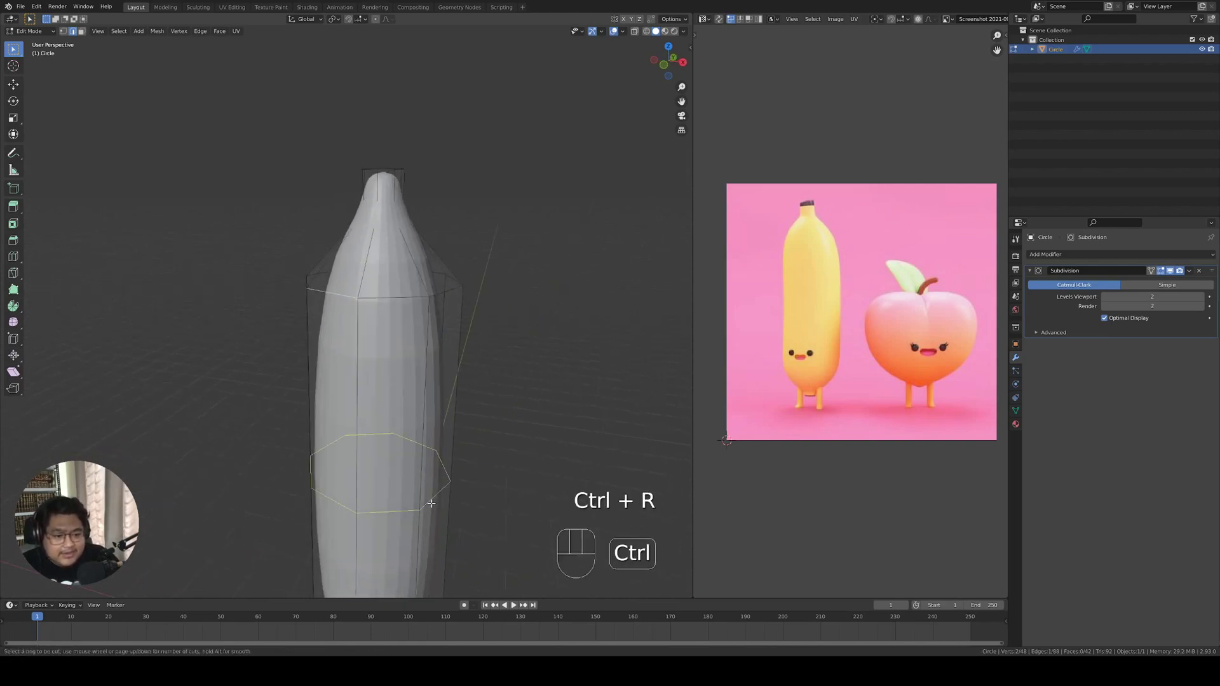
click(431, 503)
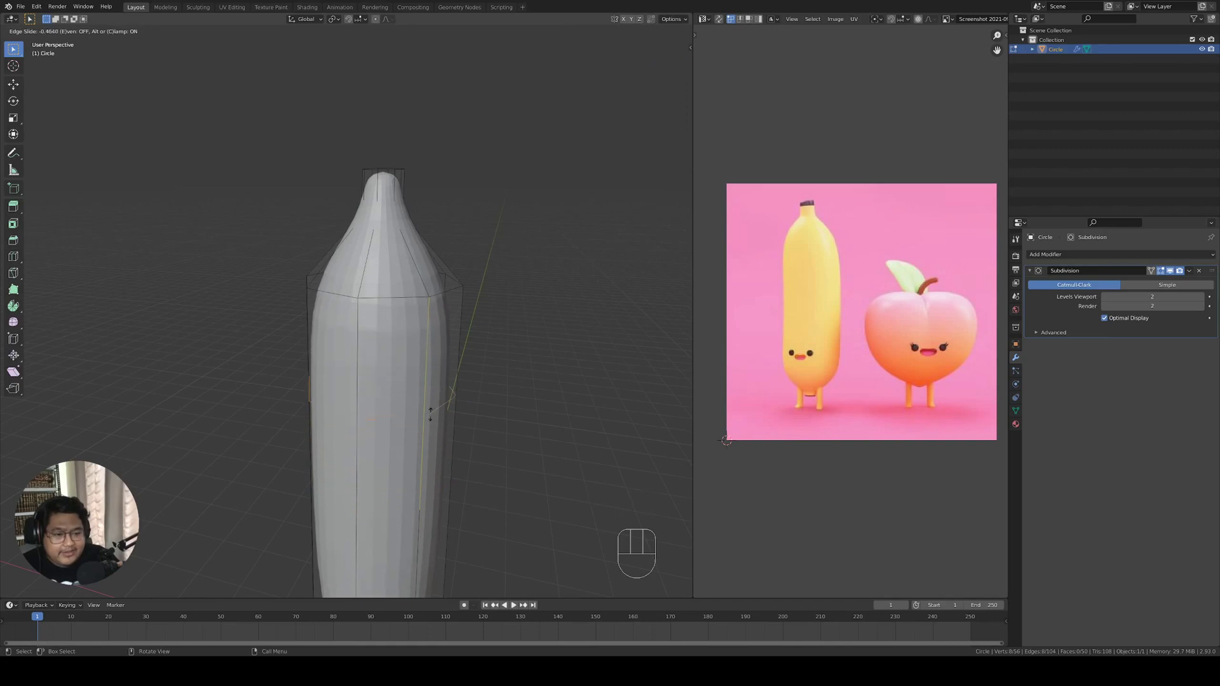
click(437, 356)
middle_drag(437, 356, 455, 298)
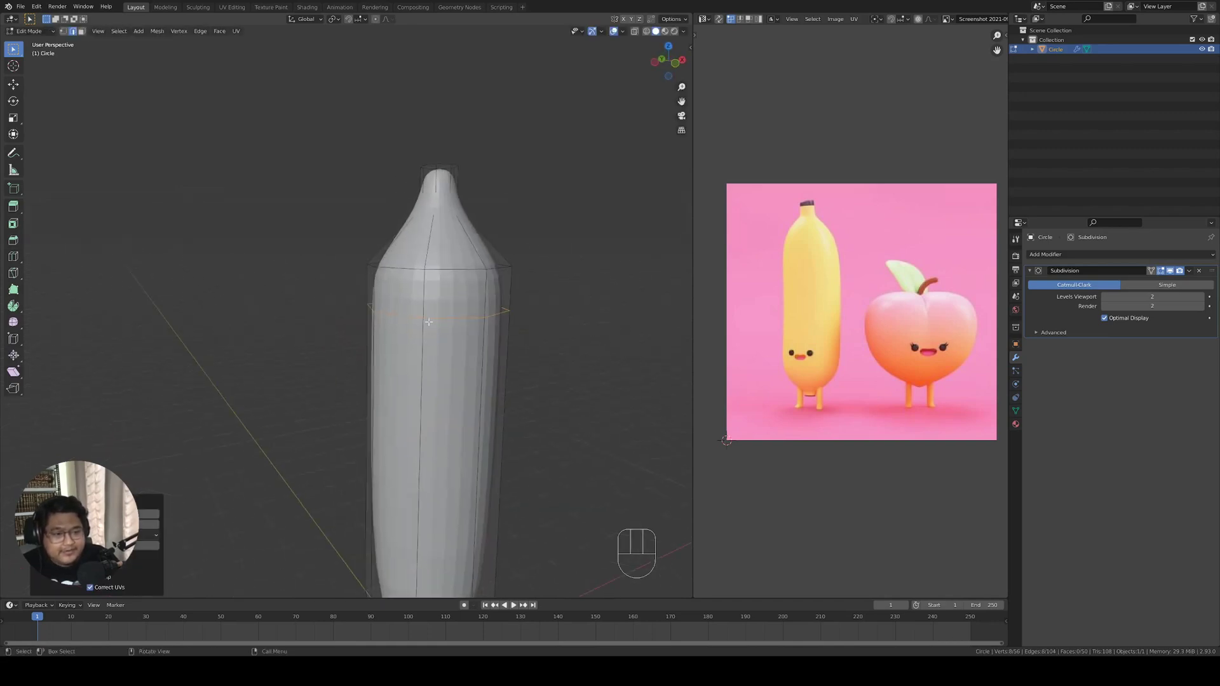
Add edge loops around the stem near its base and its top end to sharpen its shape.
key(ctrl+r)
click(459, 181)
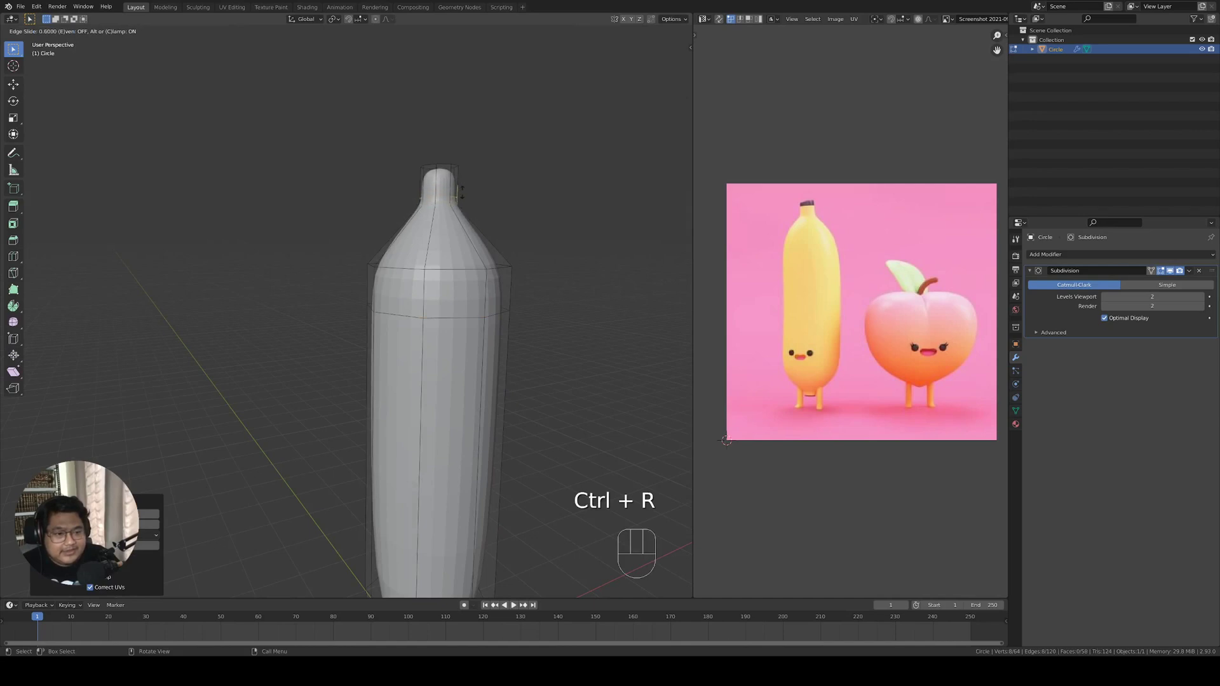
click(461, 184)
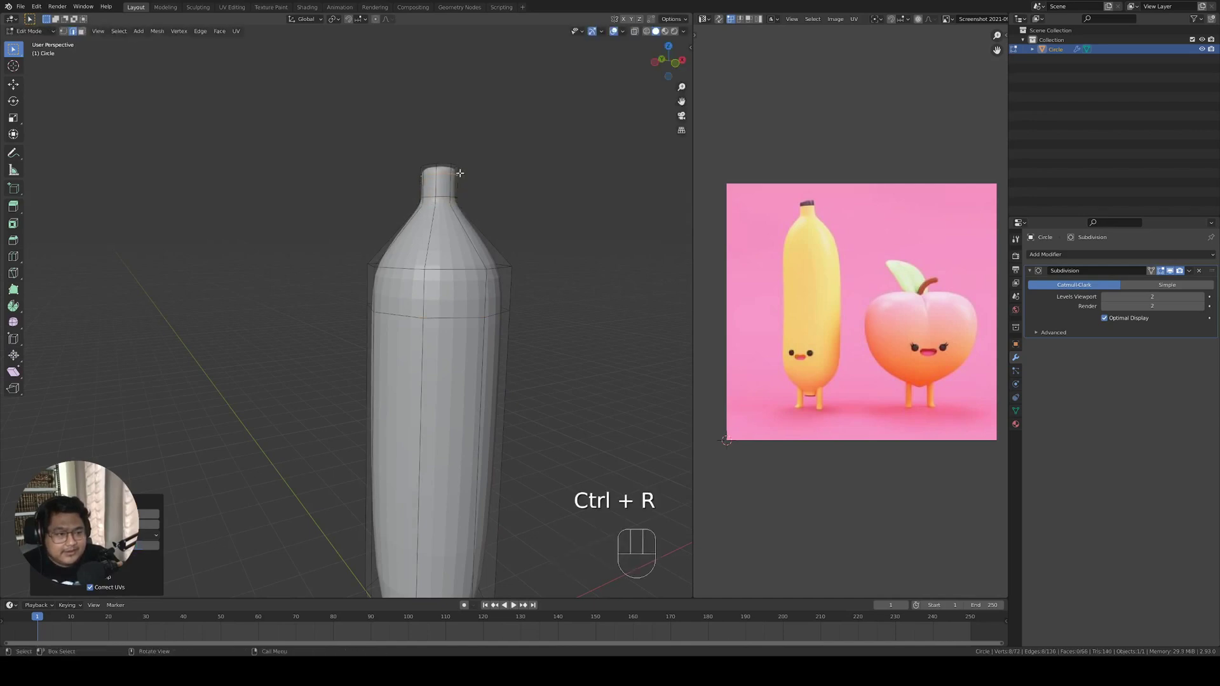
Add a centred edge loop around the tapered shoulder and scale it up slightly to round it, finishing in Object Mode.
middle_drag(475, 242, 444, 254)
key(KP_1)
key(ctrl+r)
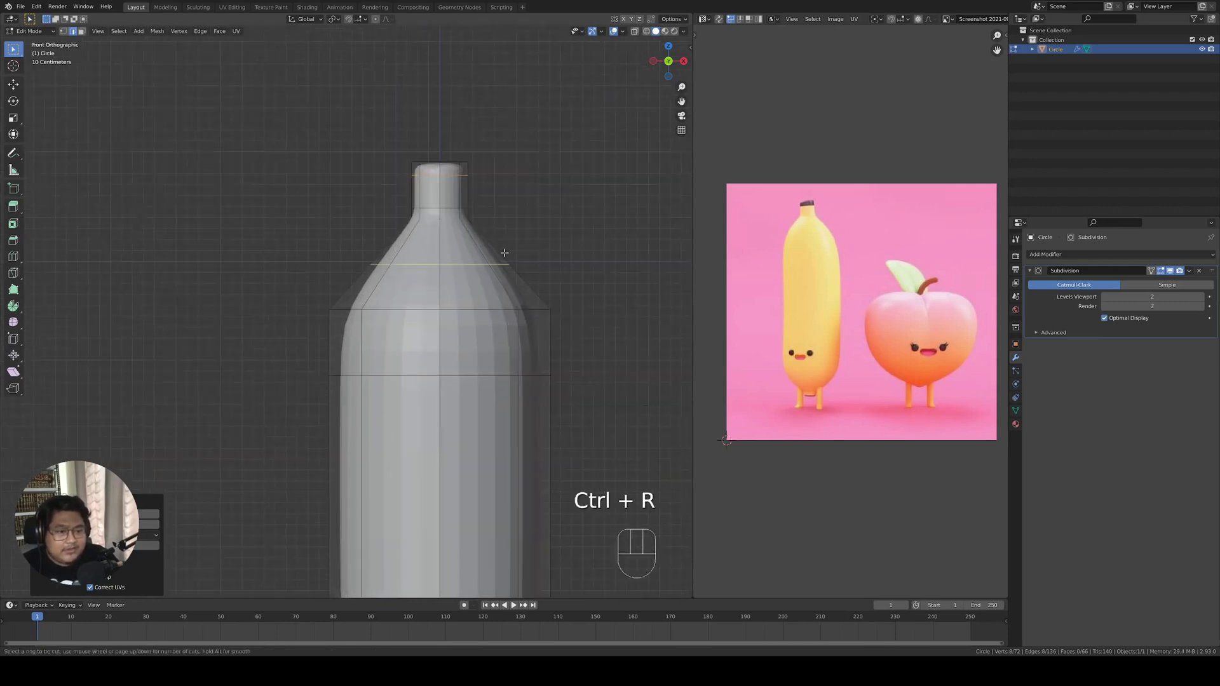
click(501, 250)
right_click(506, 254)
key(s)
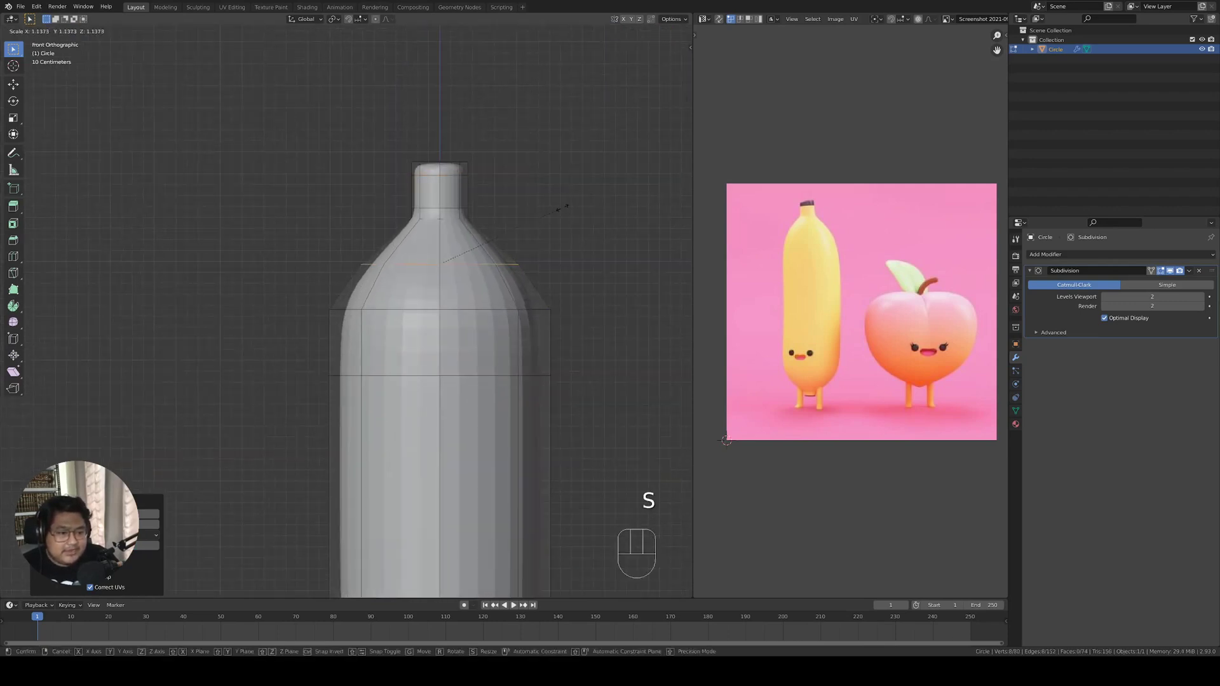
click(573, 205)
key(Tab)
scroll(531, 264, down, 5)
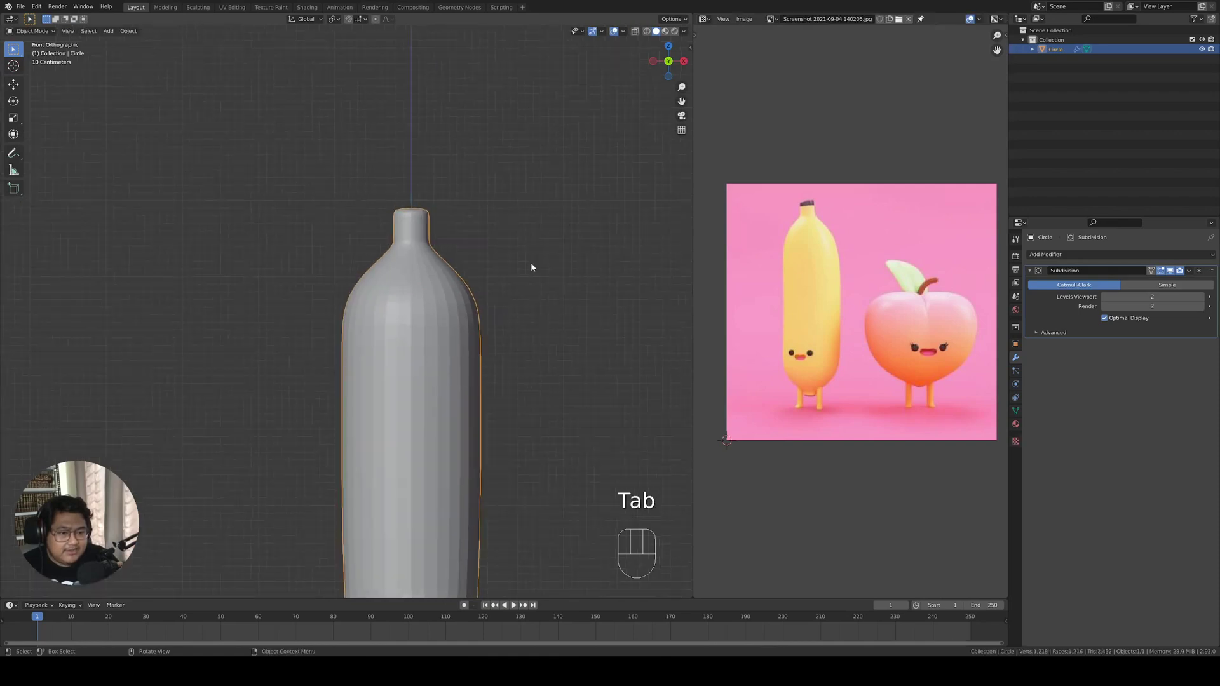
shift+middle_drag(422, 425, 430, 342)
right_click(444, 291)
shift+middle_drag(460, 387, 455, 235)
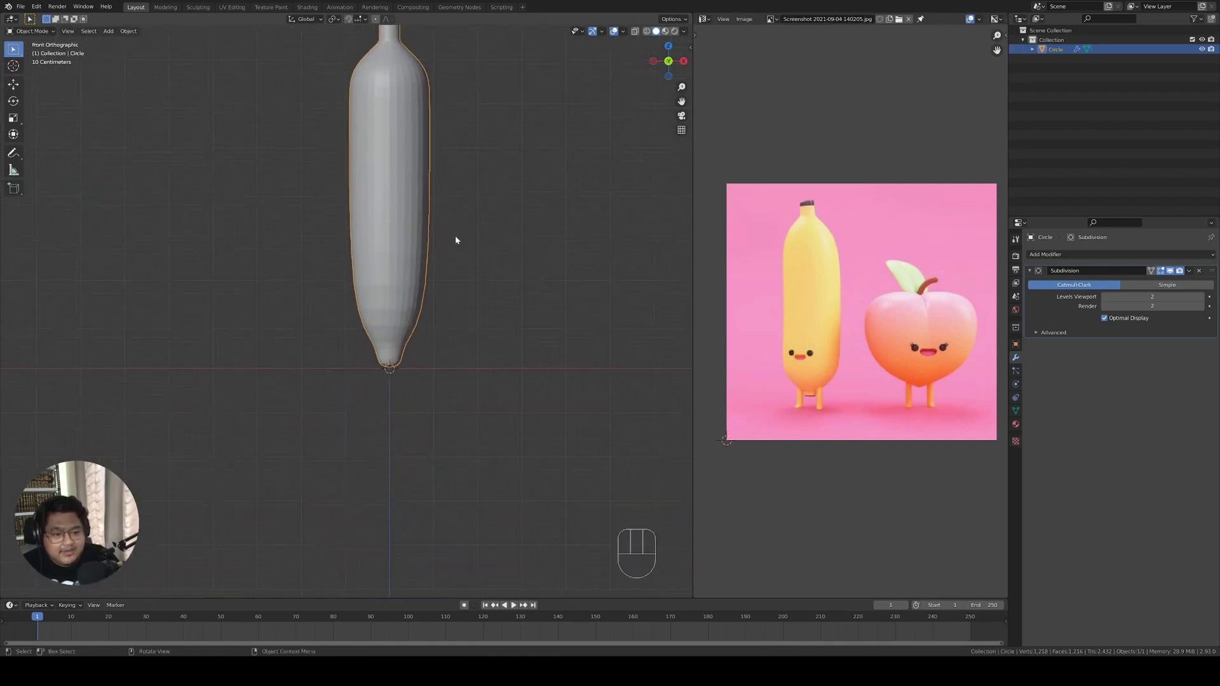
Add an edge loop around the banana body and slide it down close above the lower shoulder ring.
key(Tab)
scroll(432, 321, up, 3)
scroll(508, 304, up, 1)
shift+middle_drag(553, 292, 505, 285)
scroll(486, 259, up, 3)
key(ctrl+r)
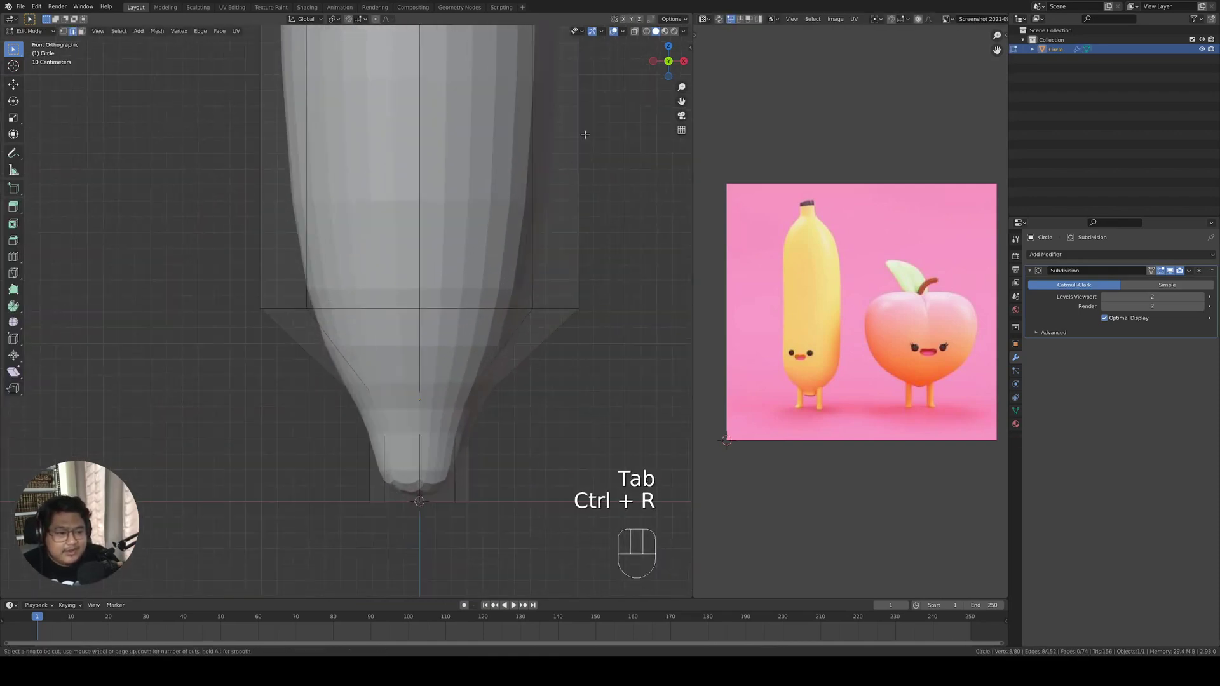
right_click(542, 267)
scroll(546, 286, down, 7)
shift+middle_drag(447, 205, 470, 240)
key(ctrl+r)
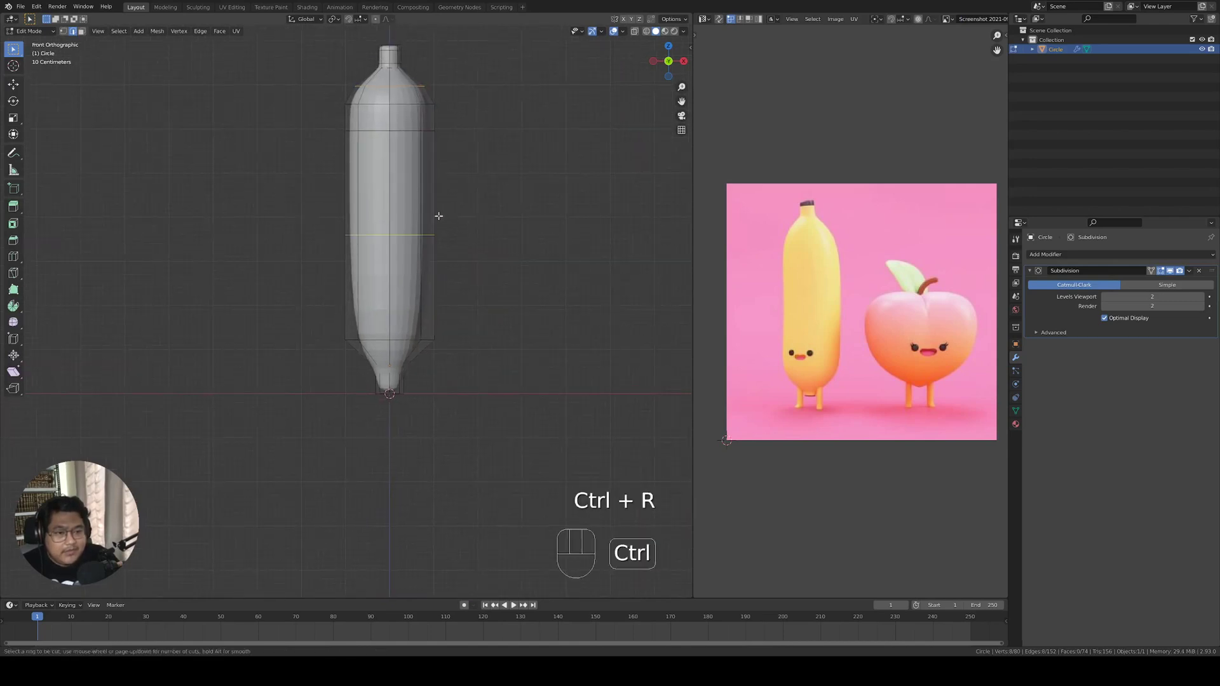
click(439, 216)
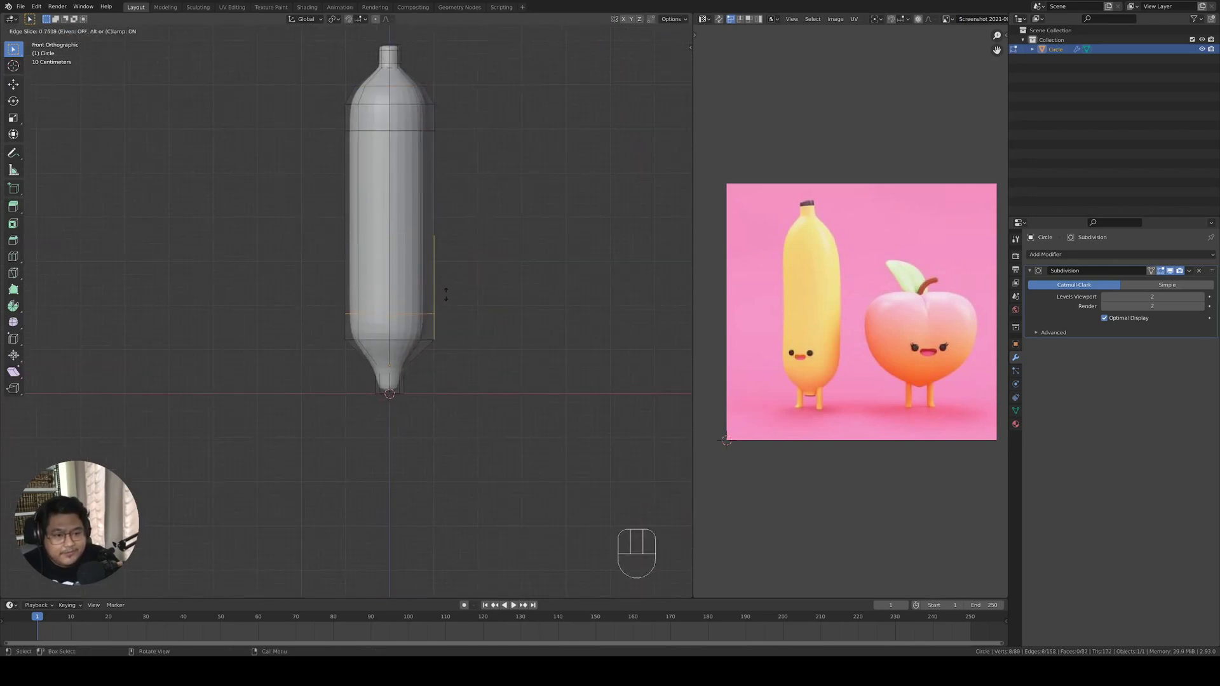
click(445, 293)
Add edge loops around the bottom tip near its upper and lower ends to sharpen its shape.
scroll(446, 355, up, 4)
shift+middle_drag(447, 376, 392, 275)
scroll(407, 276, up, 3)
middle_drag(467, 287, 454, 448)
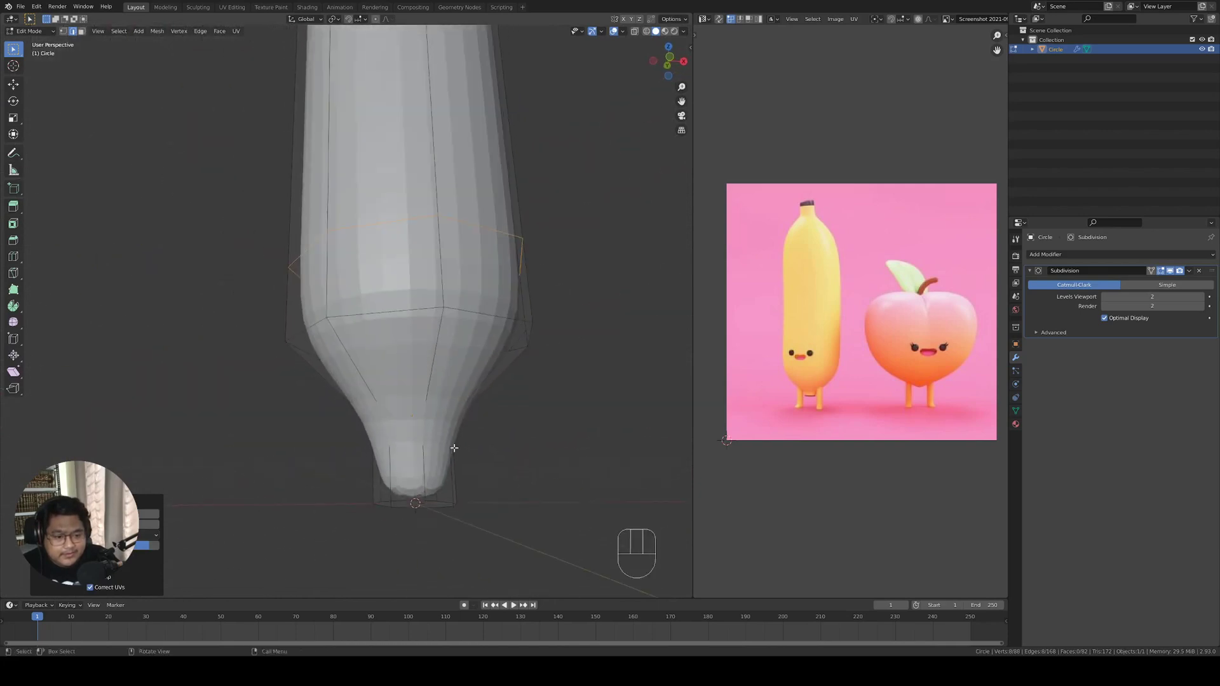
key(ctrl+r)
click(454, 441)
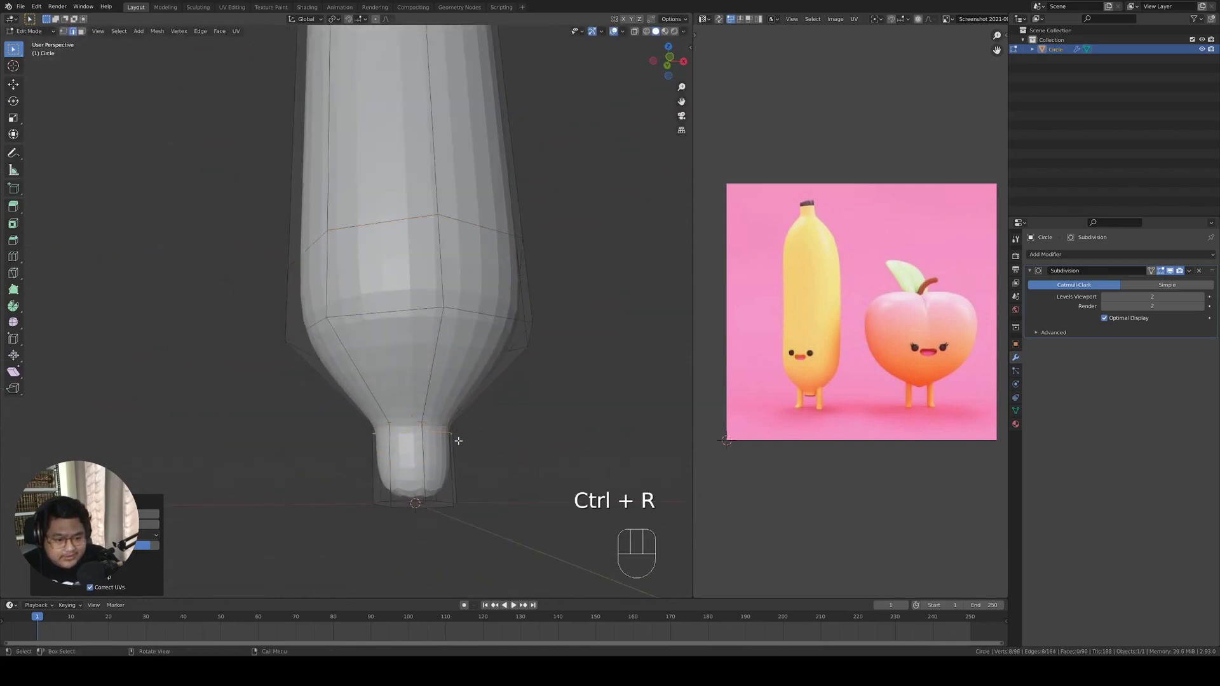
click(455, 481)
Add a centred edge loop around the lower taper, scale it up slightly and move it down to round the bottom.
middle_drag(457, 476, 448, 375)
key(ctrl+r)
click(448, 374)
click(448, 374)
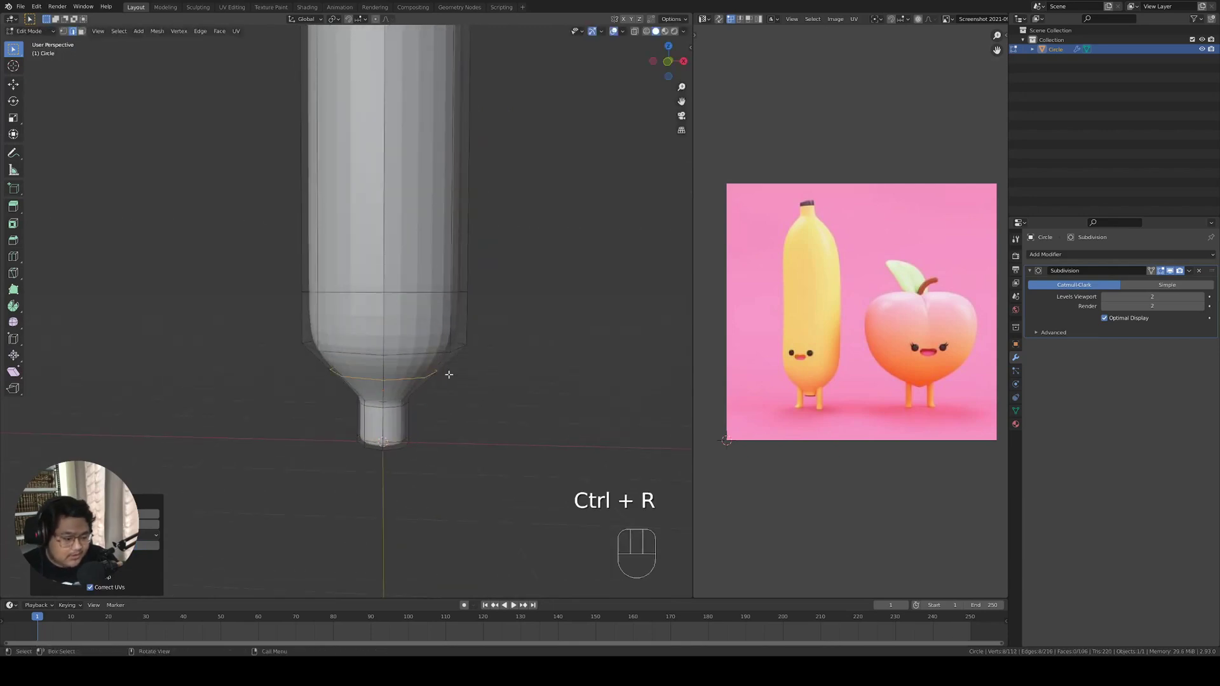
key(KP_1)
scroll(449, 375, up, 1)
key(s)
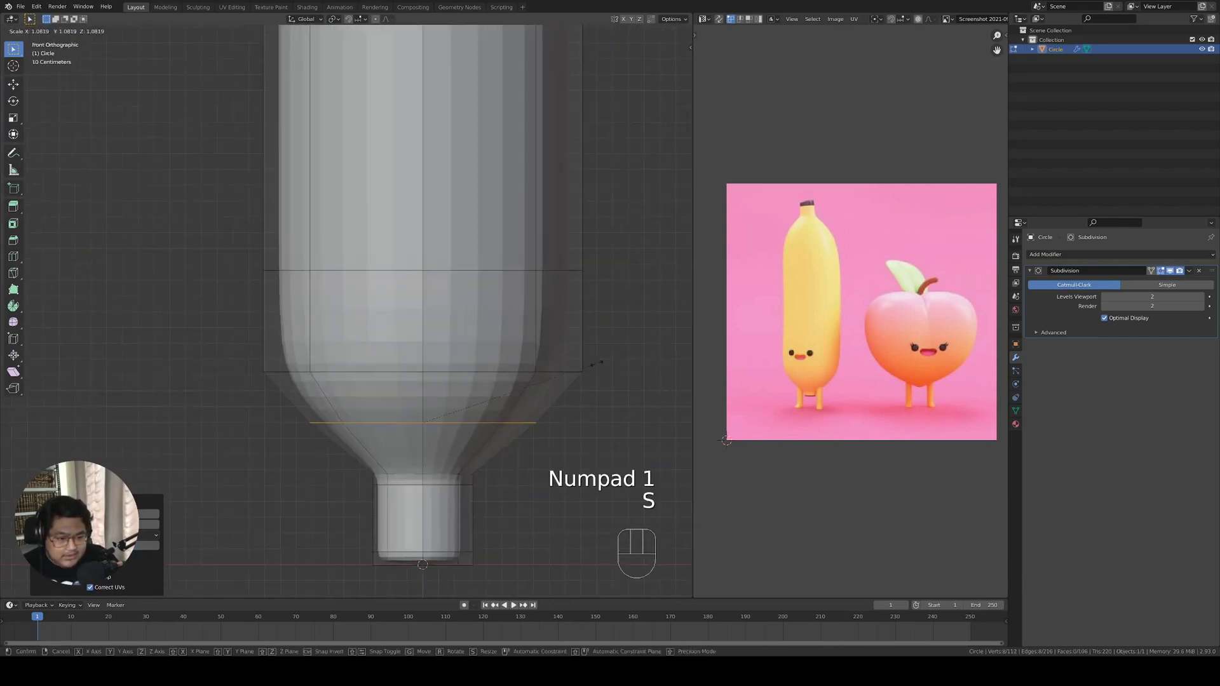
click(611, 363)
key(g)
click(608, 372)
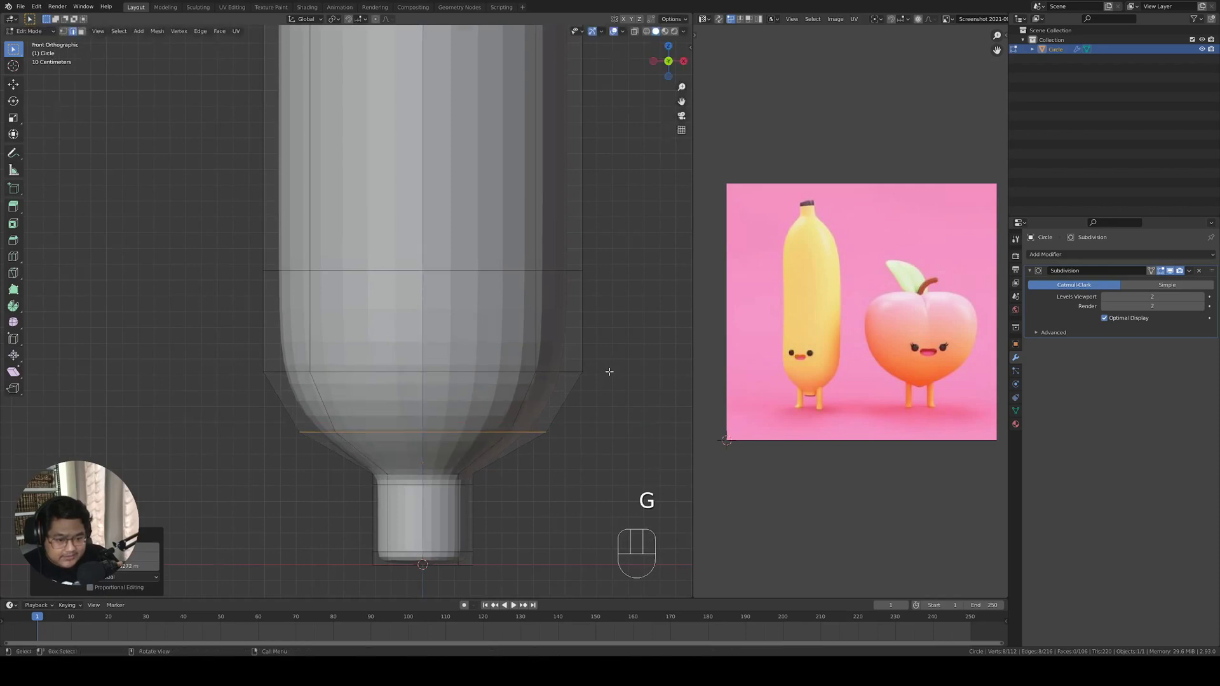
scroll(609, 373, down, 7)
key(Tab)
scroll(608, 376, down, 3)
scroll(404, 375, up, 4)
key(Tab)
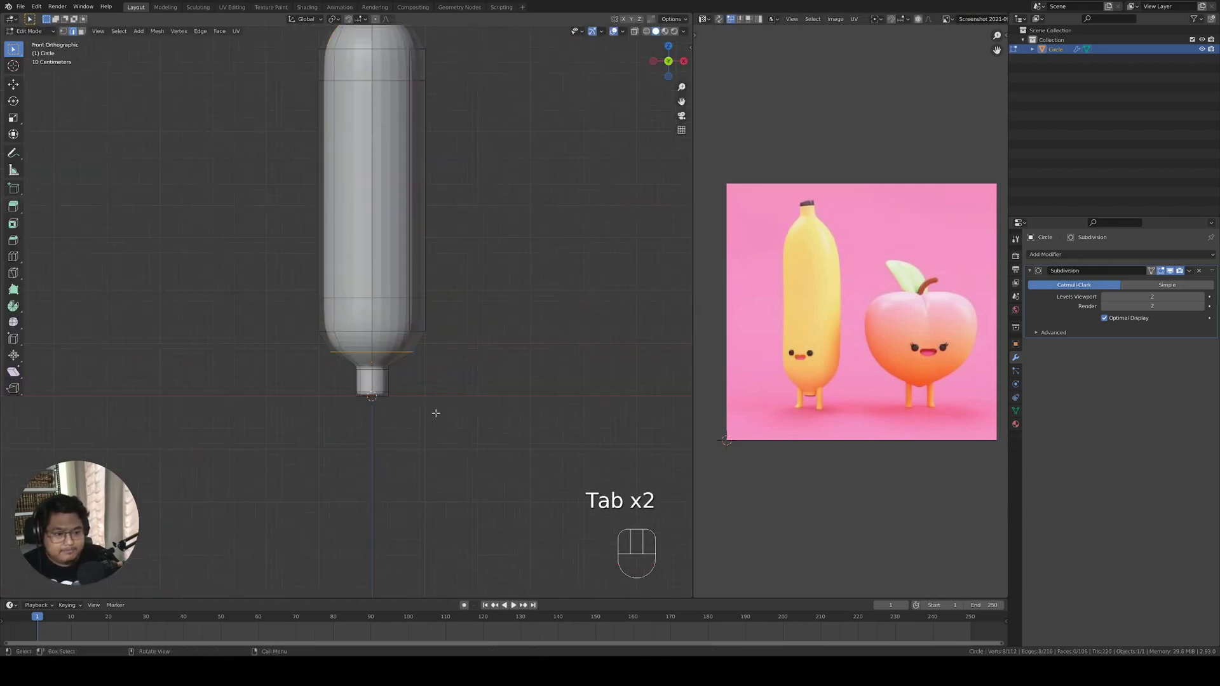
shift+middle_drag(409, 397, 417, 348)
scroll(441, 372, up, 4)
drag(495, 358, 245, 452)
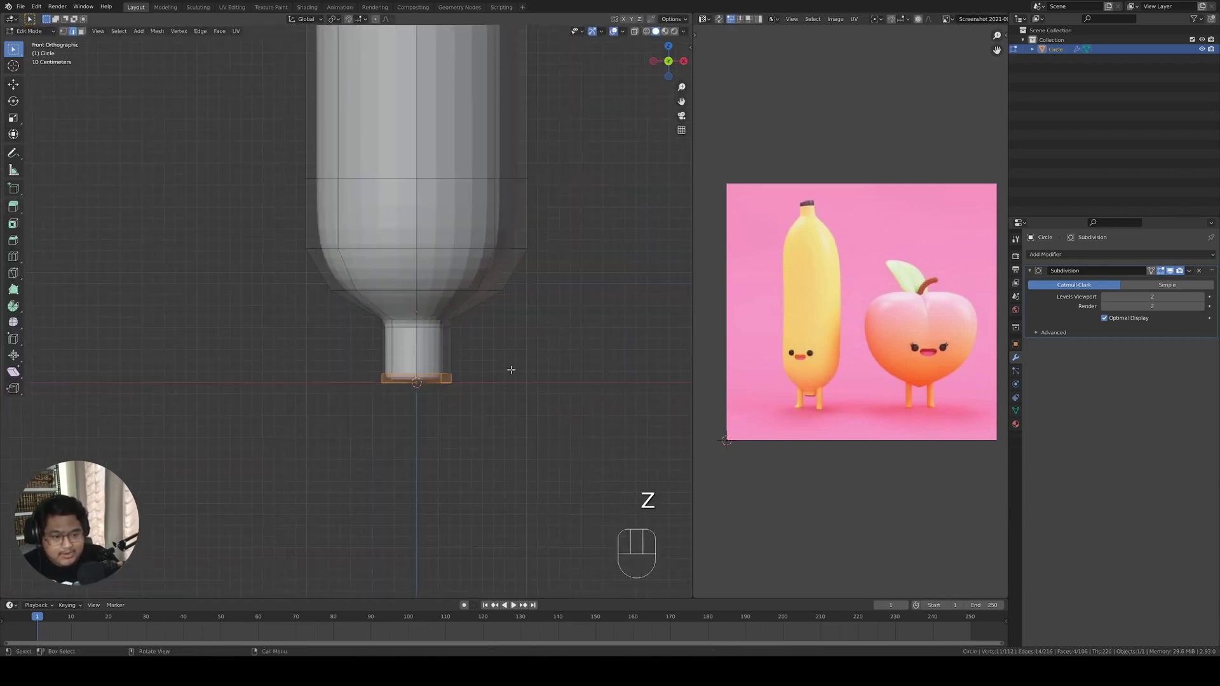
key(z)
key(z)
drag(498, 361, 246, 444)
key(z)
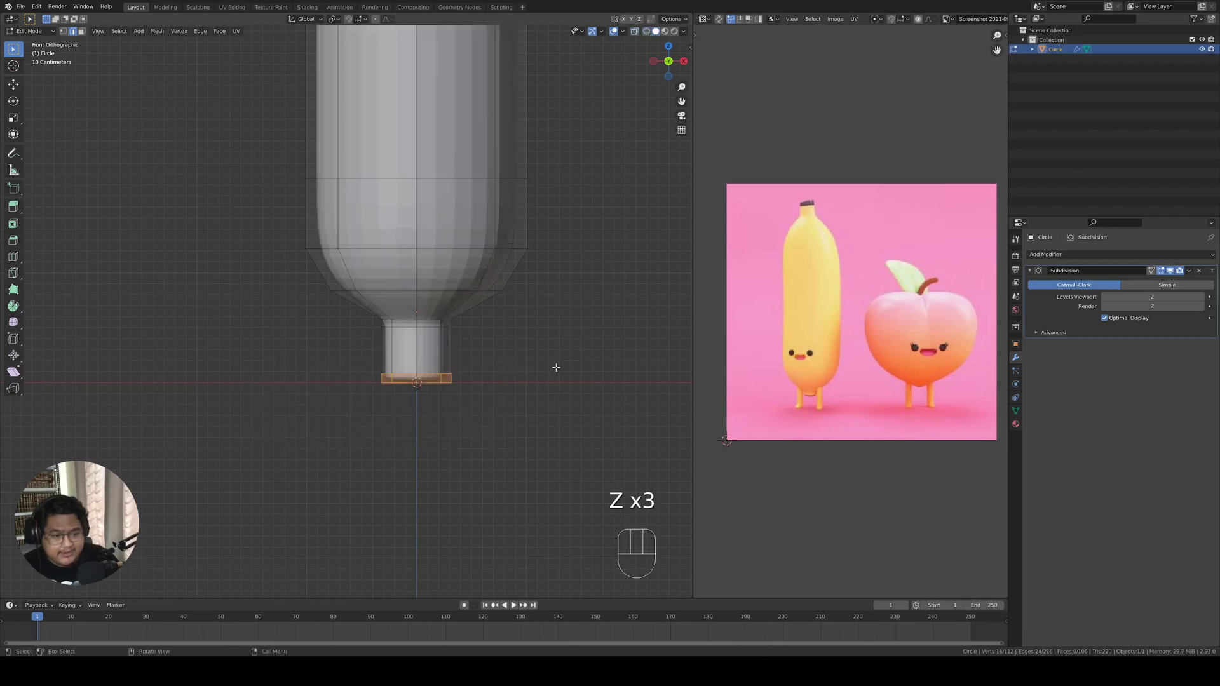
Select the whole bottom tip in wireframe shading and move it down slightly.
mouse_move(556, 367)
middle_down()
mouse_move(479, 307)
mouse_move(456, 340)
middle_up()
key(z)
drag(501, 310, 384, 397)
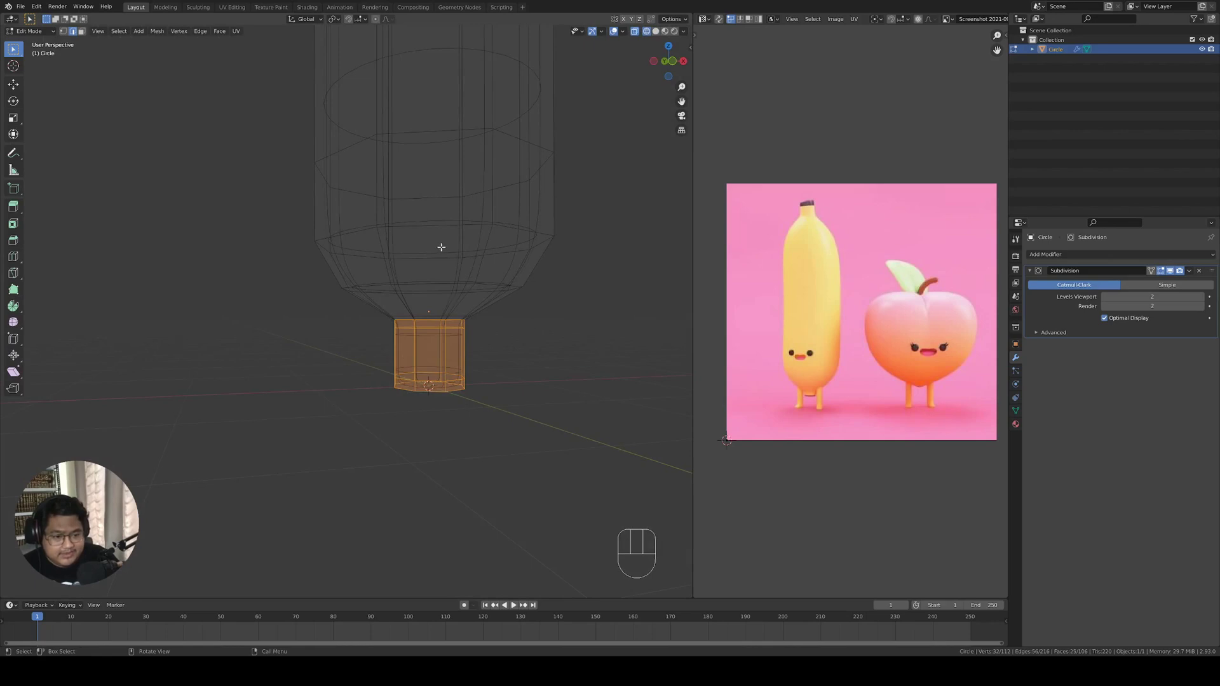
key(s)
key(g)
click(450, 273)
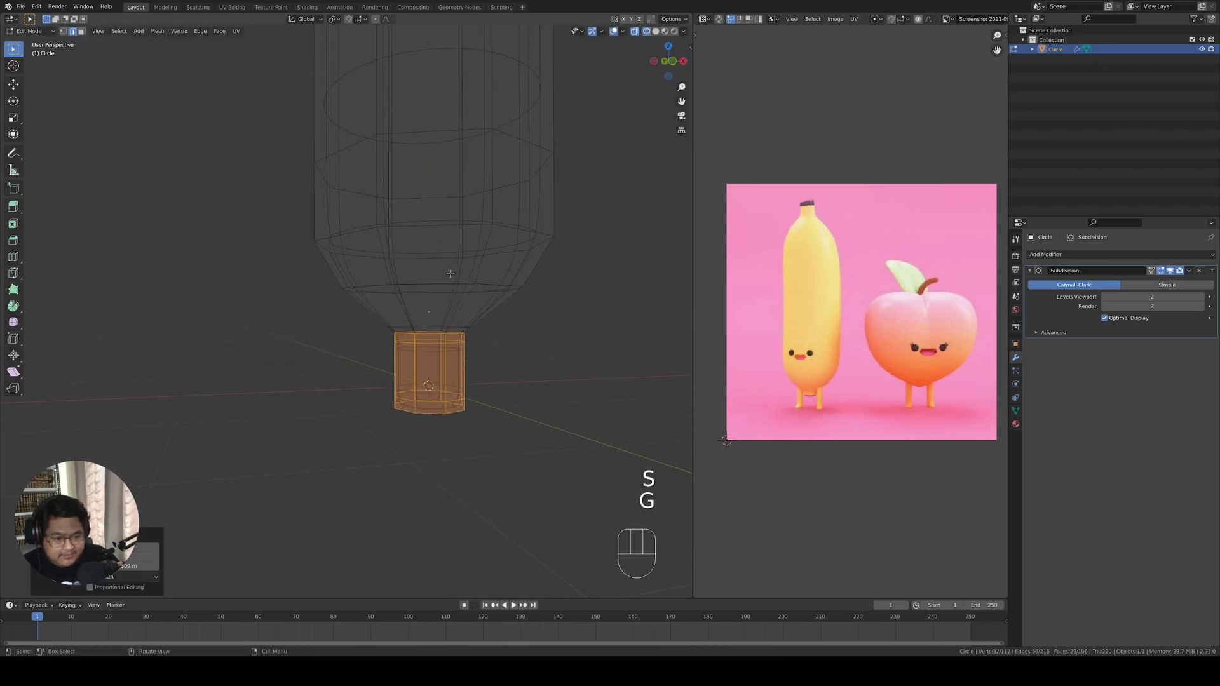
Select the end rings of the bottom tip, move them up to shorten it, and return to solid shading.
drag(495, 354, 273, 494)
key(g)
click(443, 307)
key(z)
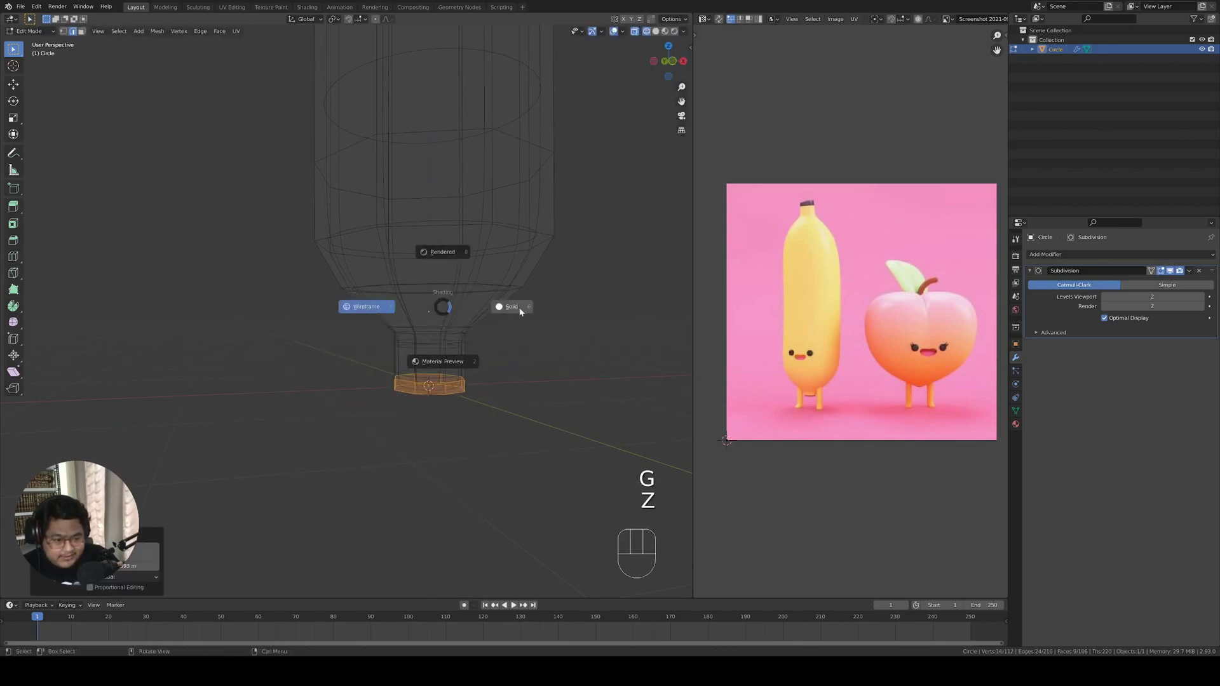
click(512, 307)
Return to Object Mode and apply Shade Smooth to the banana.
key(Tab)
scroll(502, 307, down, 5)
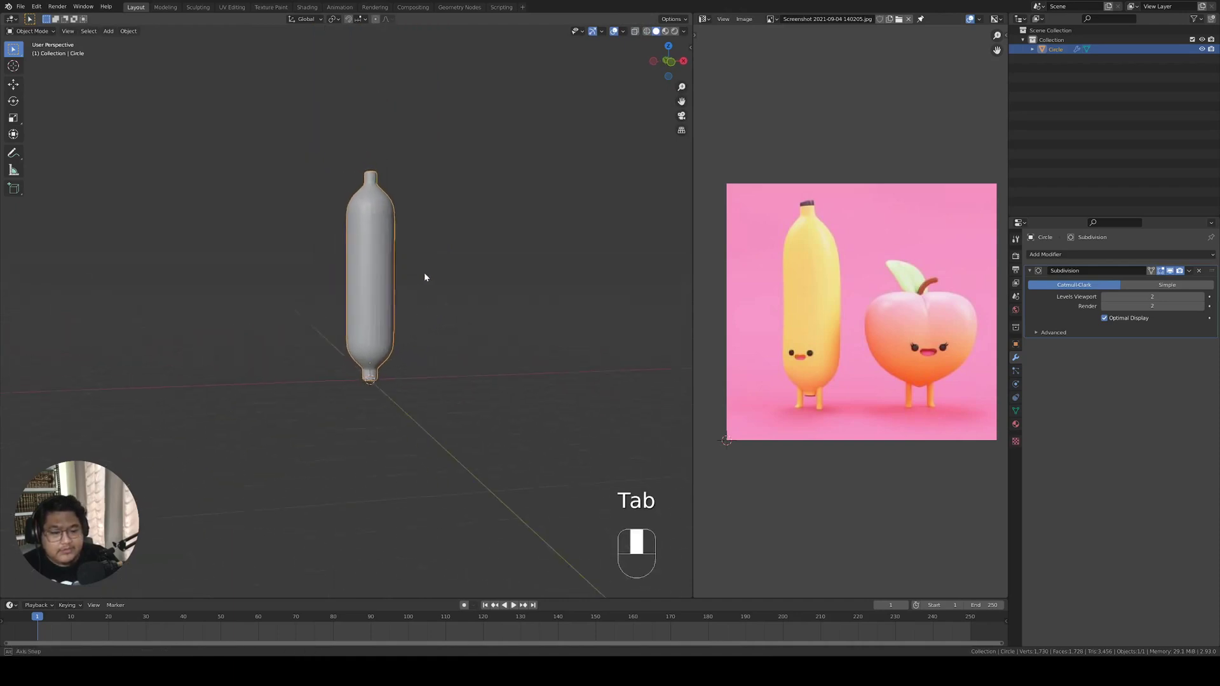
scroll(395, 270, up, 3)
right_click(394, 270)
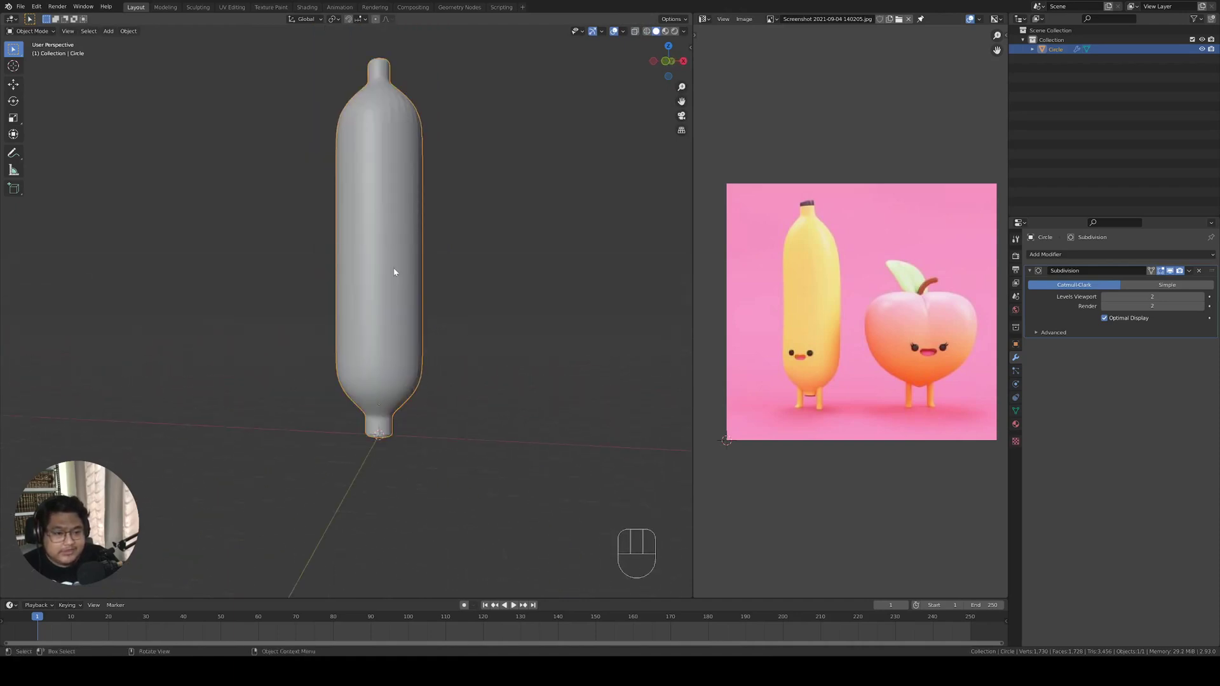
Add a cube, scale it down to about the size of the bottom tip, and place it beside the banana's base.
middle_drag(393, 272, 442, 368)
key(shift+a)
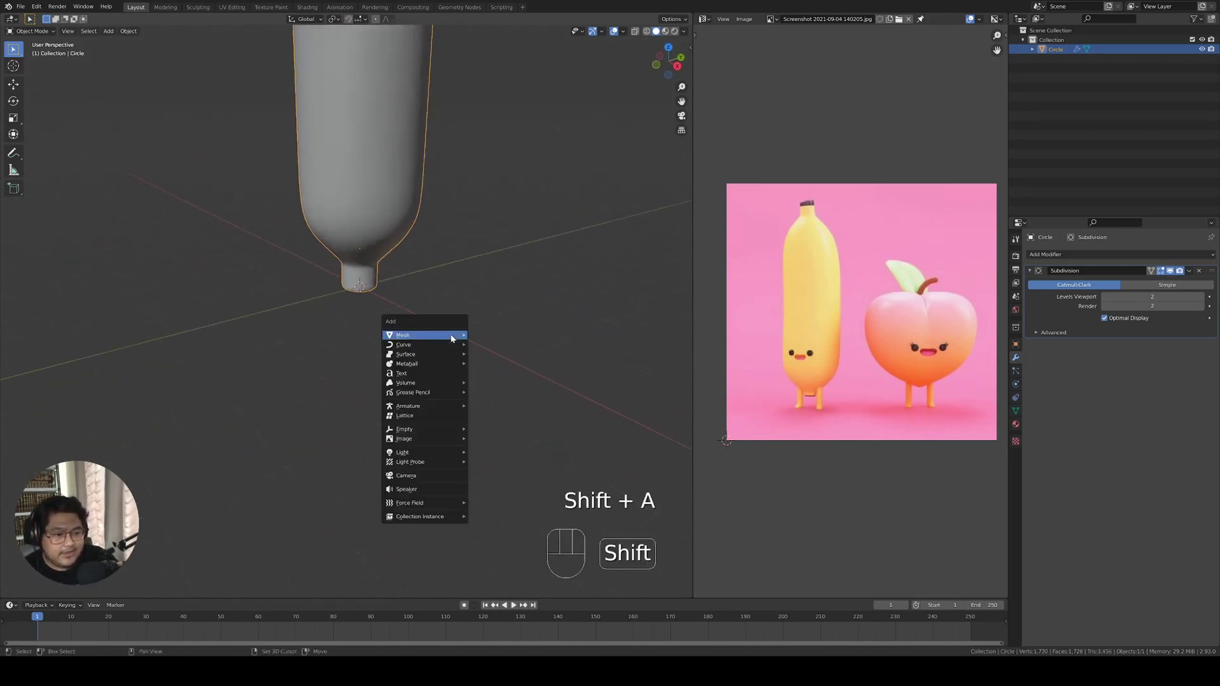
mouse_move(452, 338)
click(490, 345)
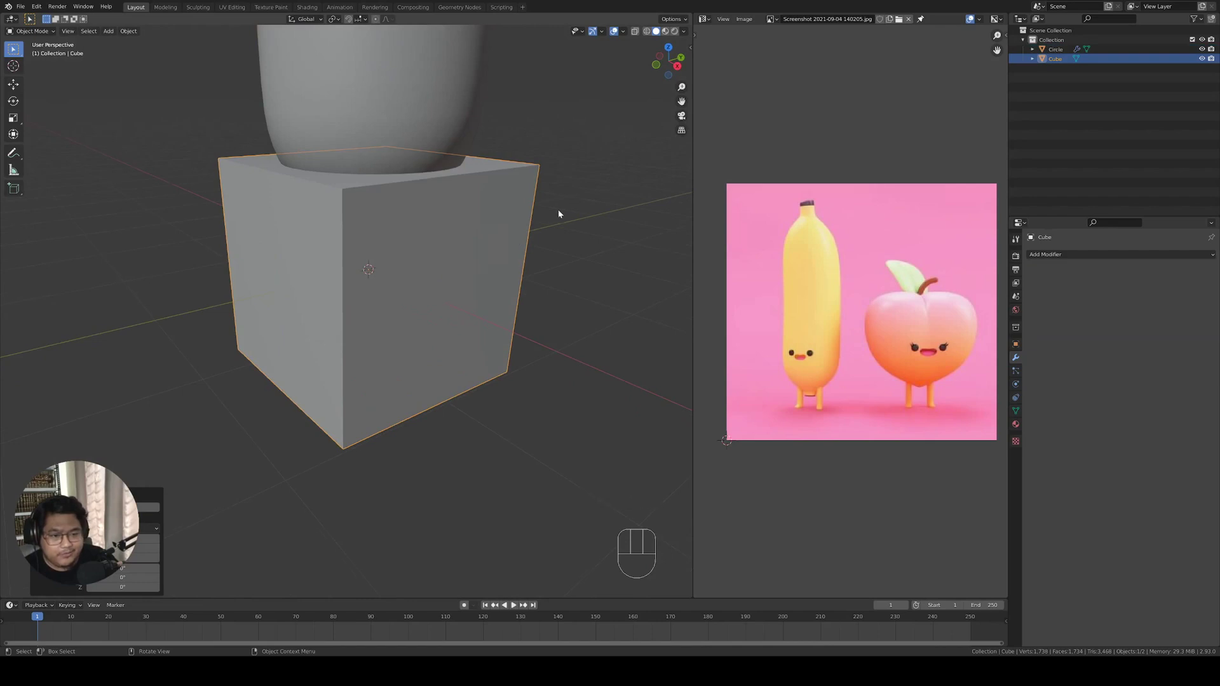
key(s)
key(g)
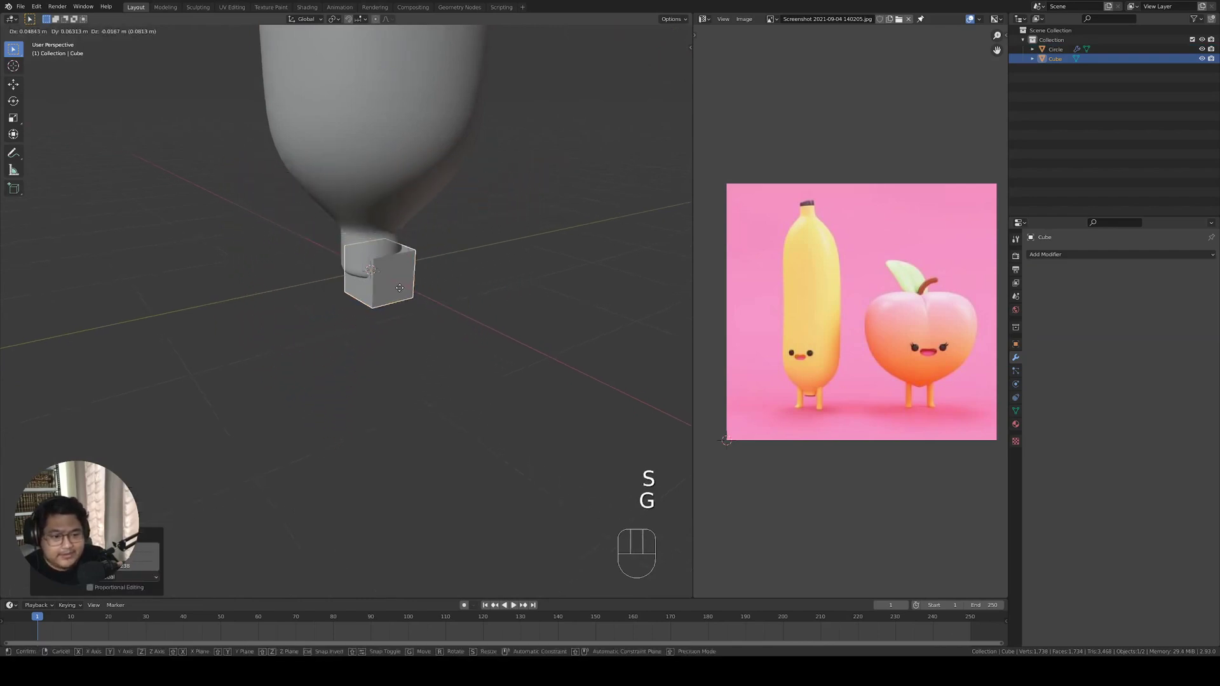
click(432, 337)
Extrude the cube's front face into a foot and its top face upward into a leg, finishing in Object Mode.
key(Tab)
click(81, 31)
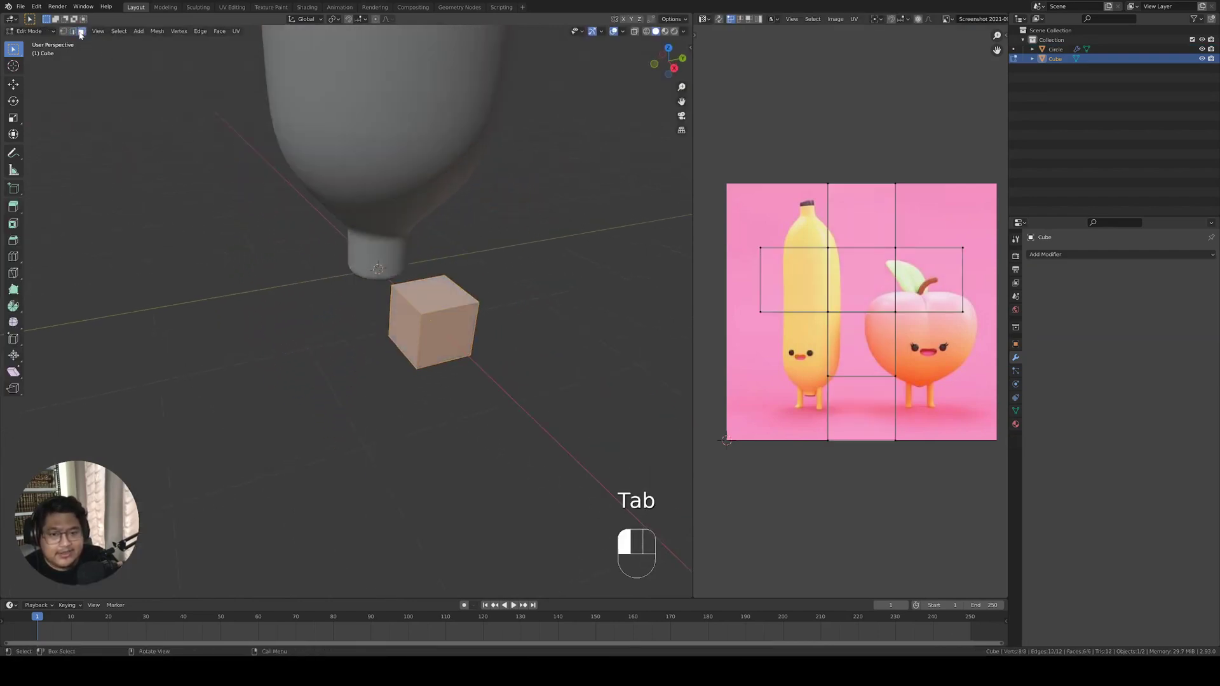
click(400, 336)
key(e)
click(356, 327)
click(416, 297)
key(e)
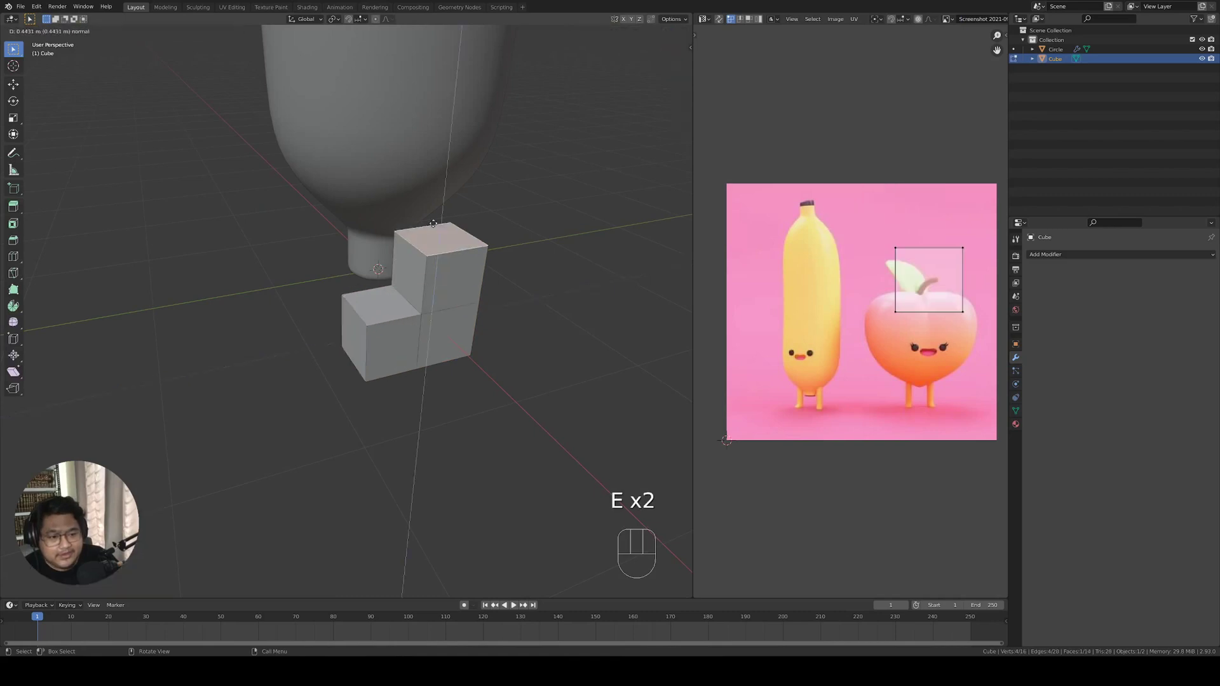
click(440, 113)
key(Tab)
Reposition the L-shaped leg beside the banana's base and scale it down.
scroll(417, 270, down, 2)
middle_drag(417, 269, 470, 272)
key(g)
click(508, 277)
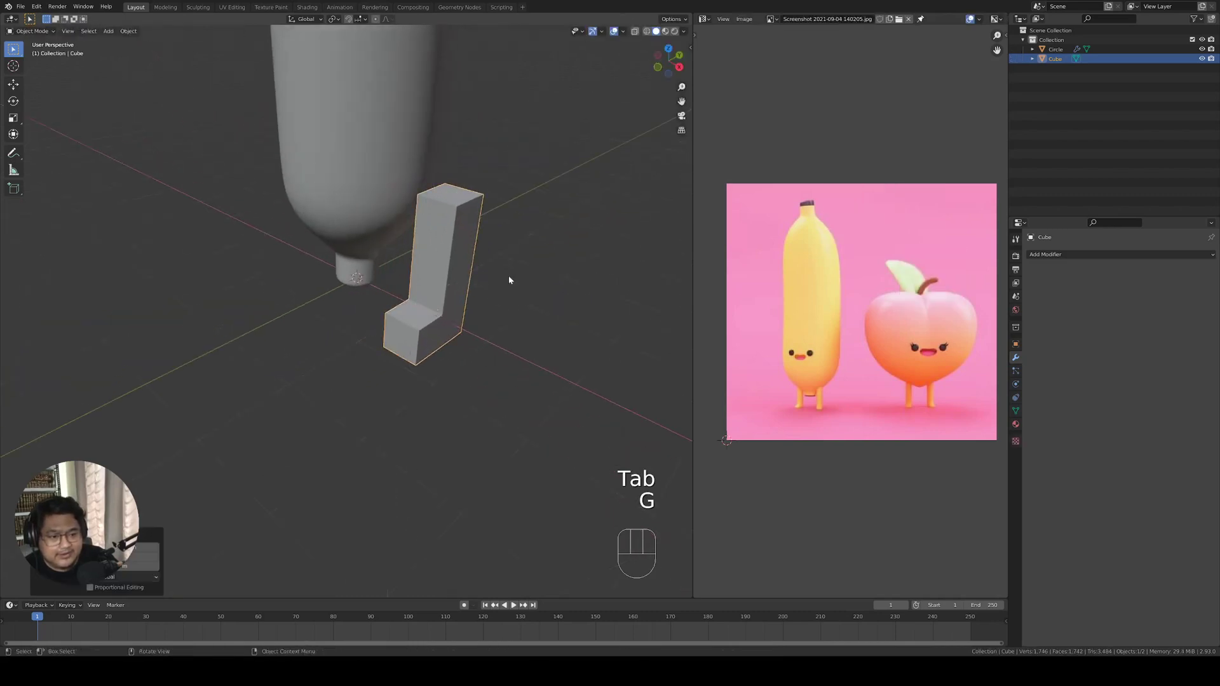
key(s)
click(487, 274)
Adjust the leg's height by moving its top face along Z, and reposition the foot's front face to adjust its length.
key(Tab)
key(g)
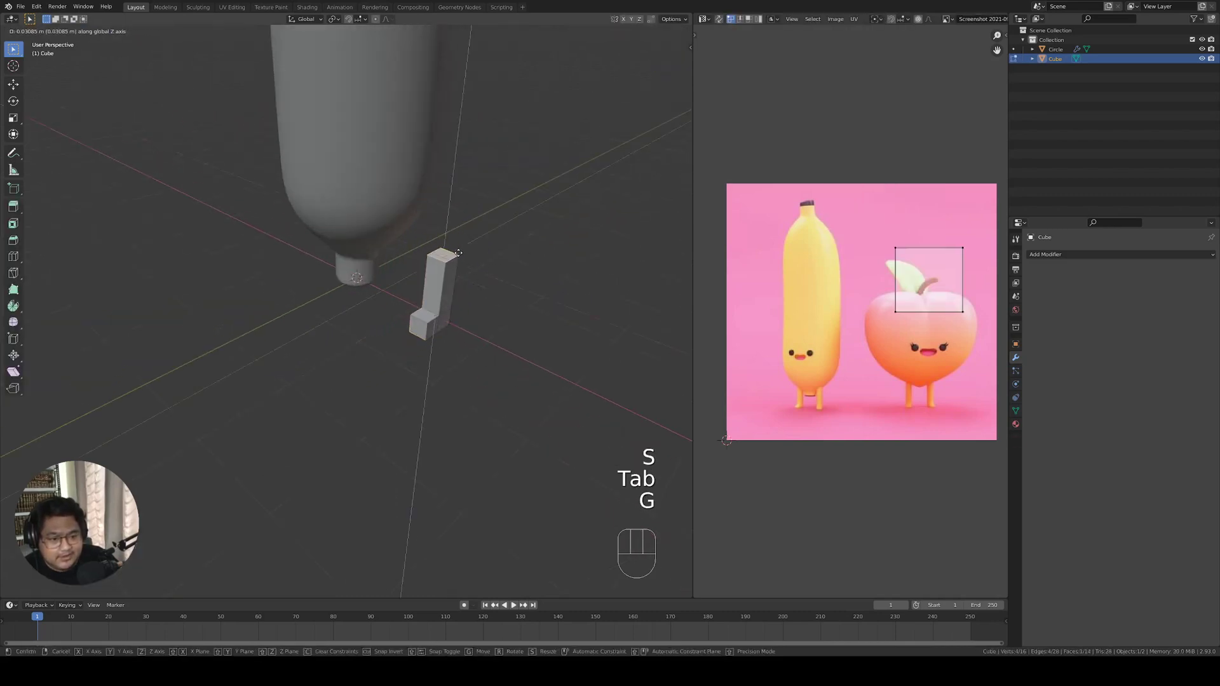
click(456, 258)
click(424, 328)
middle_drag(423, 328, 548, 296)
key(g)
click(360, 329)
key(Tab)
Add a Subdivision Surface modifier to the leg and set its viewport level to 2.
click(1056, 254)
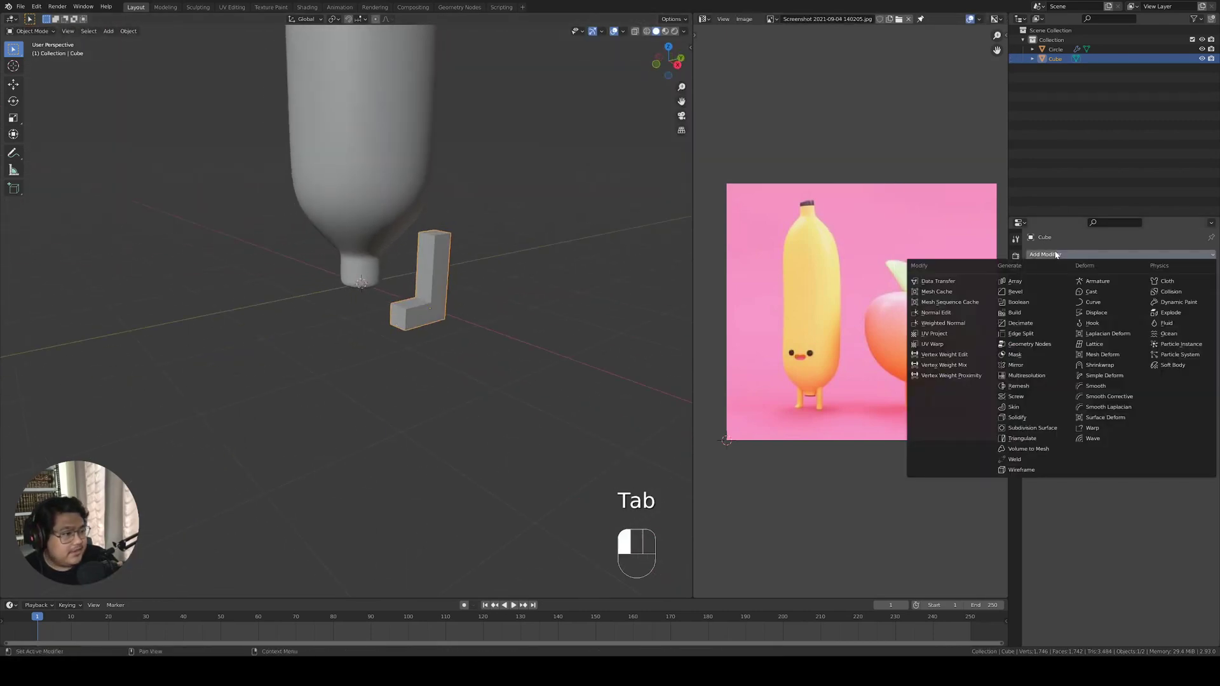
click(1032, 427)
middle_drag(532, 321, 553, 317)
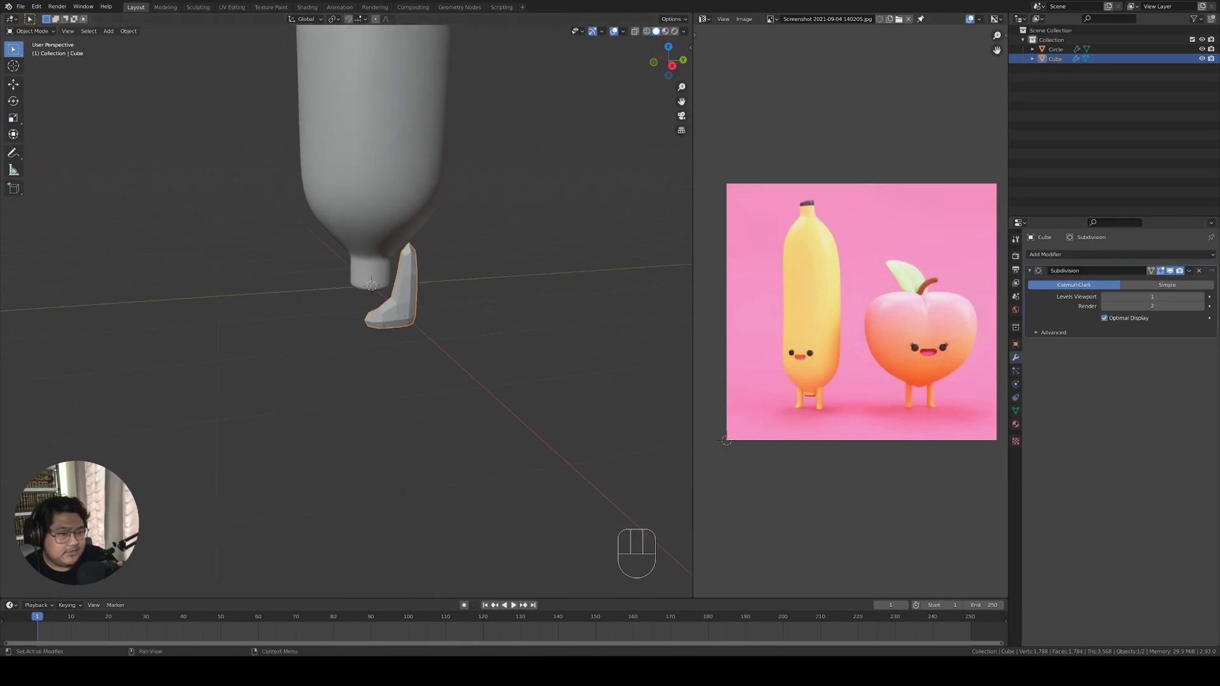
click(1104, 296)
scroll(482, 292, up, 5)
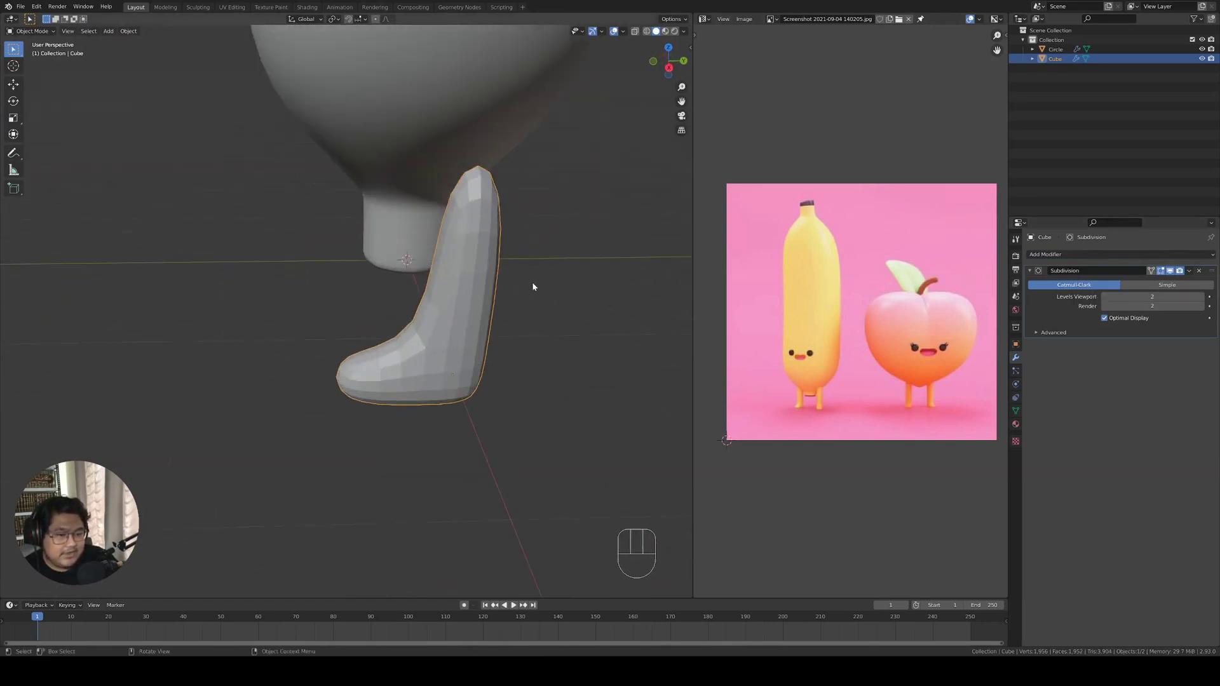
Add an edge loop around the leg and slide it up close to the top end in Edit Mode.
middle_drag(532, 281, 449, 332)
key(Tab)
scroll(446, 284, up, 2)
scroll(446, 283, down, 4)
middle_drag(366, 338, 395, 339)
middle_drag(454, 389, 479, 370)
shift+middle_drag(504, 325, 475, 358)
key(ctrl+r)
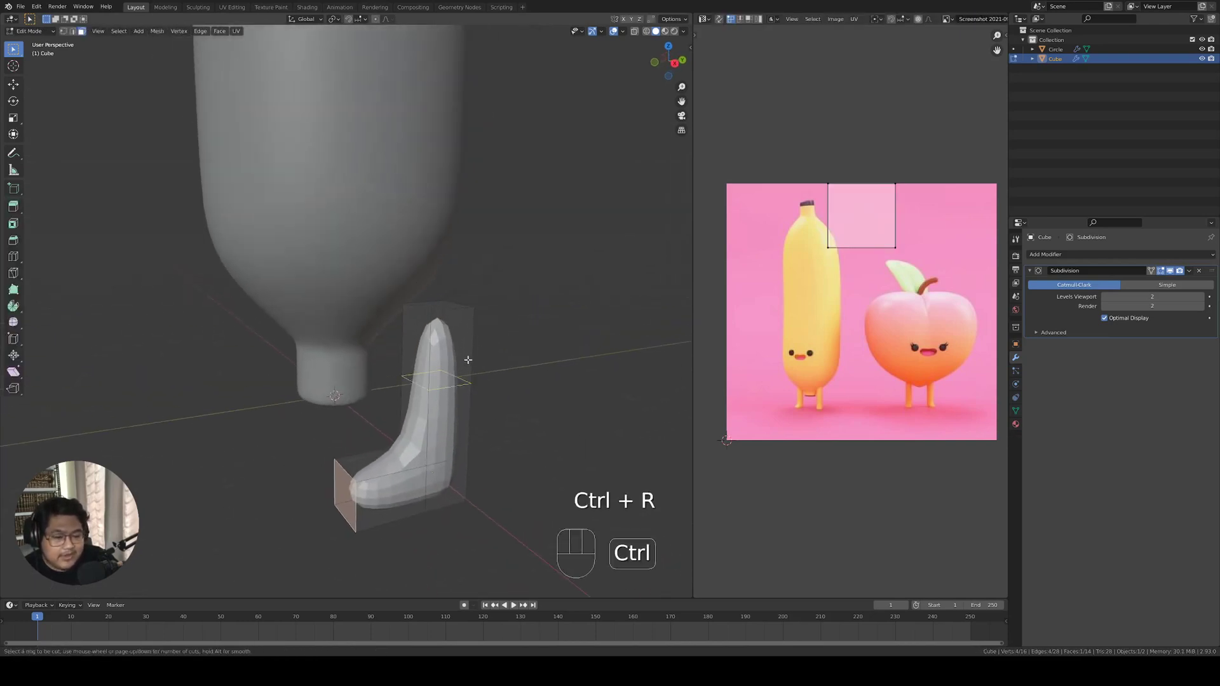
click(470, 339)
click(471, 309)
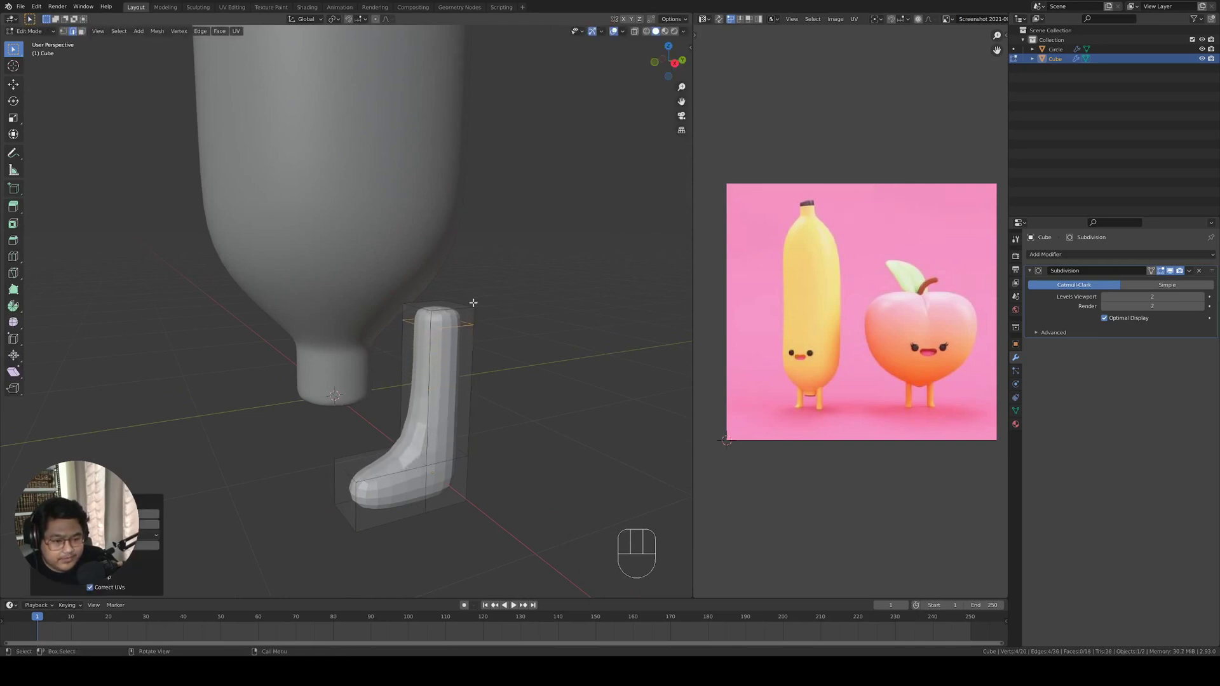
Add an edge loop around the leg just above the ankle and another around the foot, slid toward the sole.
key(ctrl+r)
click(468, 407)
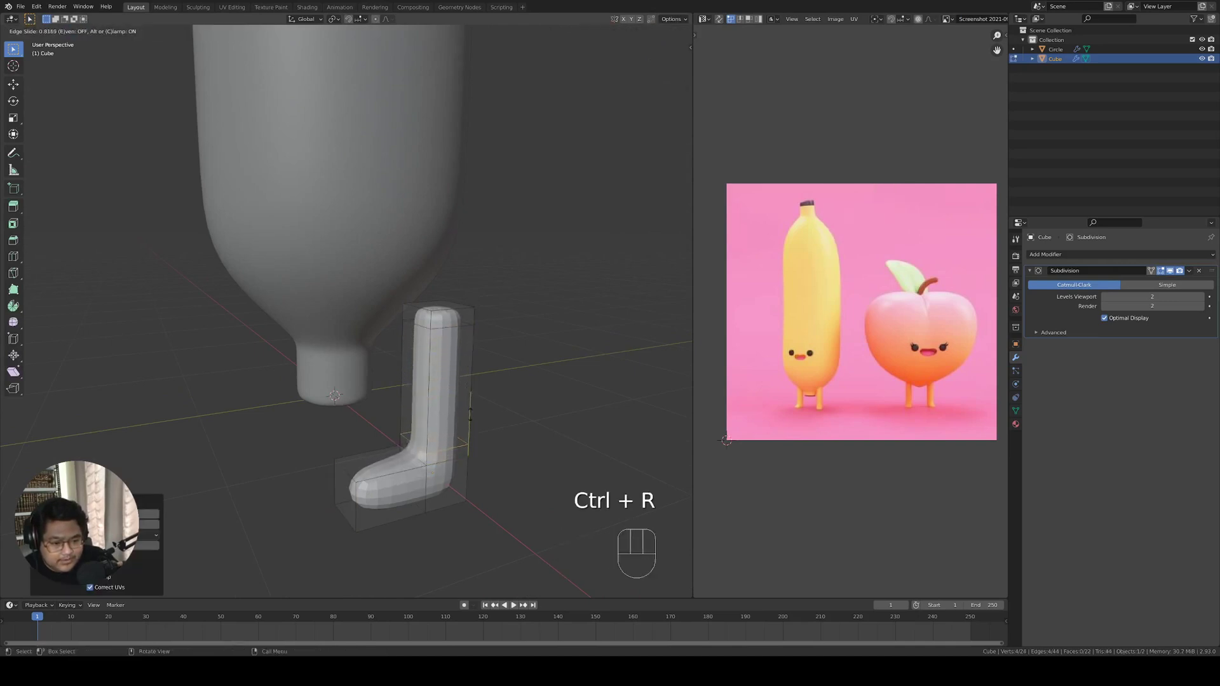
click(470, 414)
scroll(471, 413, down, 3)
middle_drag(471, 414, 521, 409)
shift+middle_drag(245, 435, 331, 381)
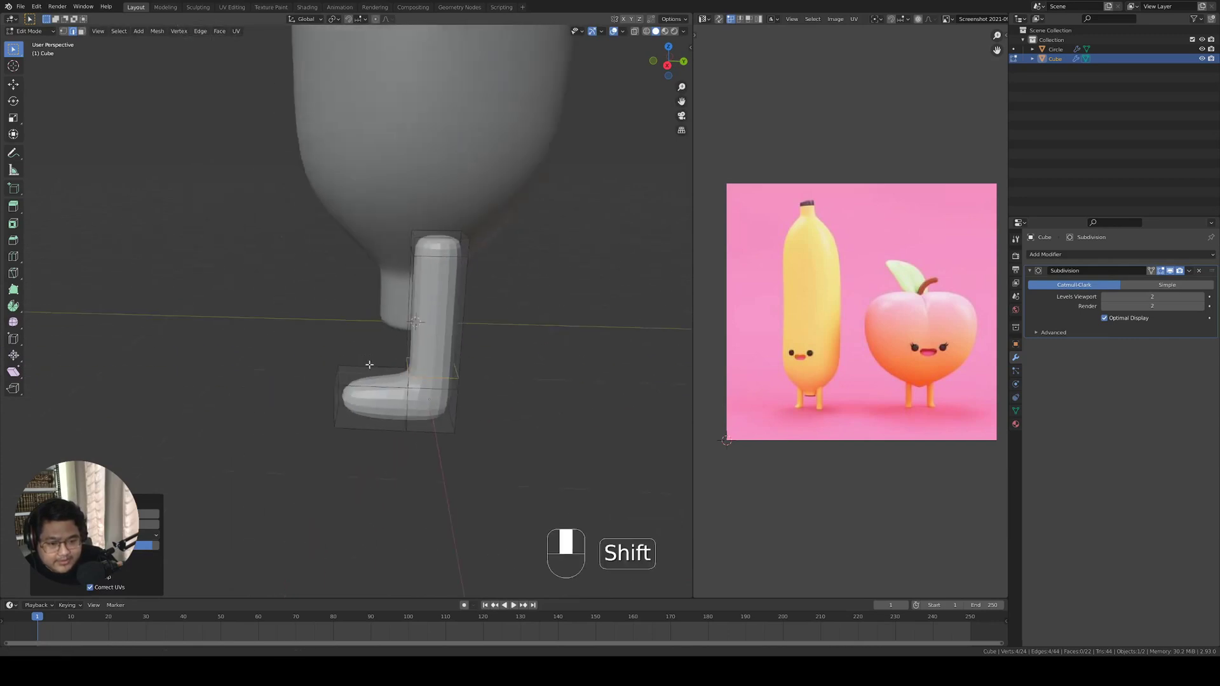
scroll(331, 381, up, 4)
key(ctrl+r)
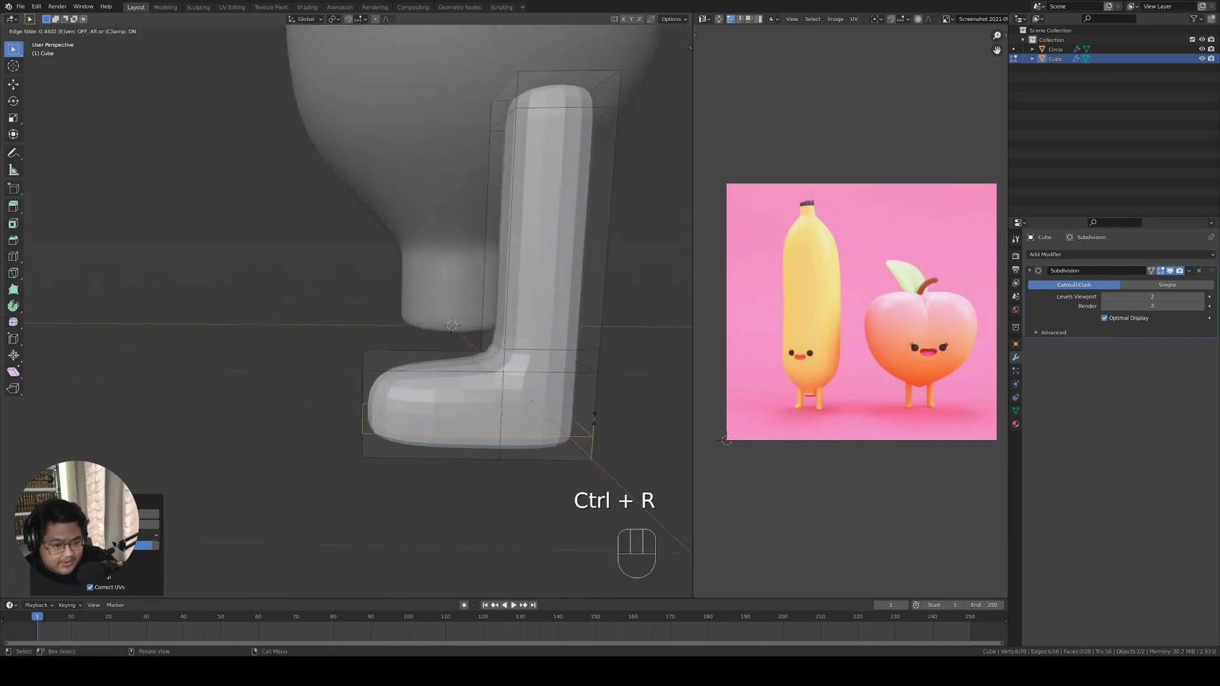
Return to Object Mode and apply Shade Smooth to the leg.
key(Tab)
scroll(420, 375, down, 3)
middle_drag(381, 356, 502, 315)
right_click(483, 318)
click(482, 317)
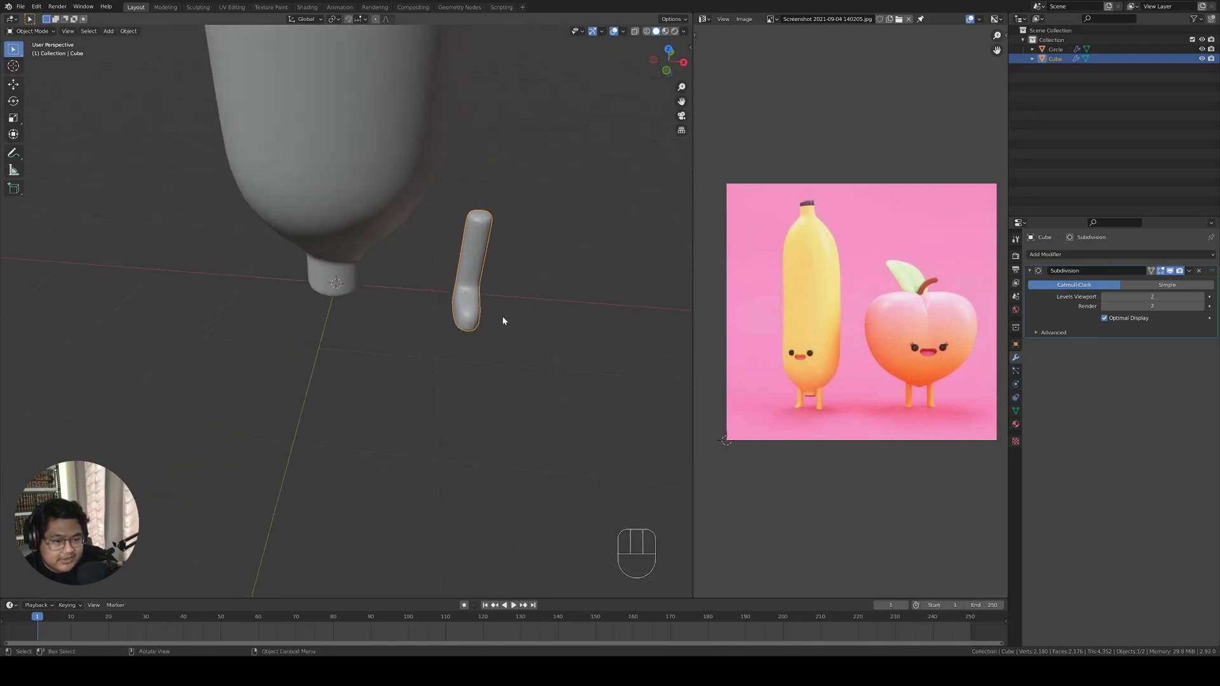
Move the leg along X toward the banana's bottom tip, then lower it slightly in front view.
key(g)
key(x)
click(409, 320)
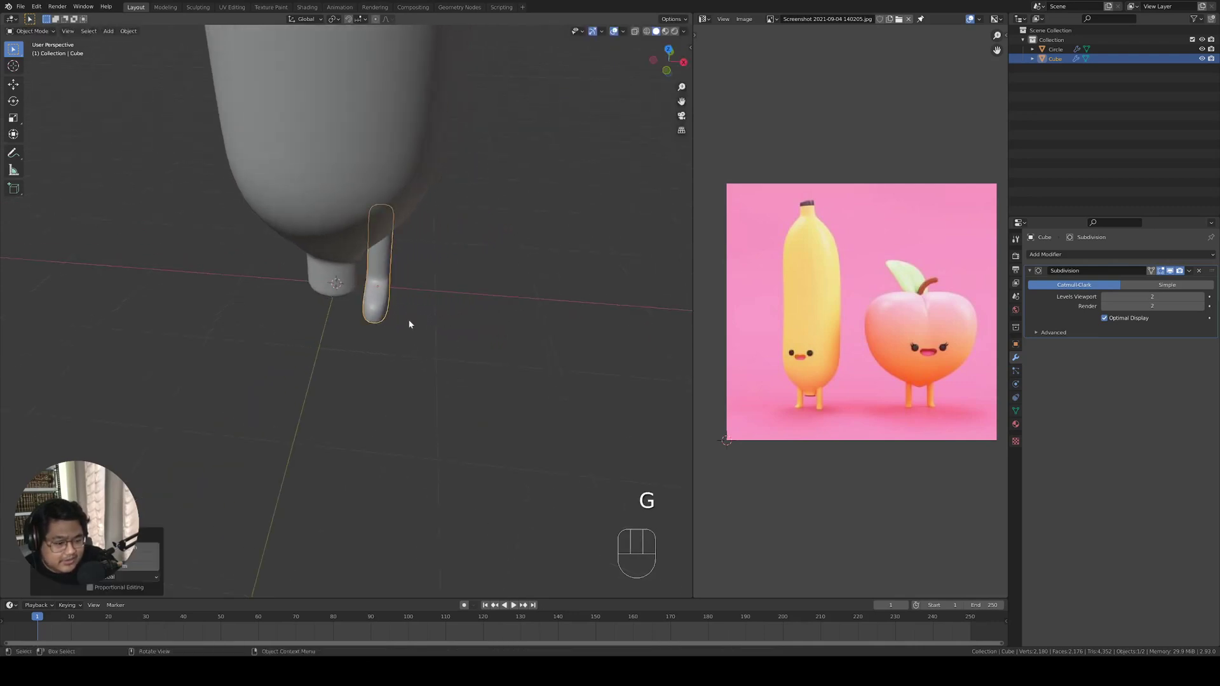
key(KP_1)
key(g)
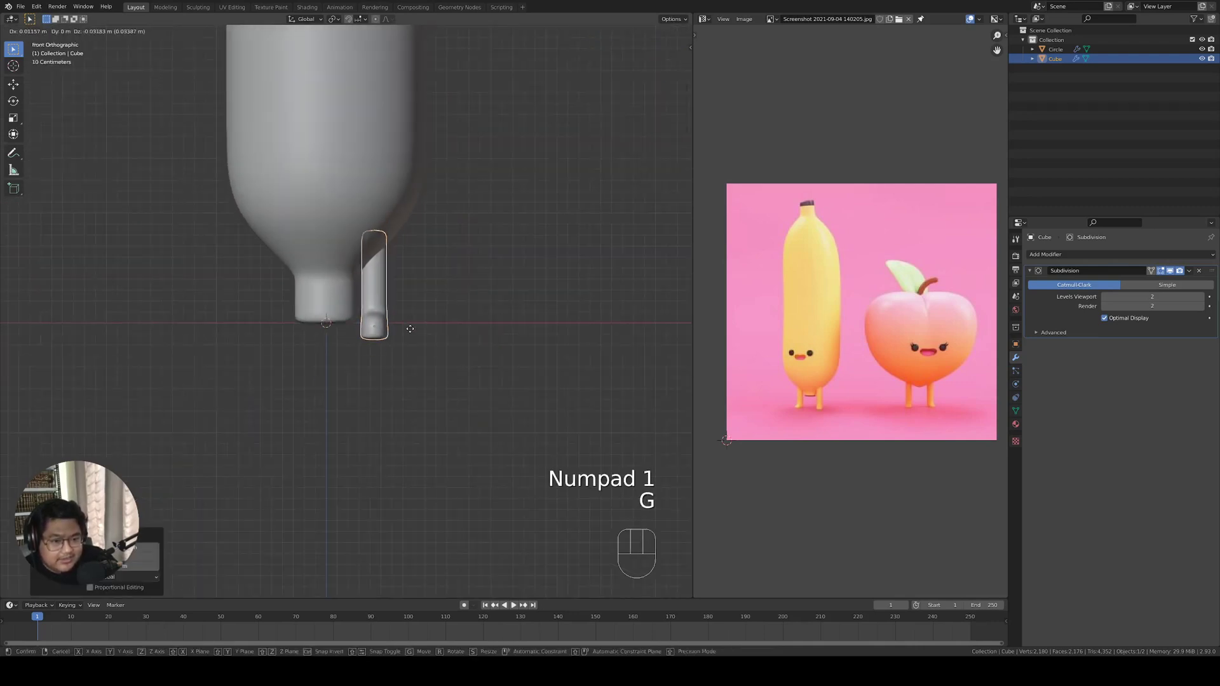
click(411, 333)
Lengthen the leg by moving the foot's vertices down about 0.28 m along Z in Edit Mode, selecting them in wireframe.
key(Tab)
key(z)
click(359, 311)
drag(454, 291, 343, 374)
key(z)
click(479, 312)
key(g)
key(z)
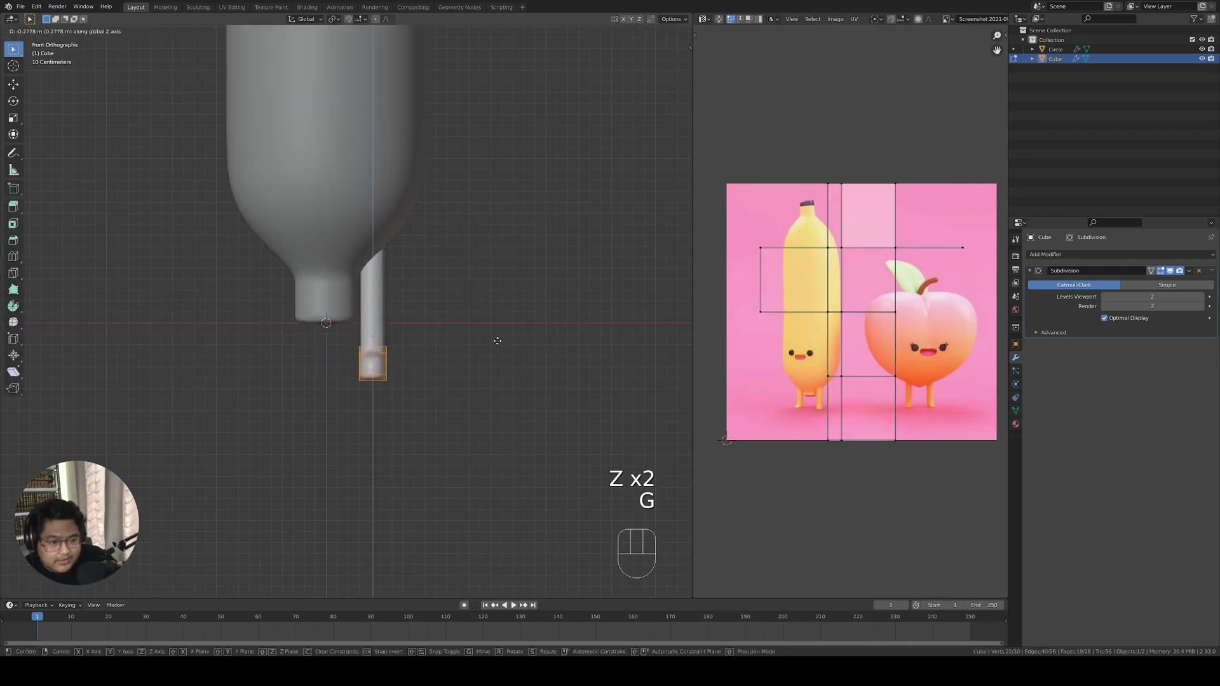
click(497, 340)
key(Tab)
Duplicate the leg and place the copy on the opposite side of the banana's bottom tip.
shift+middle_drag(460, 336, 454, 376)
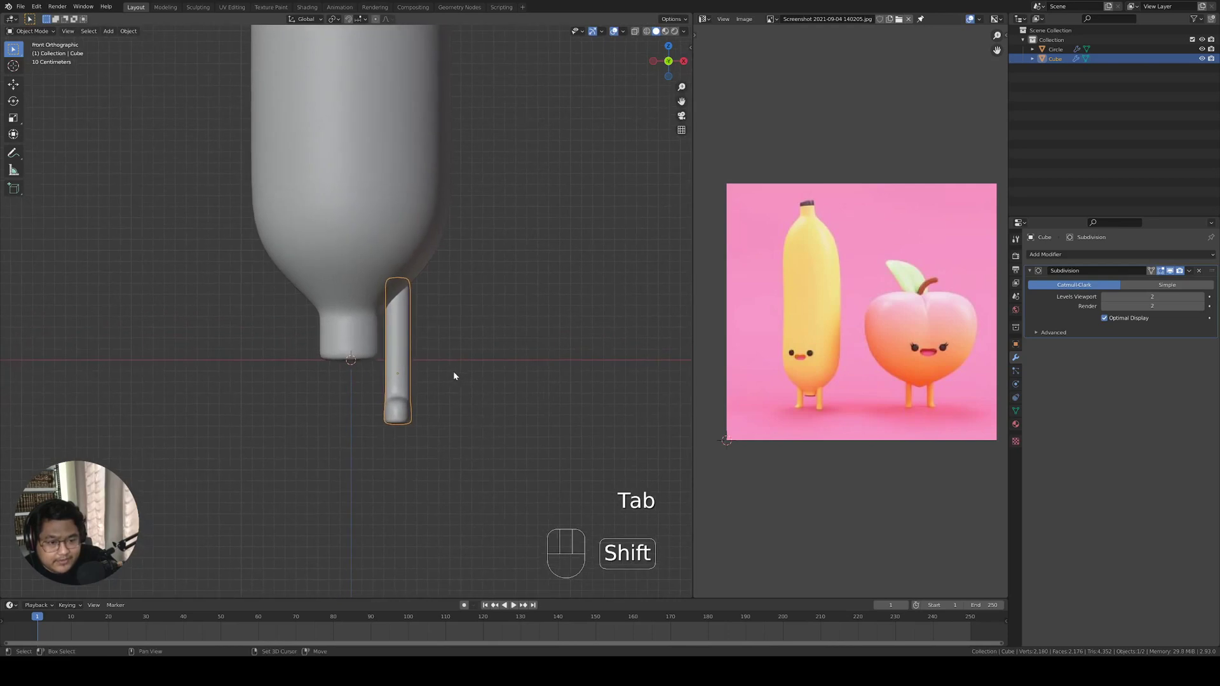
key(shift+d)
click(357, 383)
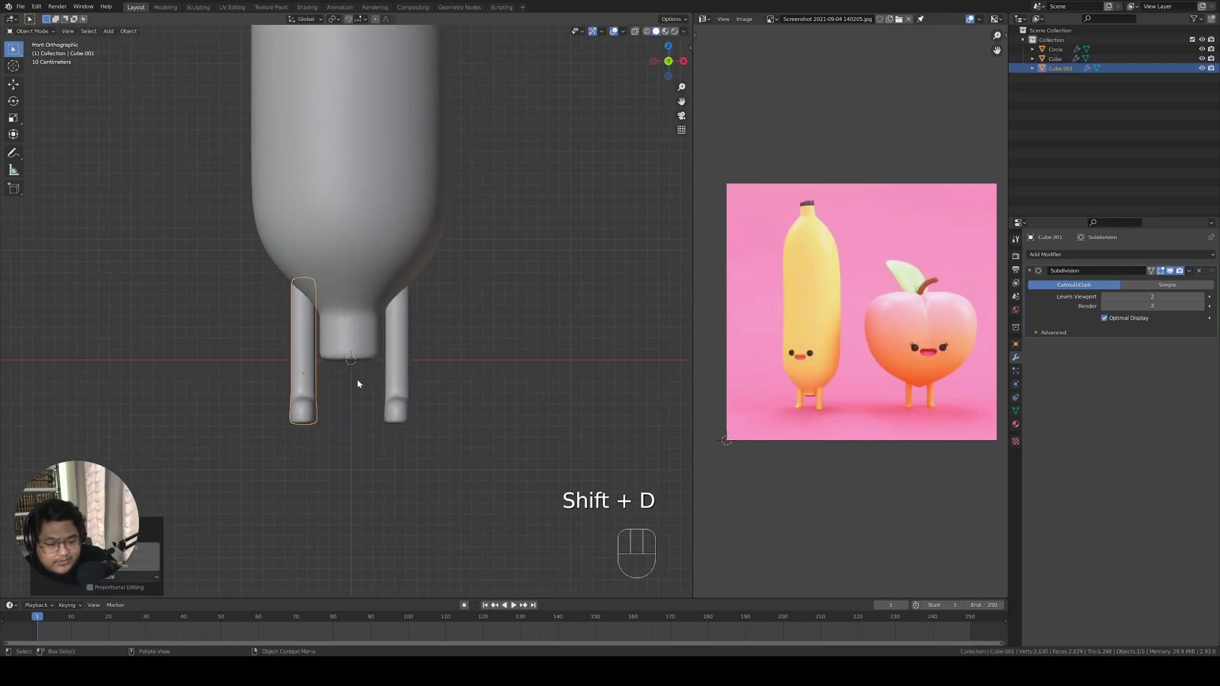
Rotate each leg slightly in wireframe top view so the two feet point outward.
scroll(353, 418, down, 2)
key(KP_7)
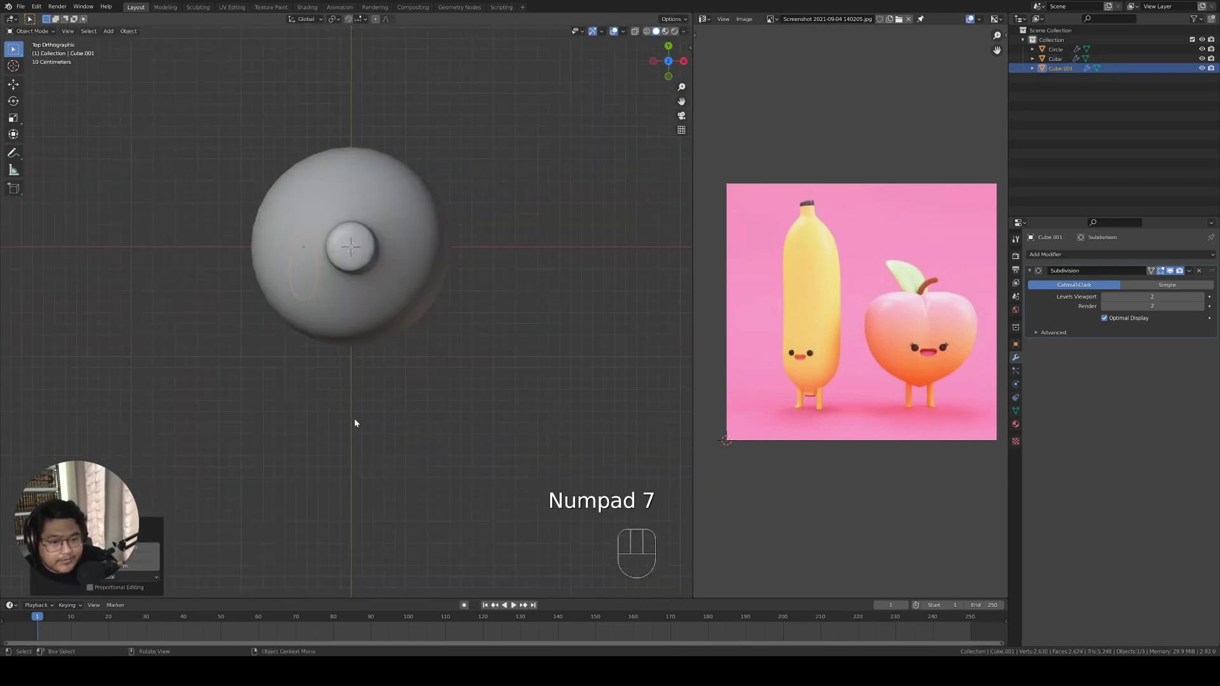
key(z)
click(292, 417)
shift+middle_drag(371, 322, 372, 391)
key(r)
click(411, 341)
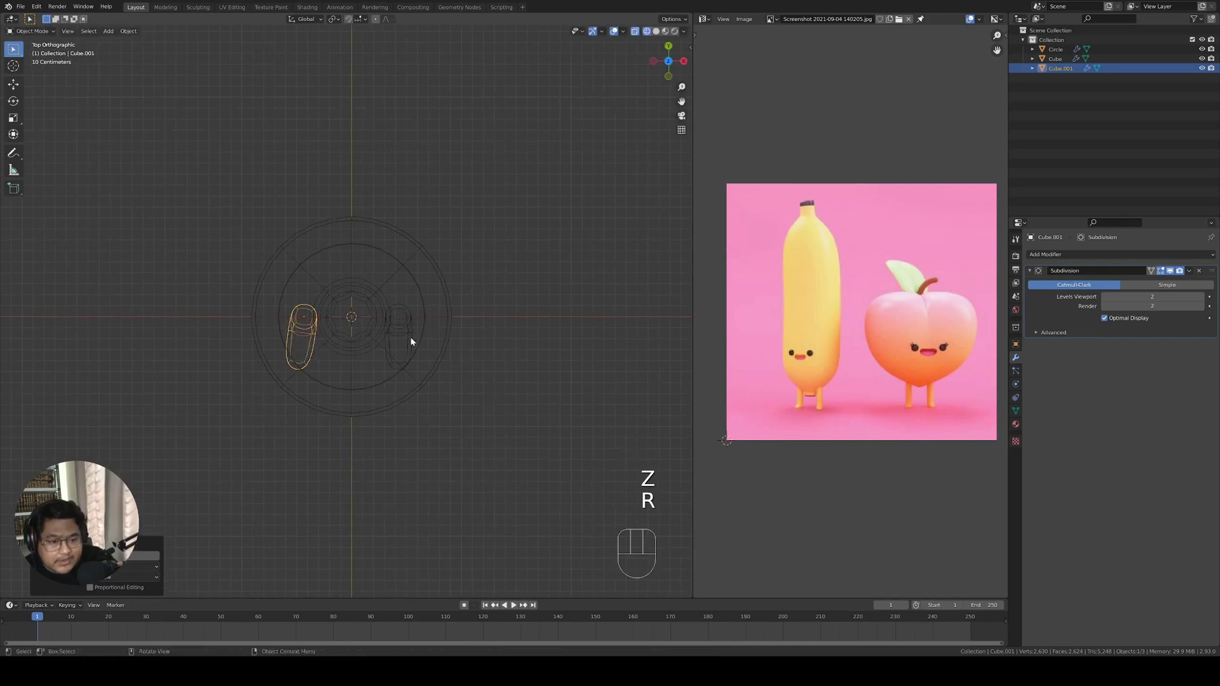
click(411, 342)
key(r)
click(436, 309)
scroll(419, 380, down, 1)
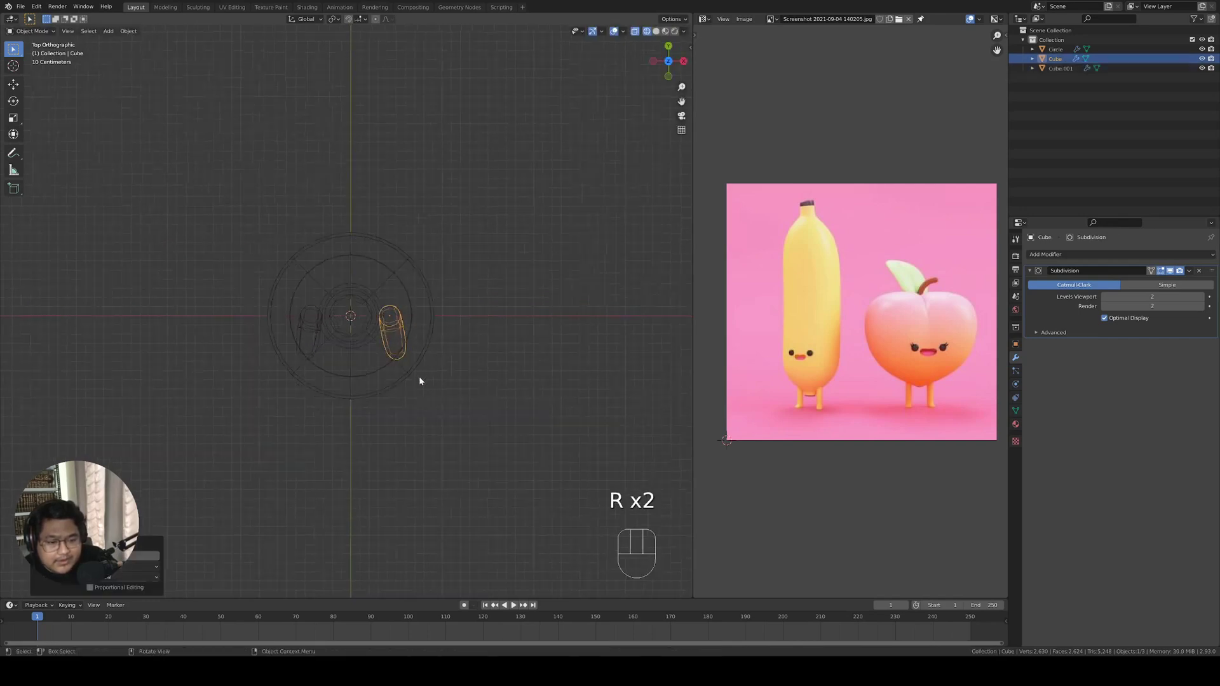
Return to solid shading, deselect everything and check both legs in front view.
middle_drag(419, 381, 403, 298)
key(z)
scroll(446, 305, down, 2)
key(alt+a)
mouse_move(326, 352)
middle_down()
mouse_move(443, 356)
mouse_move(457, 337)
mouse_move(363, 333)
middle_up()
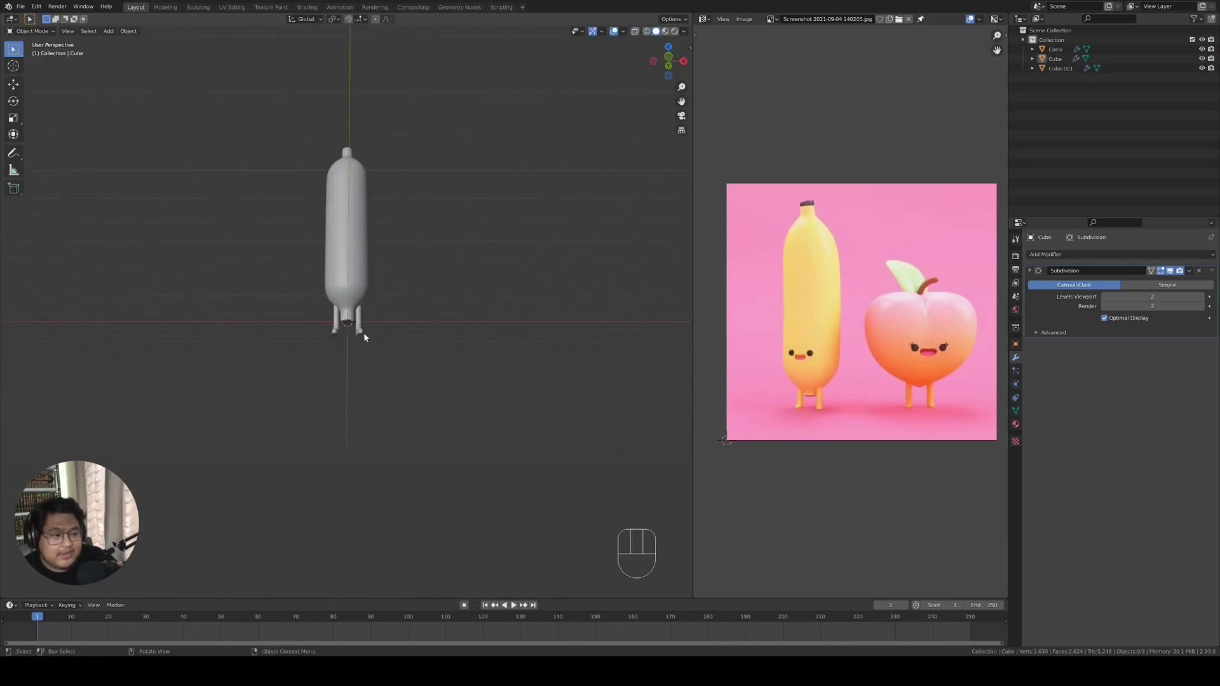
key(KP_1)
scroll(406, 186, up, 5)
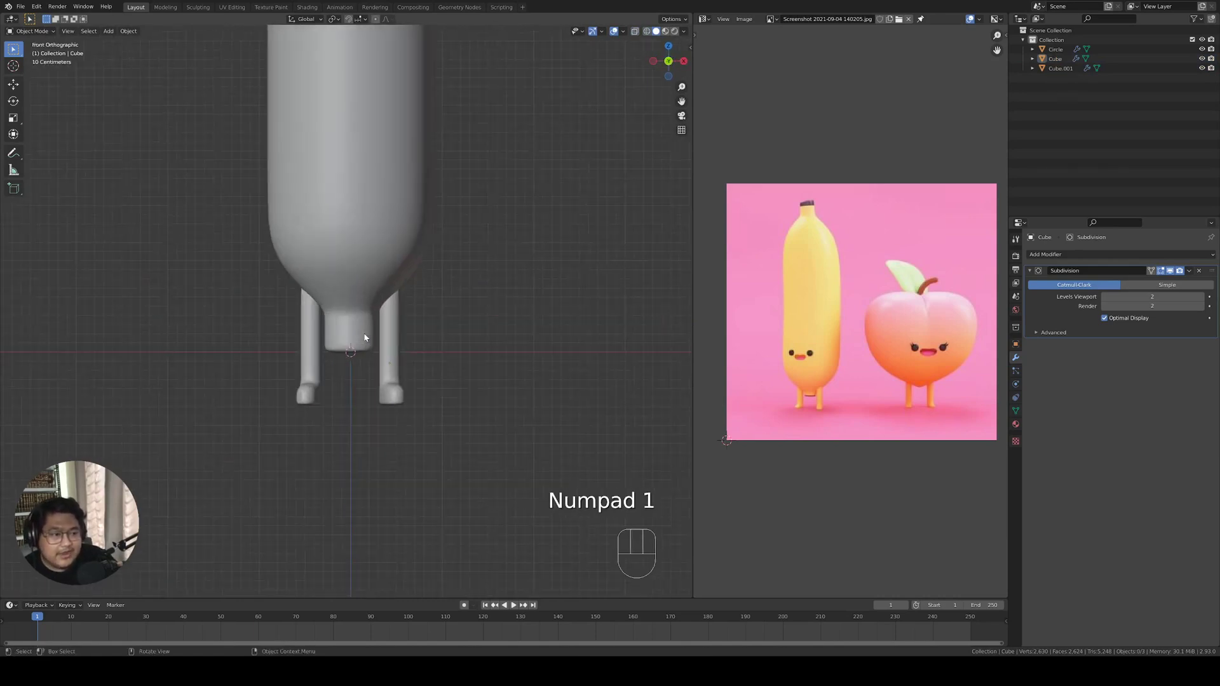
Add a UV sphere and scale it down to roughly the width of the banana's bottom tip.
click(405, 188)
scroll(405, 187, up, 2)
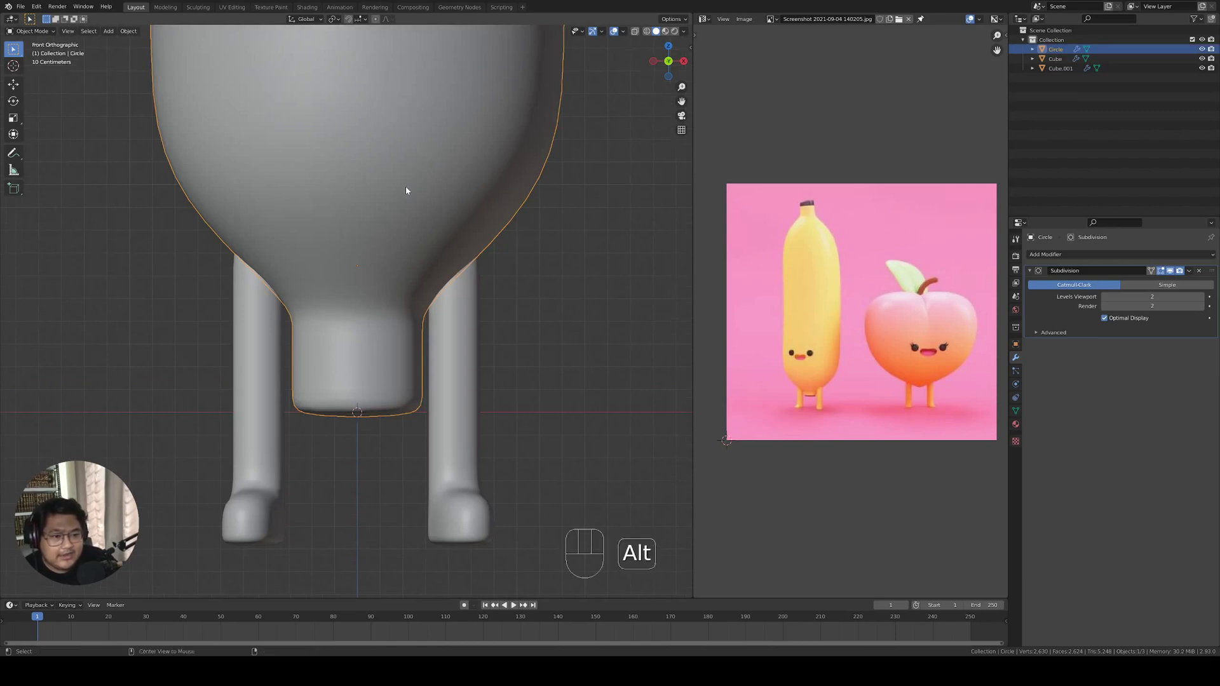
key(a)
shift+middle_drag(451, 122, 454, 275)
key(shift+a)
mouse_move(455, 275)
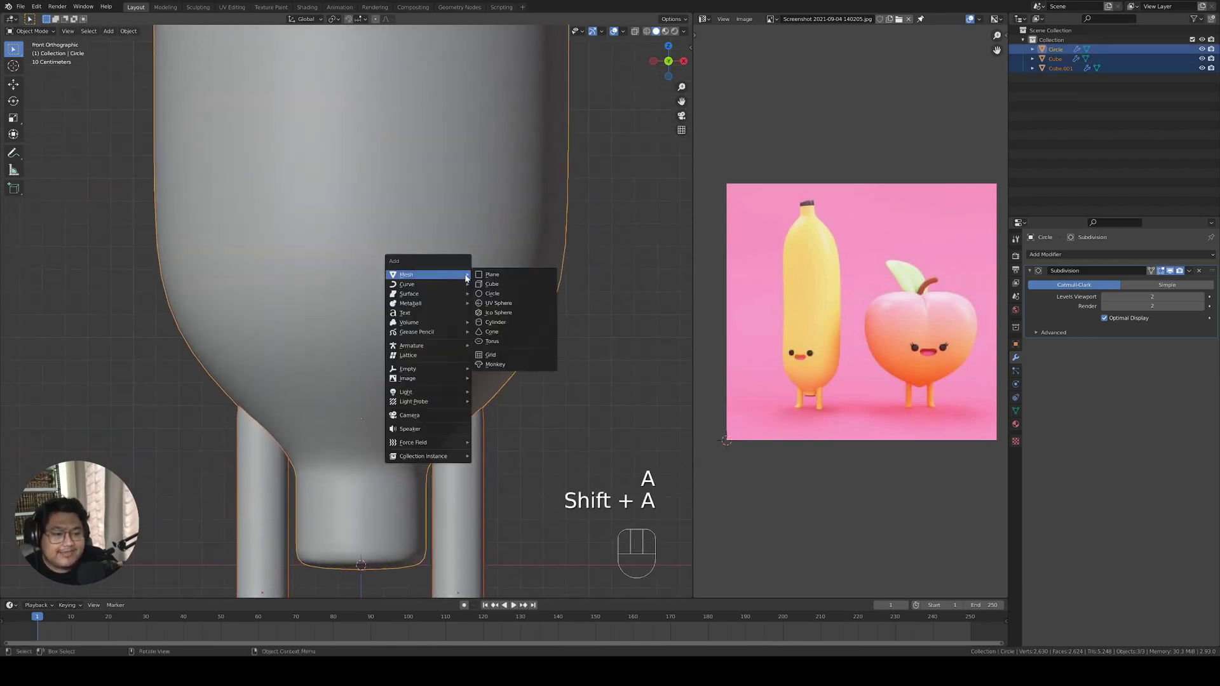
click(508, 304)
scroll(524, 242, down, 5)
key(s)
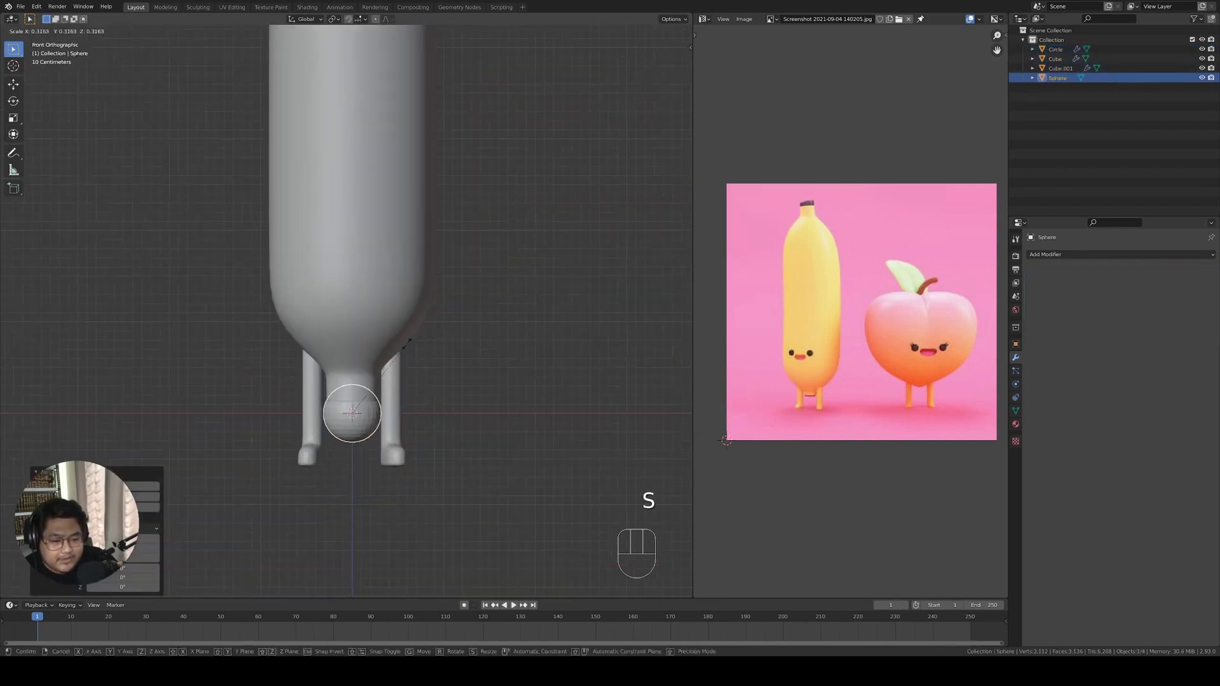
click(394, 354)
Flatten the sphere along Z into a thin disc and move it out beside the legs.
key(s)
key(z)
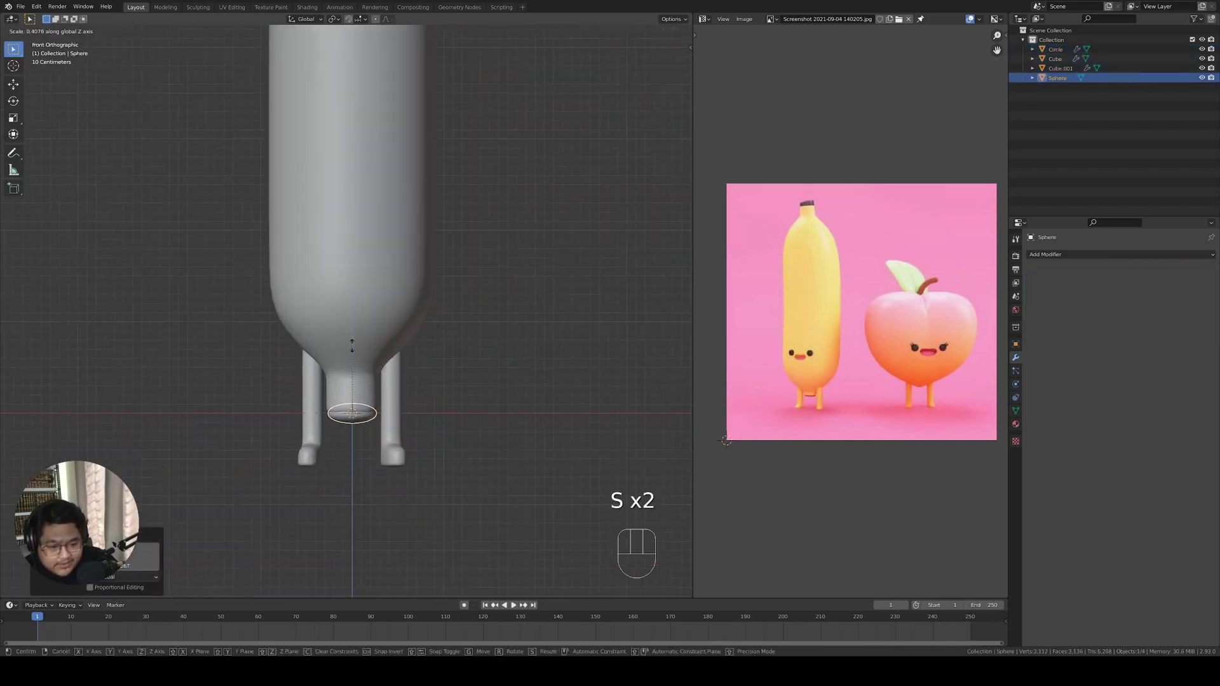
click(352, 346)
key(g)
click(445, 297)
Rotate the flattened sphere upright so its broad round side faces the front.
key(r)
key(x)
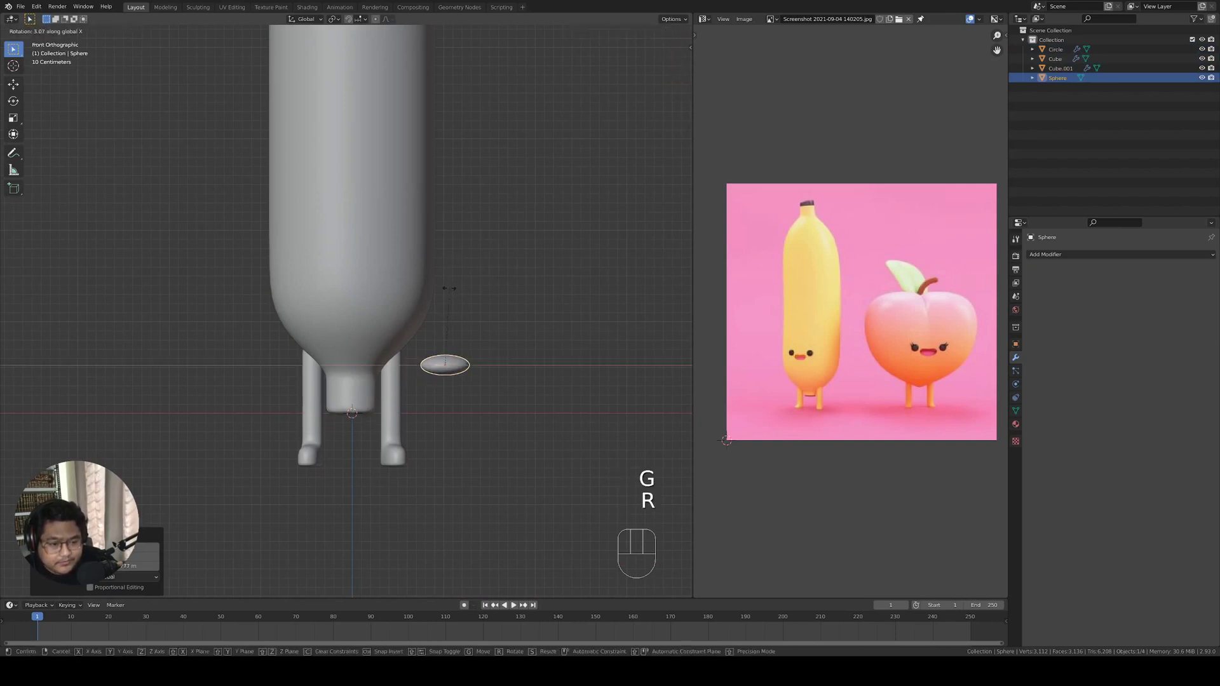
click(449, 287)
middle_drag(476, 294, 434, 344)
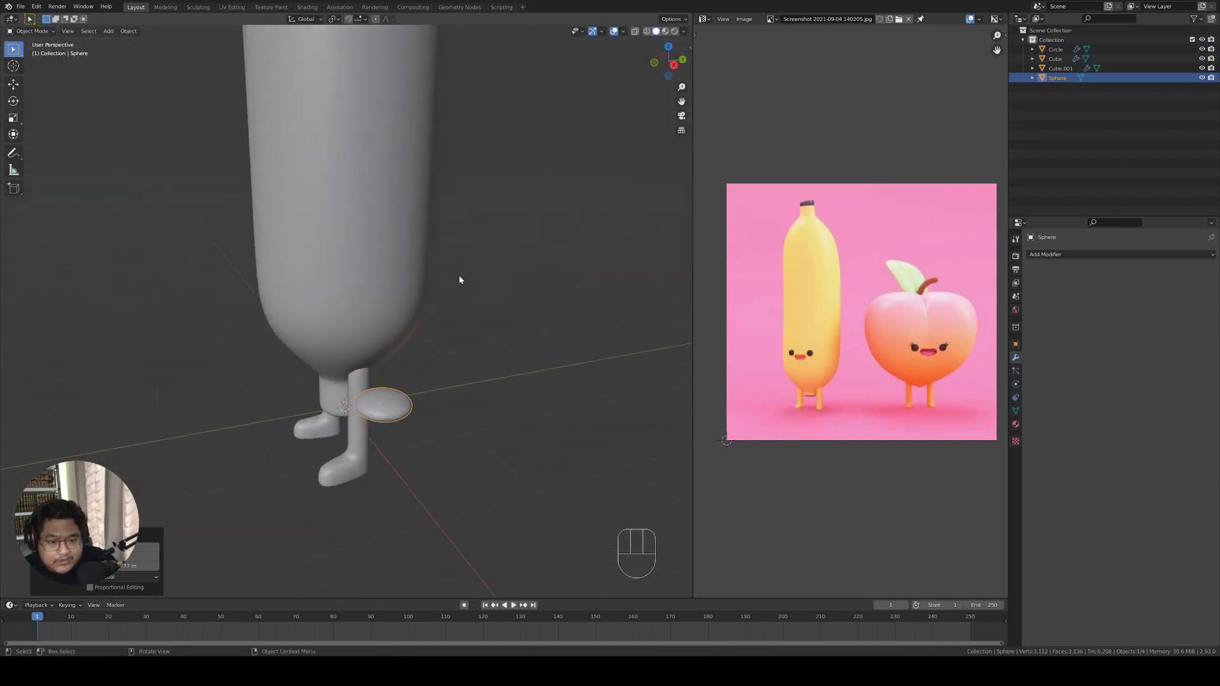
key(r)
click(280, 344)
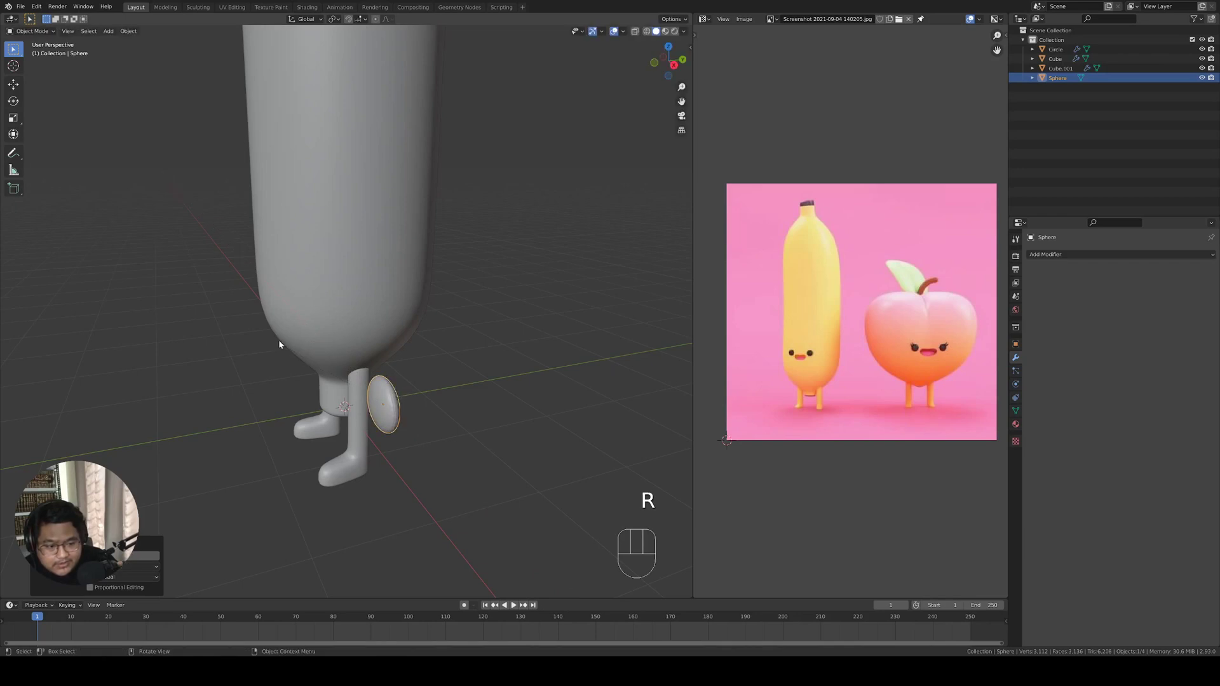
middle_drag(279, 344, 411, 324)
Add a Subdivision Surface modifier to the flattened sphere and shade it smooth.
click(1091, 254)
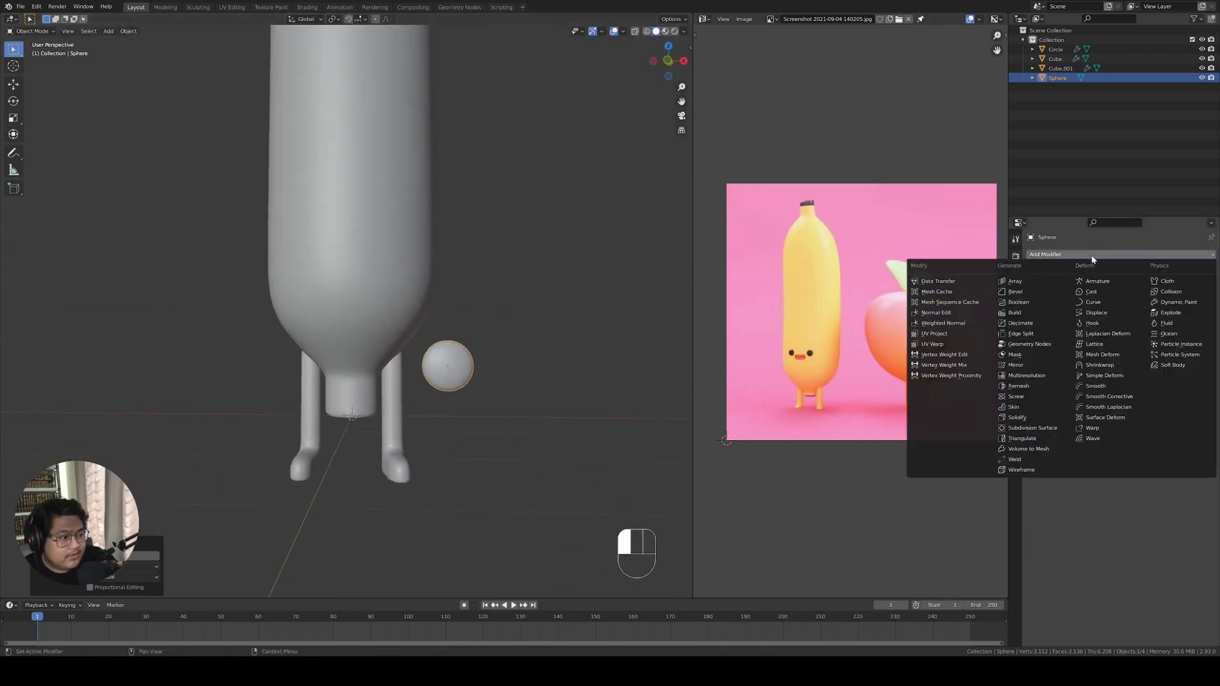
click(1032, 428)
scroll(511, 401, up, 1)
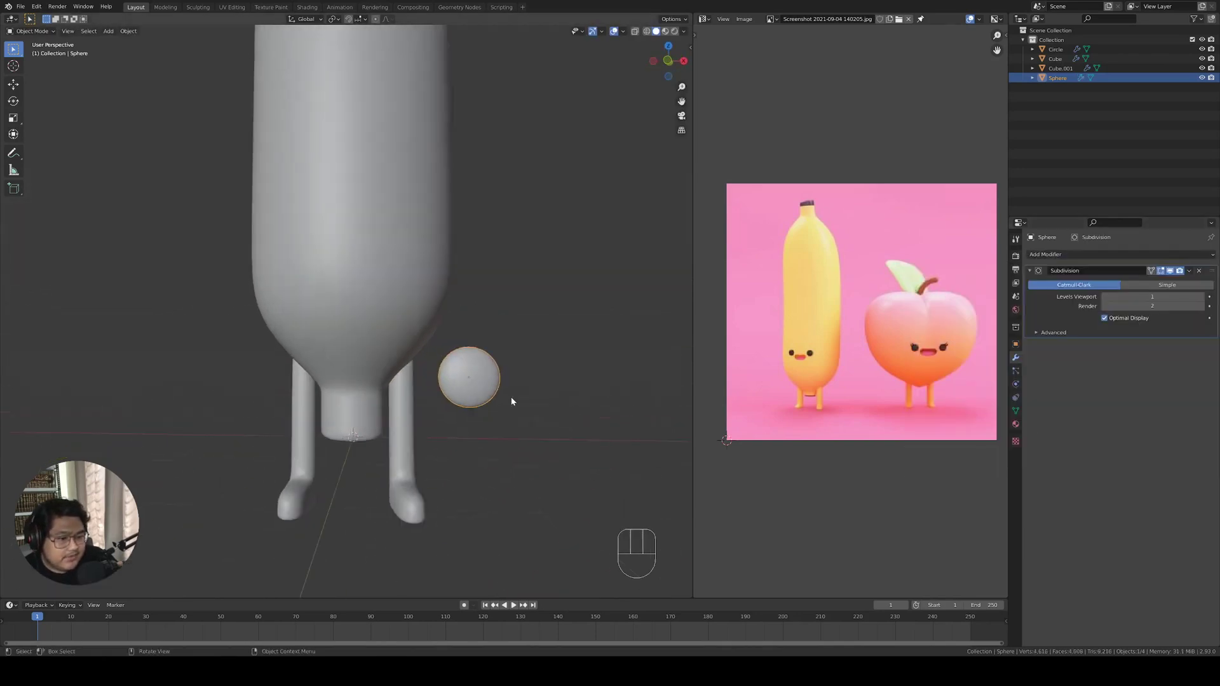
right_click(508, 401)
Move the flattened sphere onto the banana's lower front in front view and shrink it to eye size.
key(KP_1)
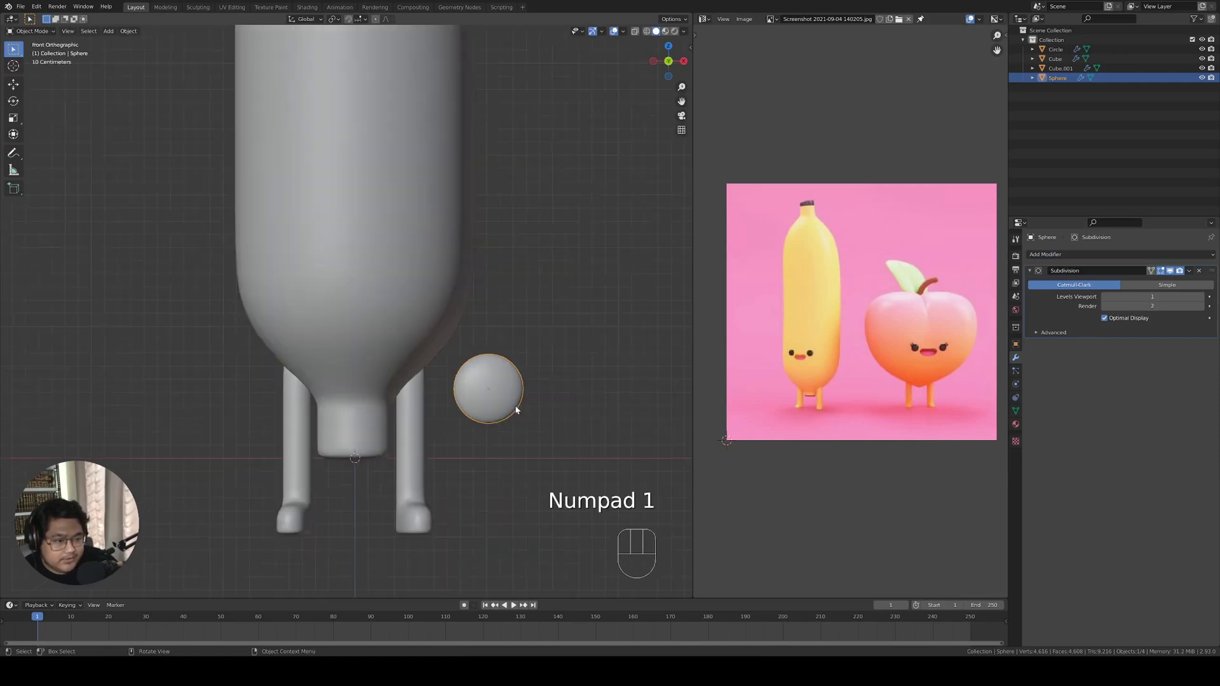
key(g)
click(426, 285)
key(s)
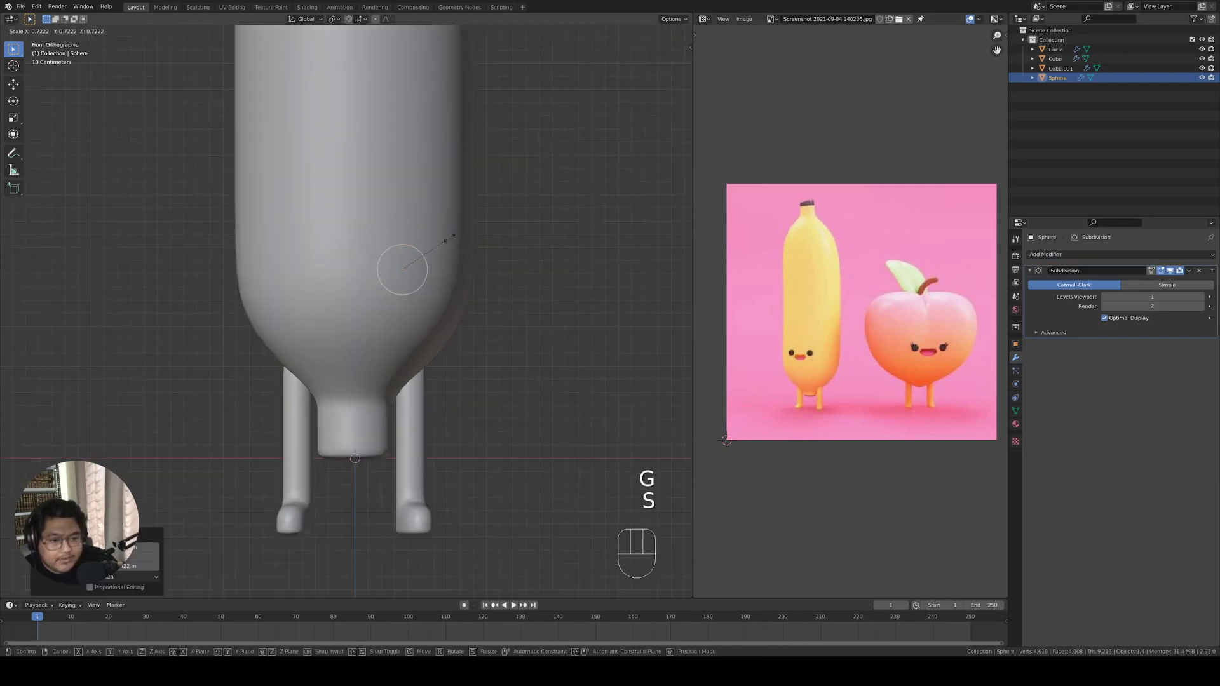
click(416, 255)
key(g)
click(447, 267)
Fine-tune the eye's size and raise it slightly on the banana's face area.
key(s)
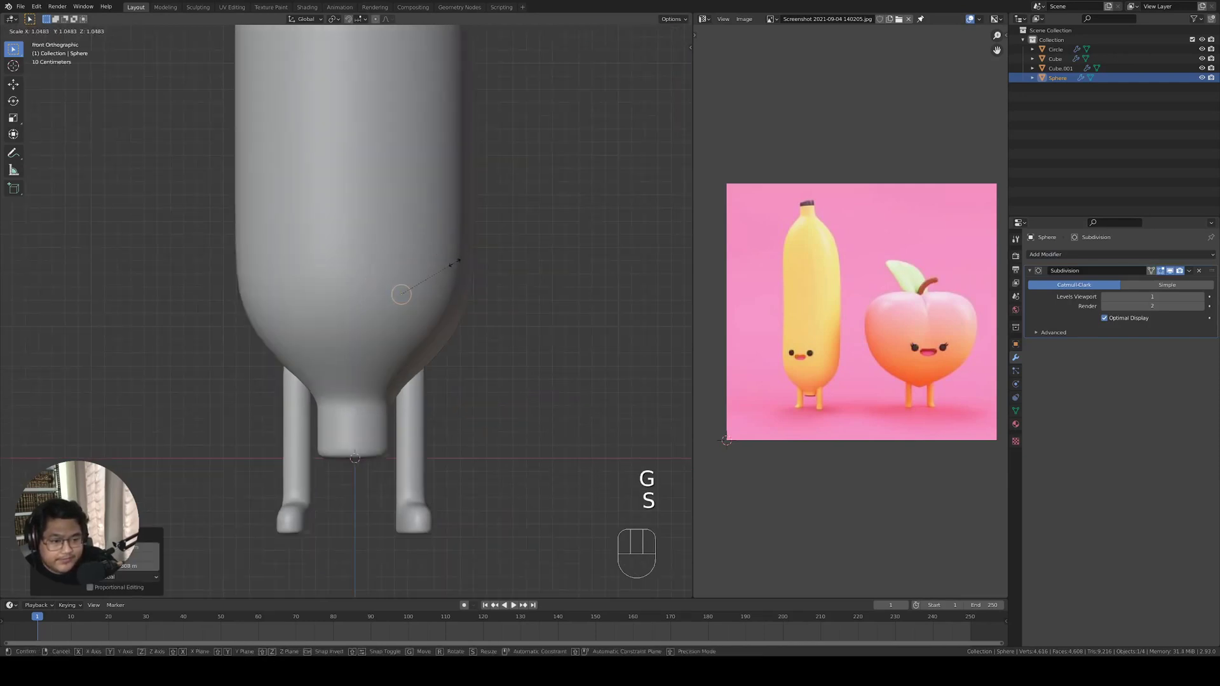
click(462, 258)
key(g)
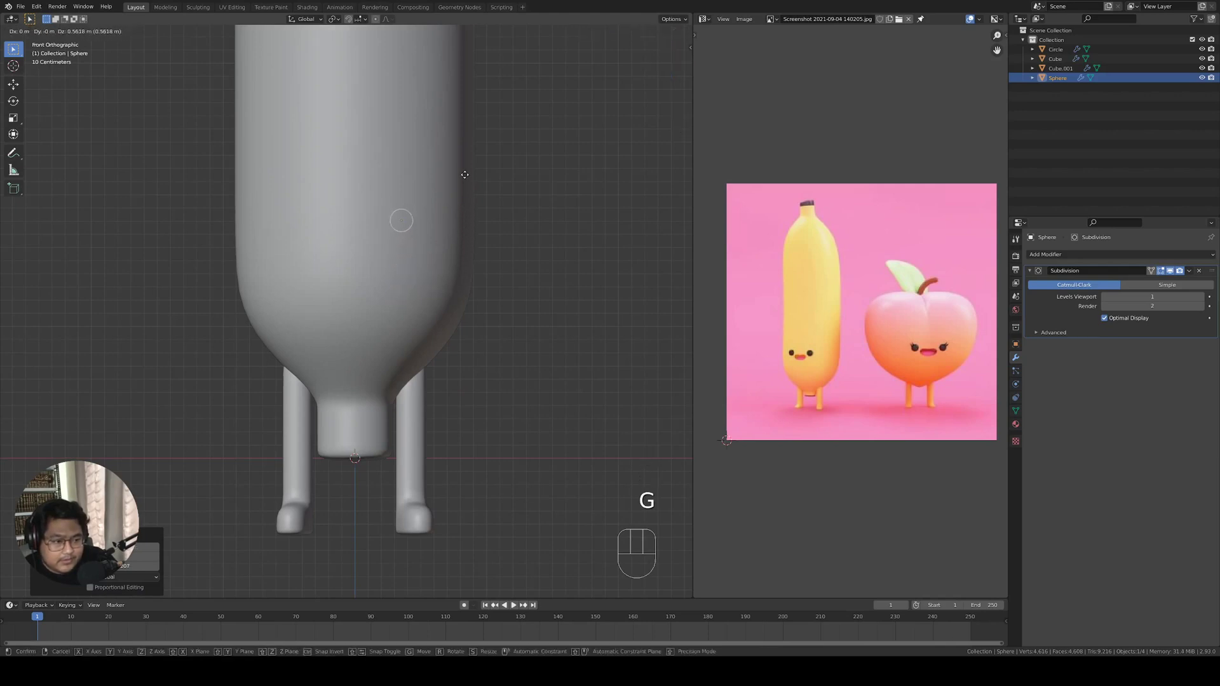
click(466, 208)
key(s)
click(479, 217)
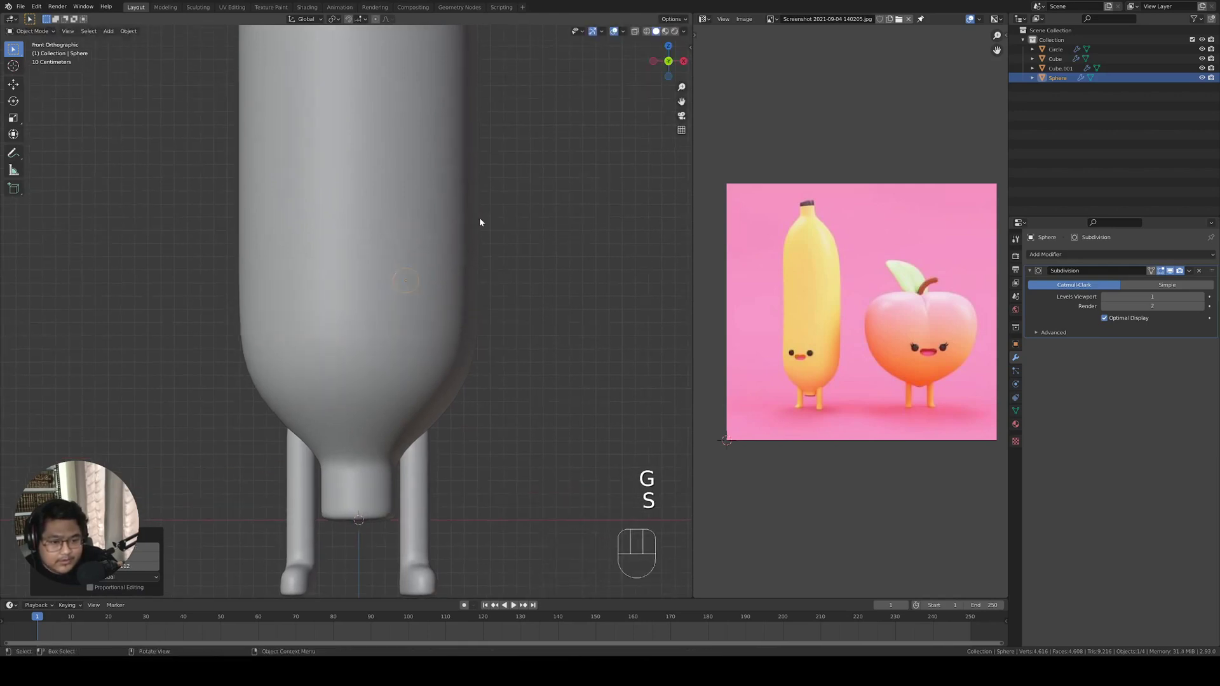
Move the eye along Y until it sits on the banana's front surface.
middle_drag(479, 221, 408, 272)
key(g)
key(y)
click(272, 335)
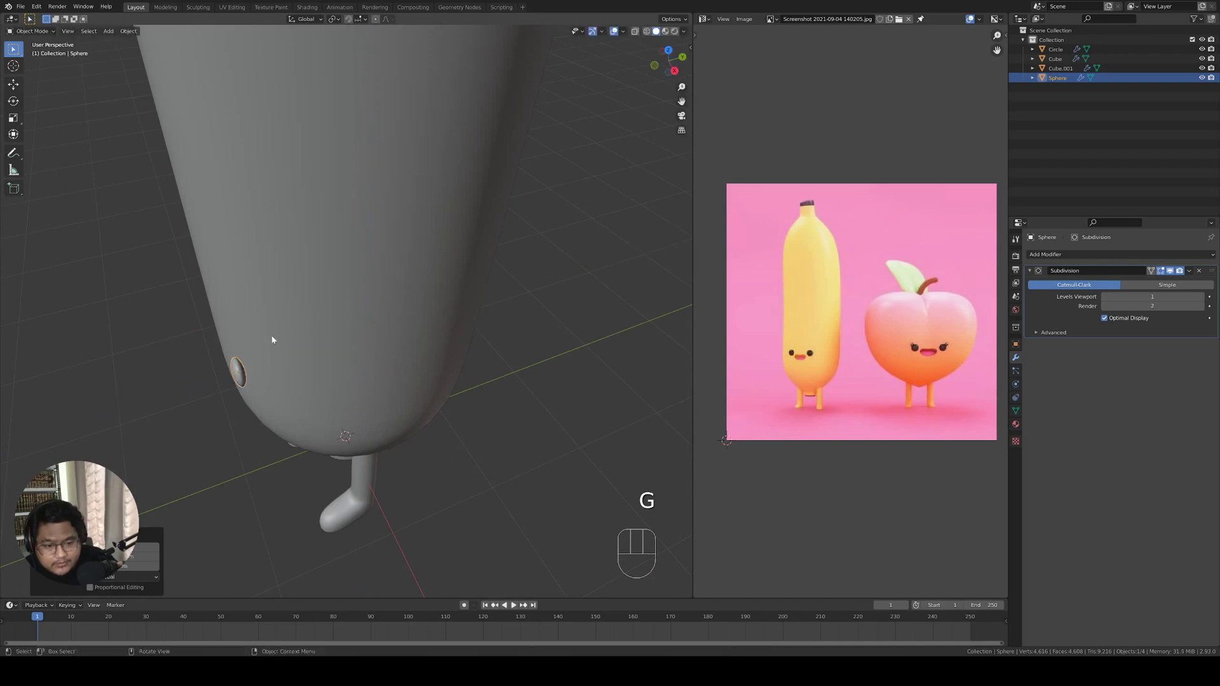
Rotate the eye in top view to follow the curve of the banana's surface.
key(KP_7)
key(KP_Decimal)
key(r)
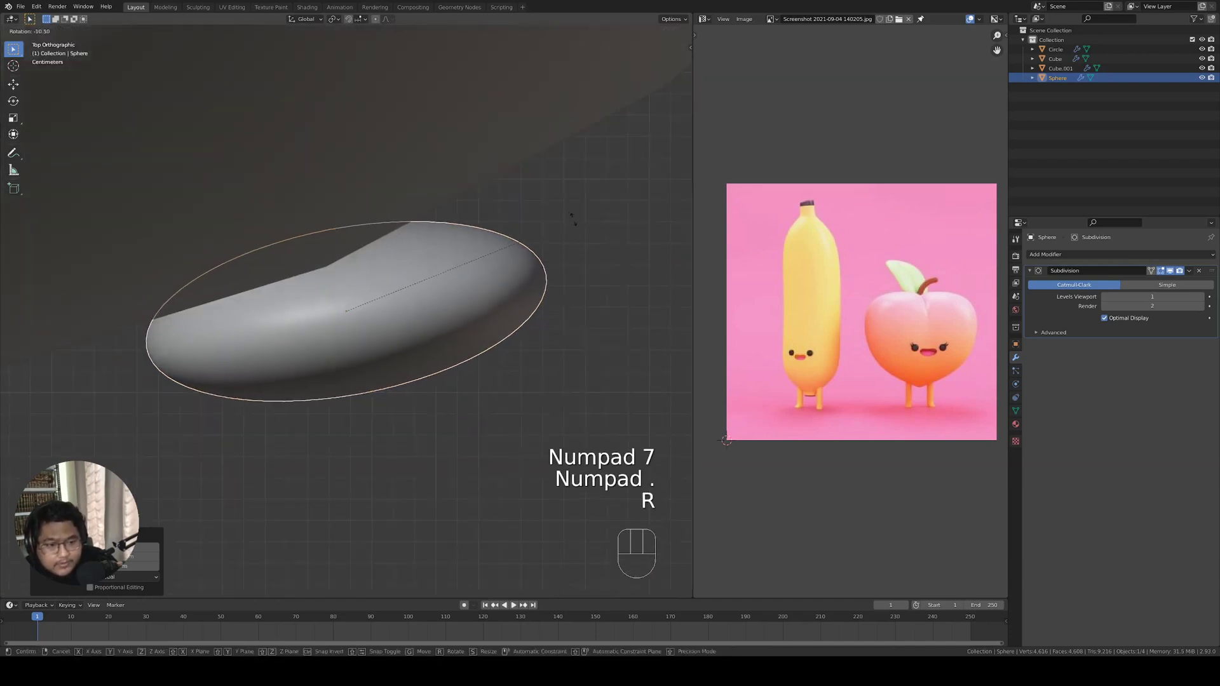
click(474, 360)
Duplicate the eye along X to the other side of the face in front view.
scroll(474, 360, down, 5)
middle_drag(474, 361, 443, 306)
key(KP_1)
key(shift+d)
key(x)
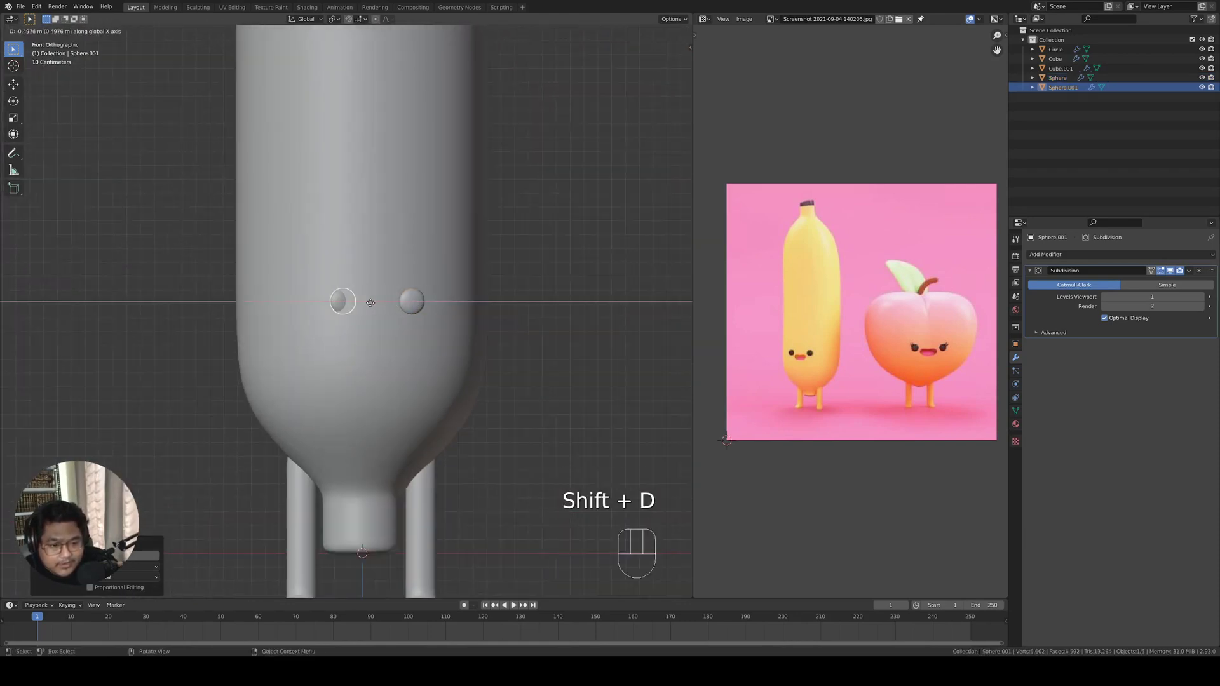
click(346, 304)
Rotate the duplicated eye in top view to mirror the first one and nudge it into place against the body.
key(KP_7)
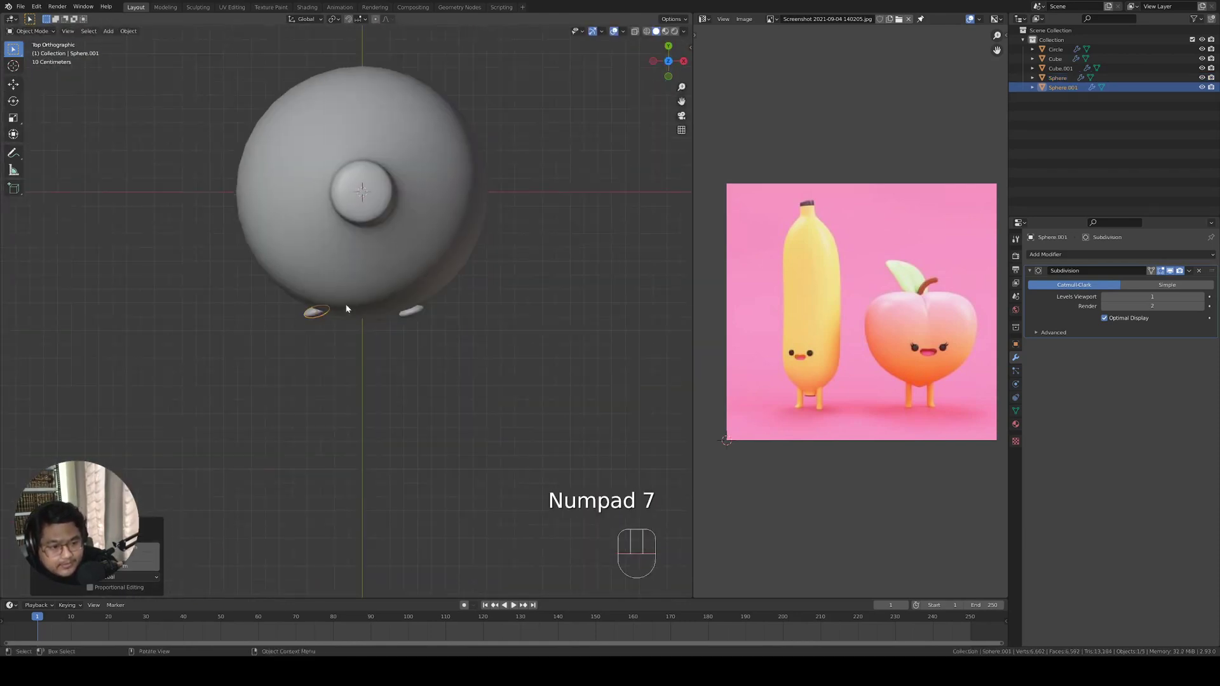
scroll(364, 306, up, 3)
key(r)
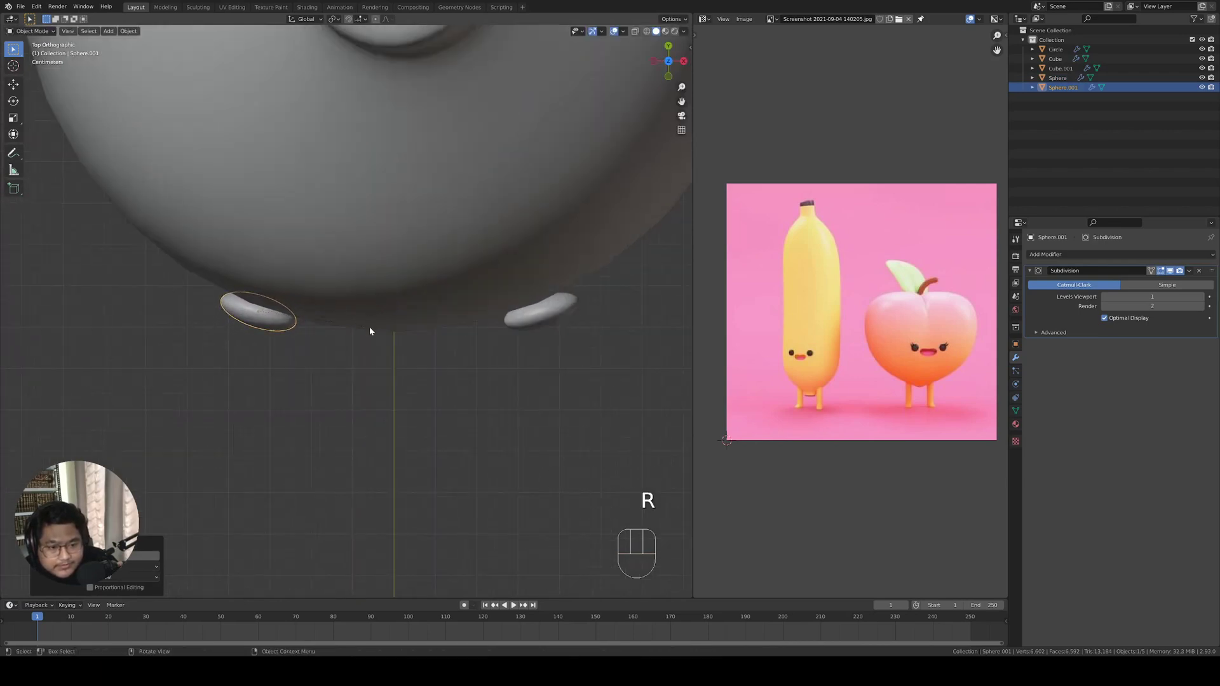
click(368, 327)
key(g)
click(357, 326)
Select the banana body, check its base mesh in Edit Mode, and apply its Subdivision modifier in Object Mode.
scroll(358, 331, down, 3)
middle_drag(360, 336, 379, 263)
scroll(394, 318, down, 4)
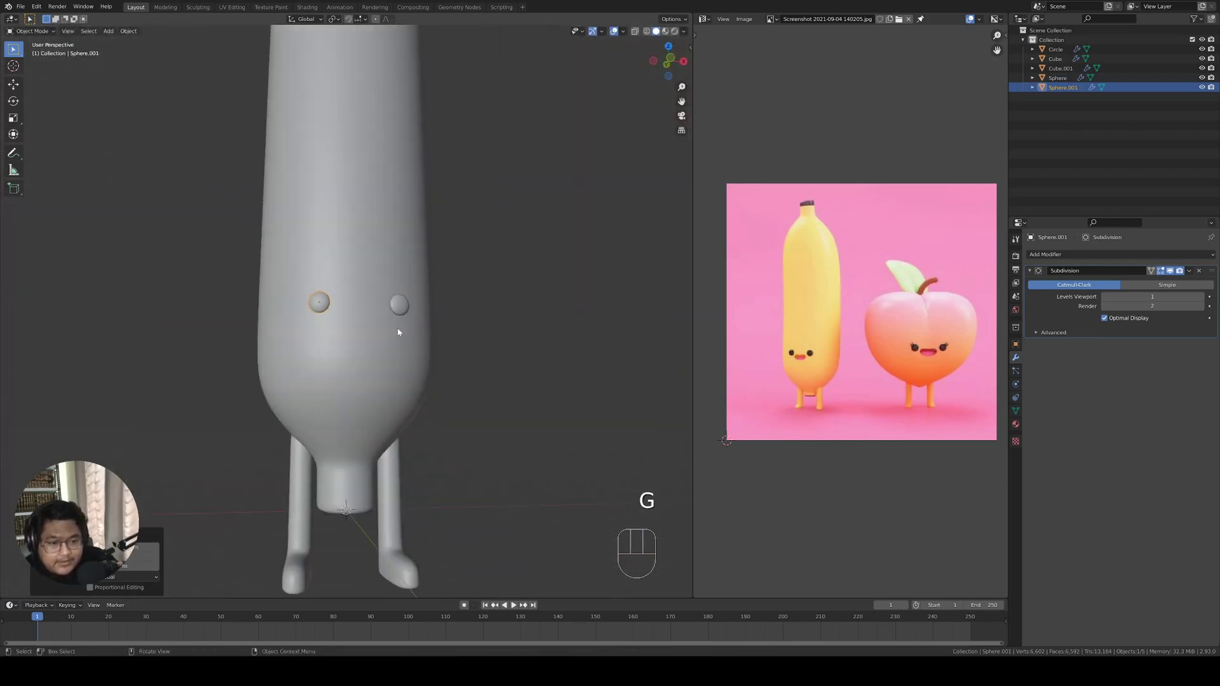
click(346, 354)
mouse_move(397, 330)
middle_down()
mouse_move(345, 354)
mouse_move(384, 357)
mouse_move(389, 341)
middle_up()
key(Tab)
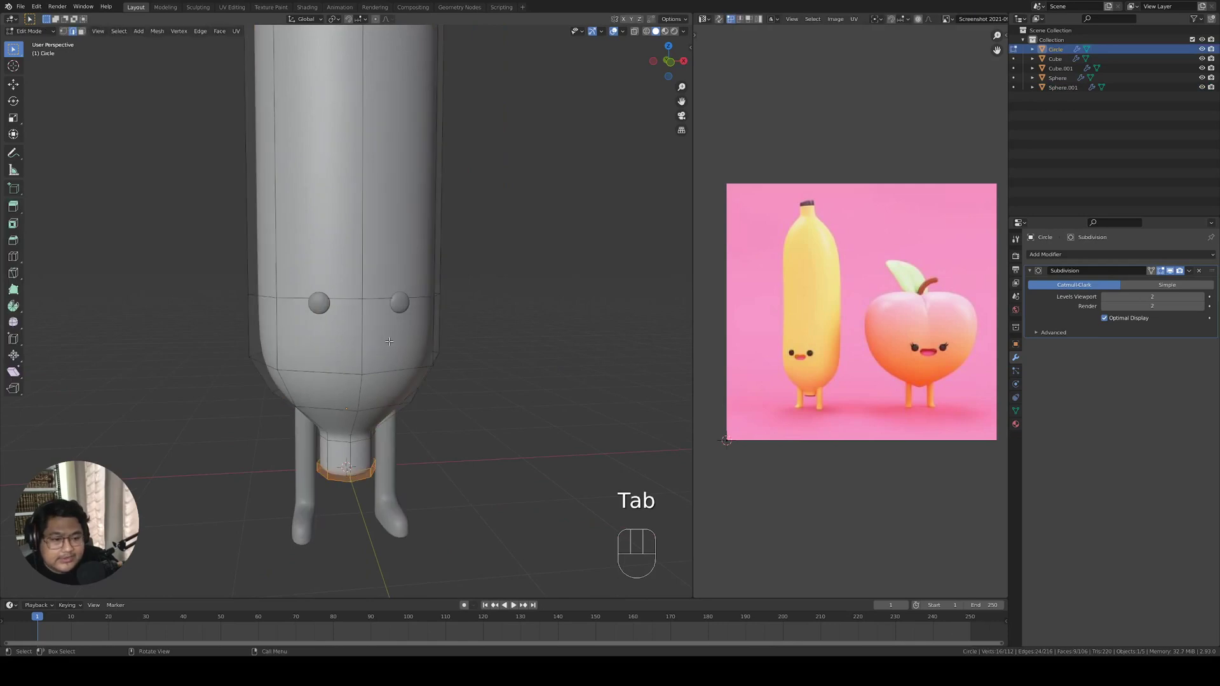
key(Tab)
key(Tab)
key(Tab)
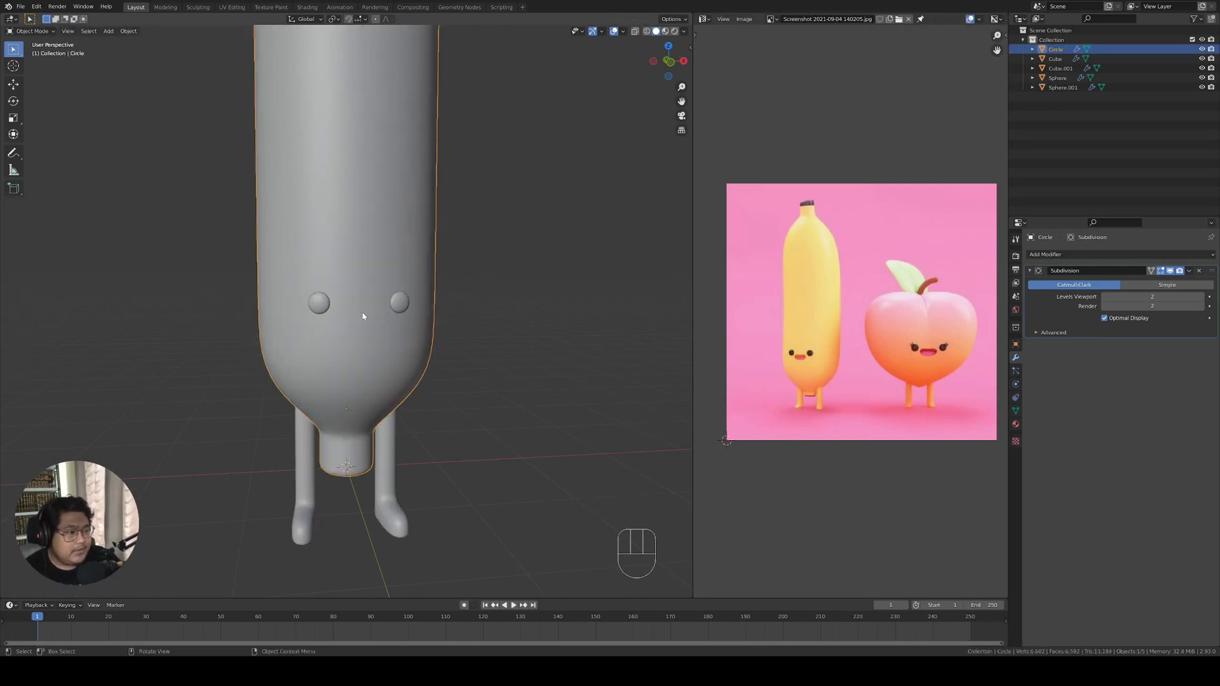
click(1189, 271)
click(1182, 286)
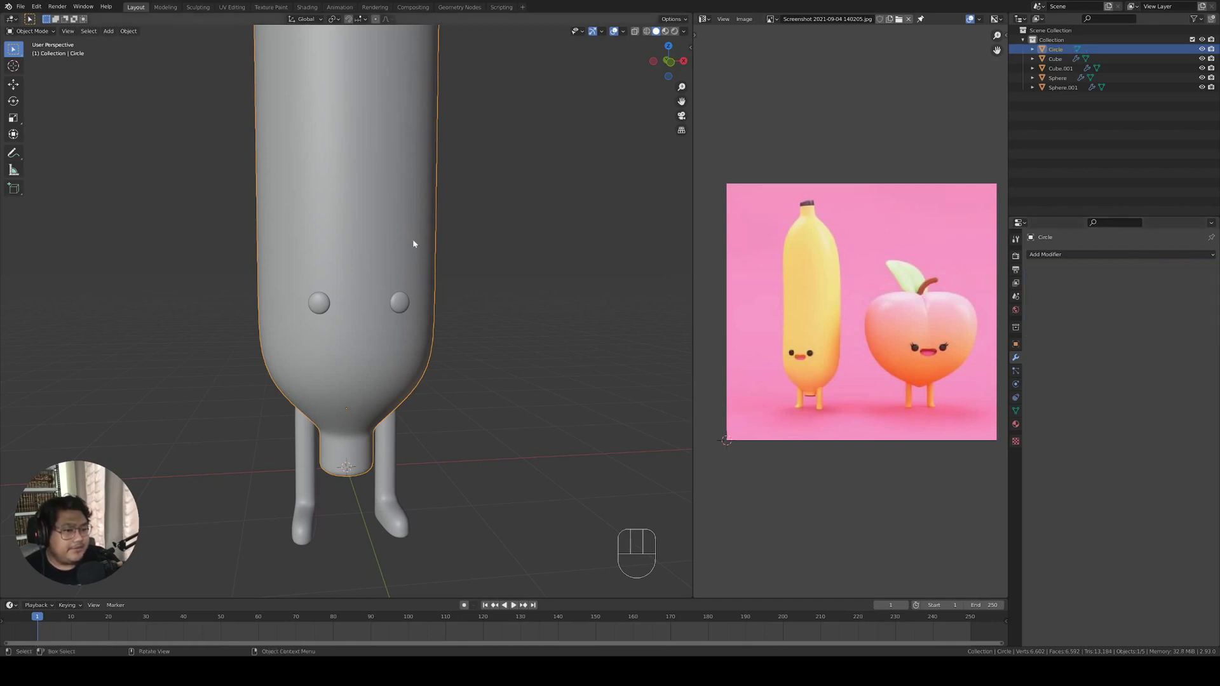
Select the horizontal edge loop just below the eyes on the banana body in Edit Mode and lower it slightly.
key(Tab)
middle_drag(398, 320, 381, 315)
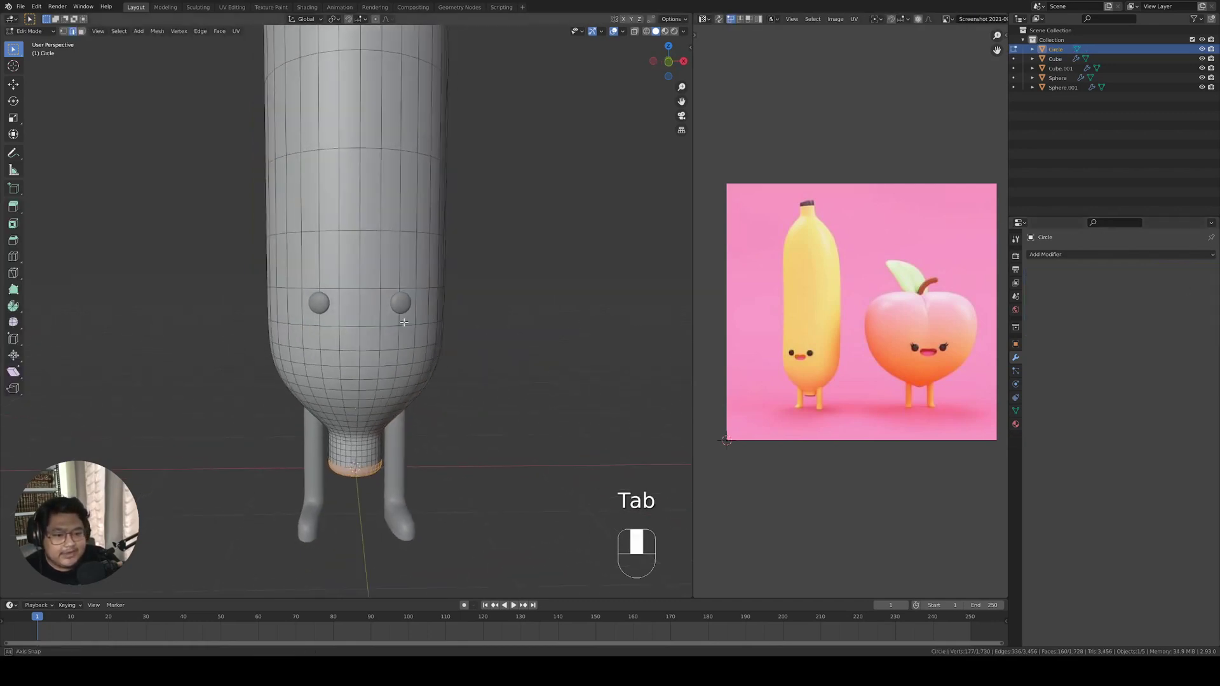
scroll(331, 303, up, 4)
scroll(331, 303, up, 3)
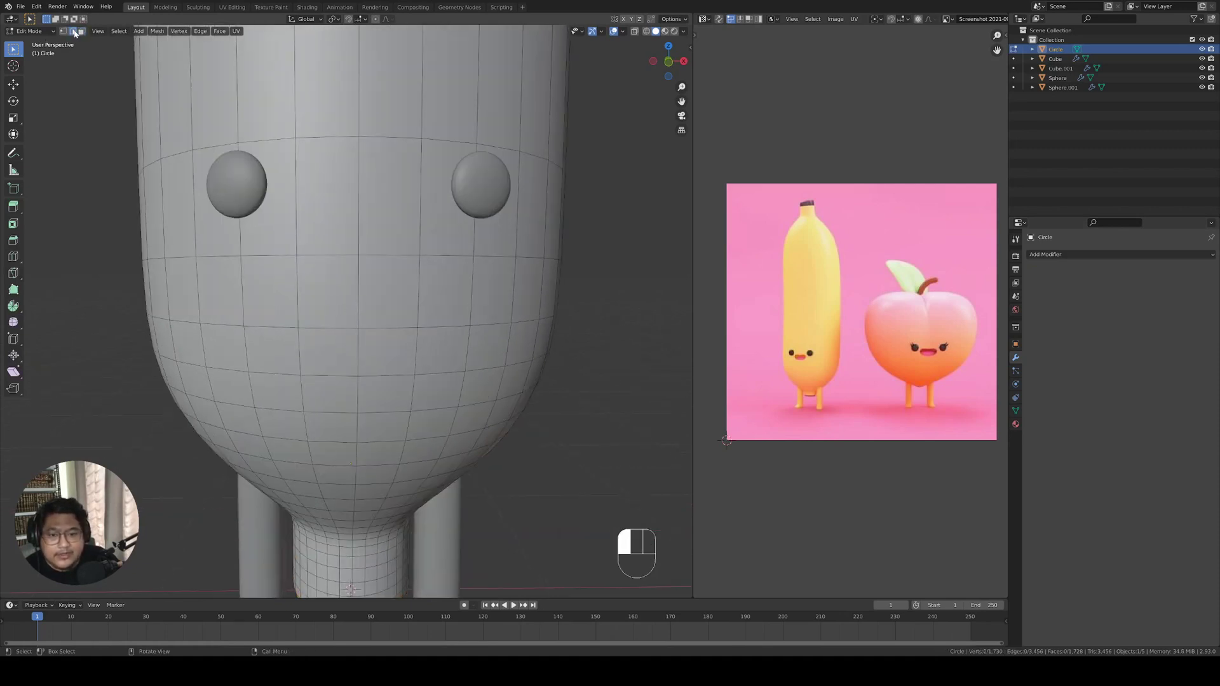
middle_drag(330, 259, 368, 264)
key(ctrl+shift+e)
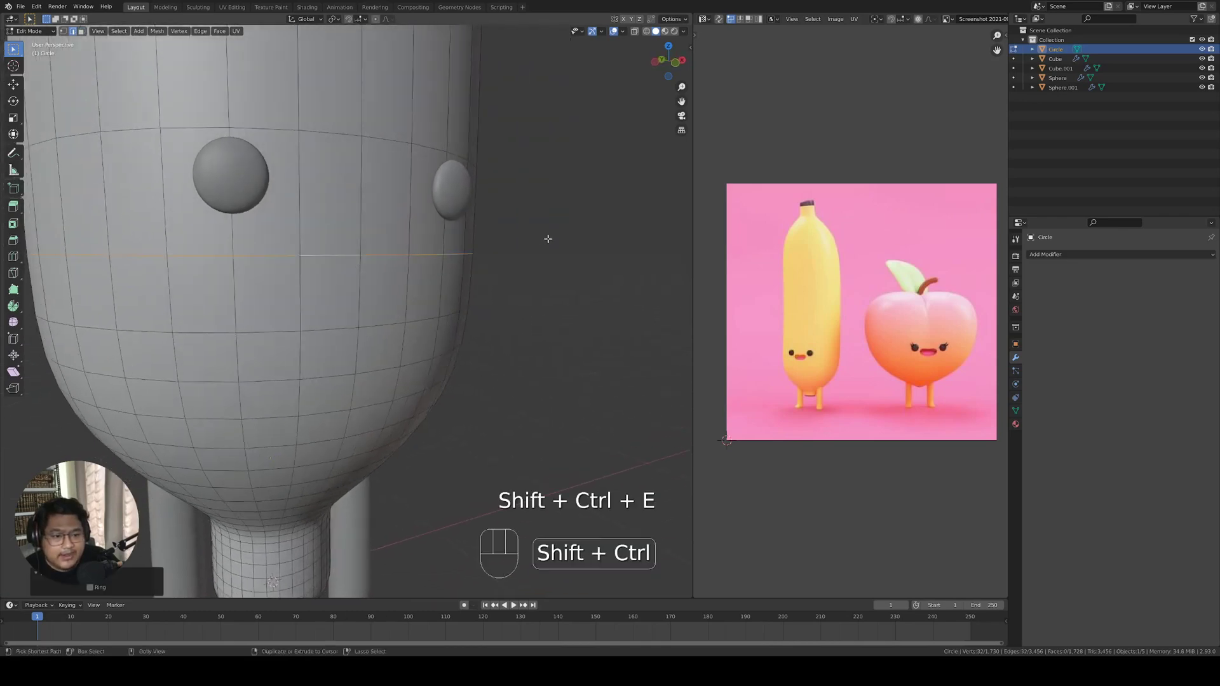
middle_drag(548, 237, 494, 240)
key(g)
click(490, 247)
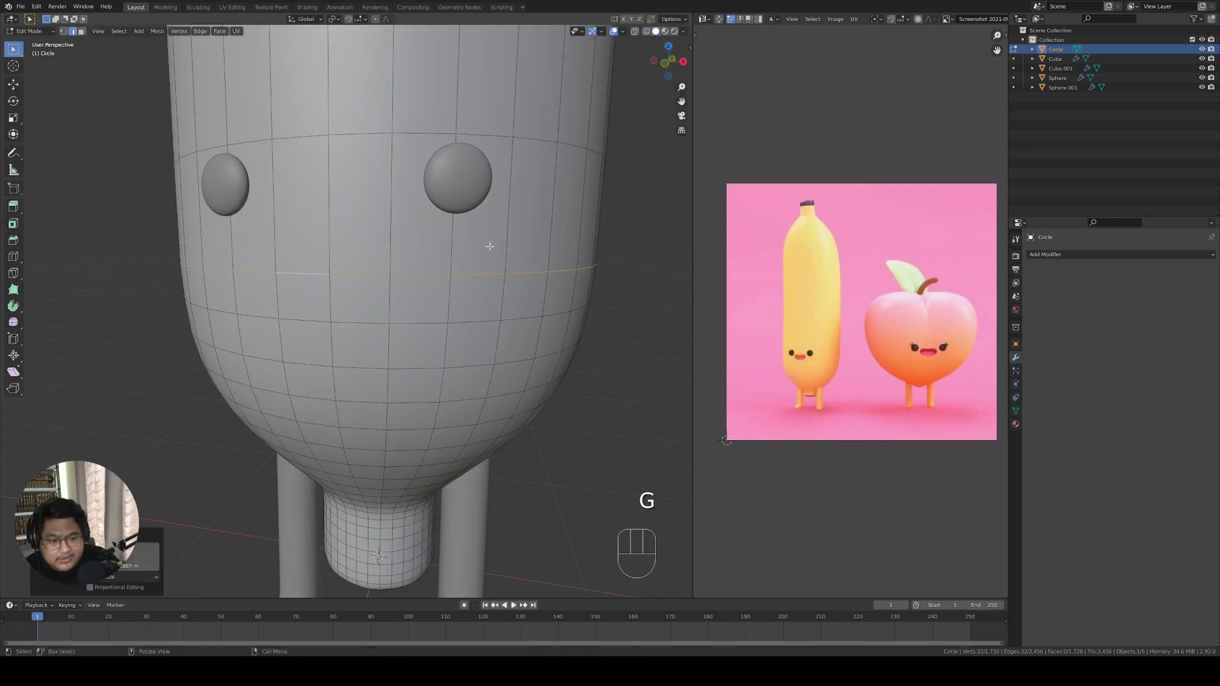
Add a horizontal loop cut around the banana body just below the eyes.
key(ctrl+r)
click(390, 223)
click(390, 230)
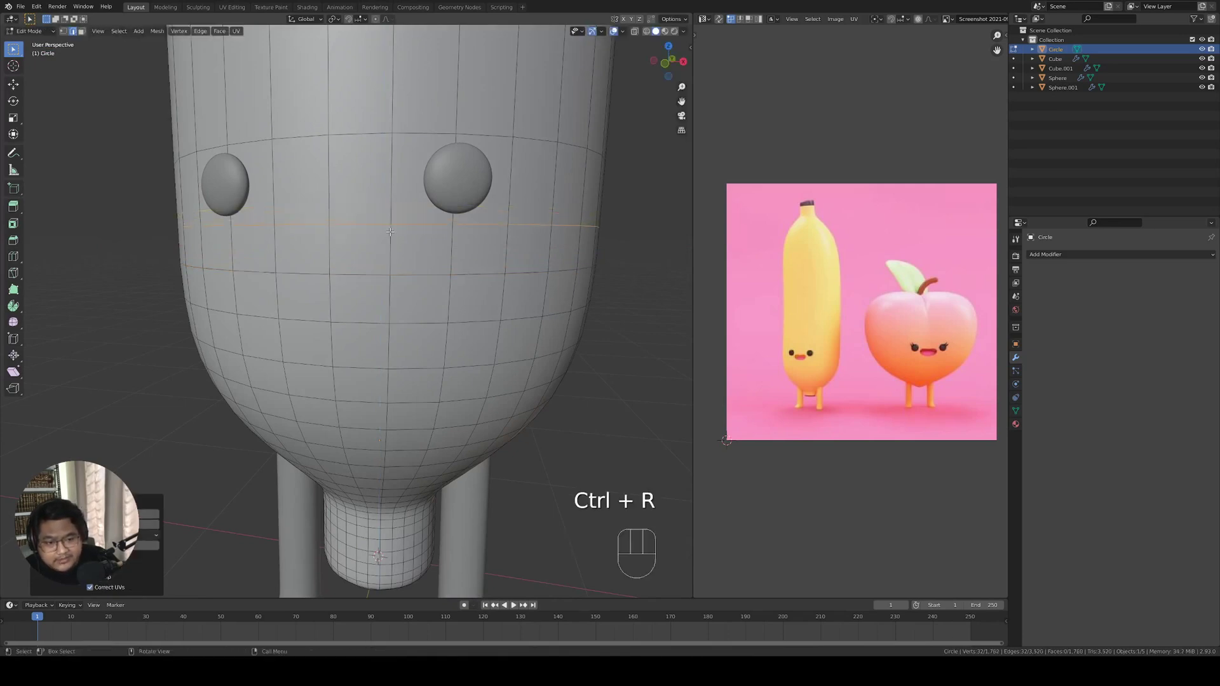
Select a two-by-two block of faces below and between the eyes and extrude it into the body as a mouth cavity.
shift+click(315, 244)
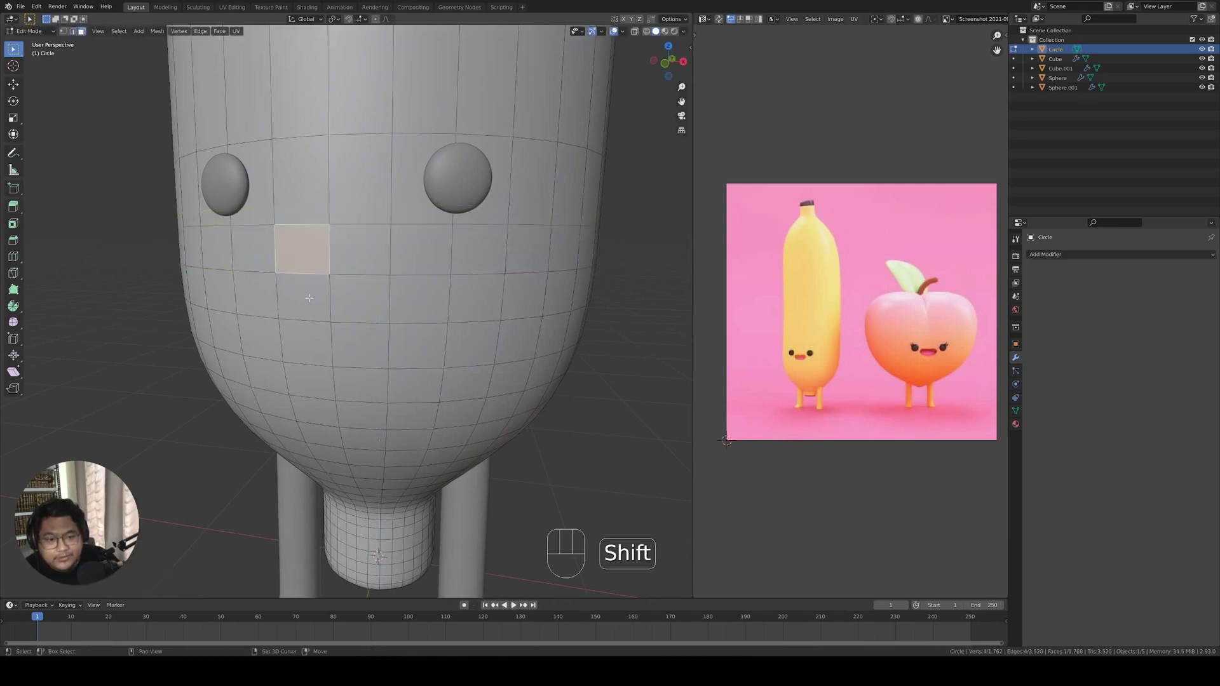
shift+click(303, 298)
shift+click(361, 298)
shift+click(361, 248)
middle_drag(360, 248, 343, 400)
key(e)
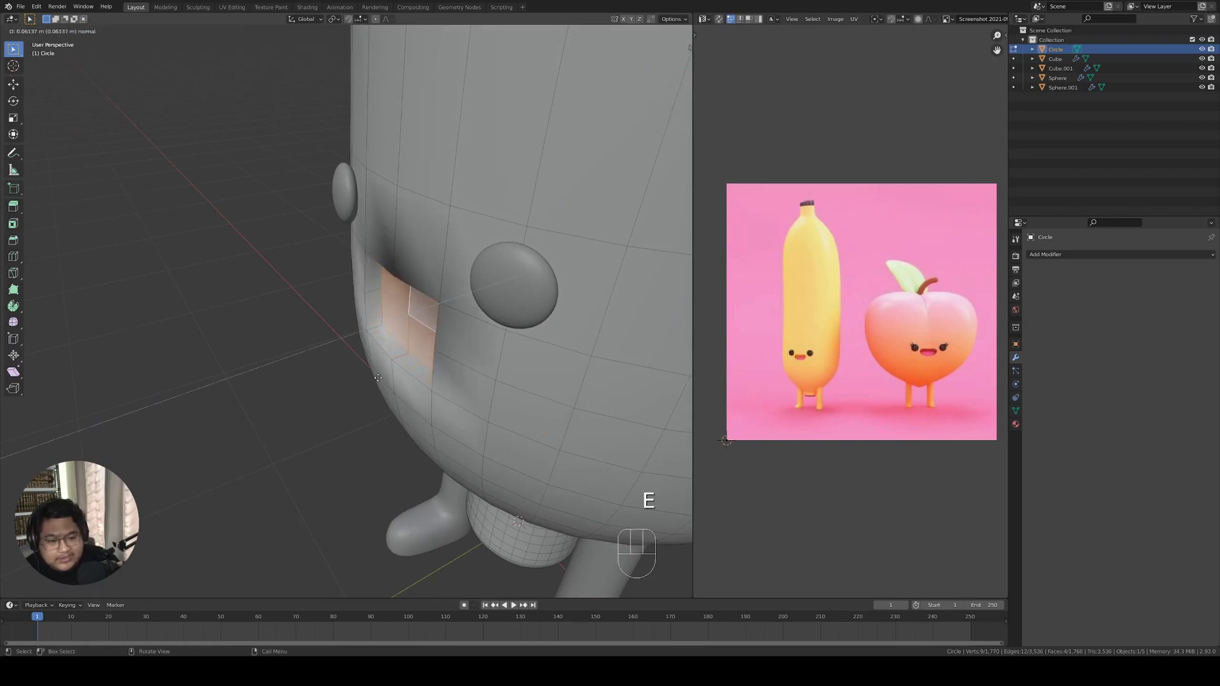
click(404, 362)
key(Tab)
middle_drag(405, 362, 493, 330)
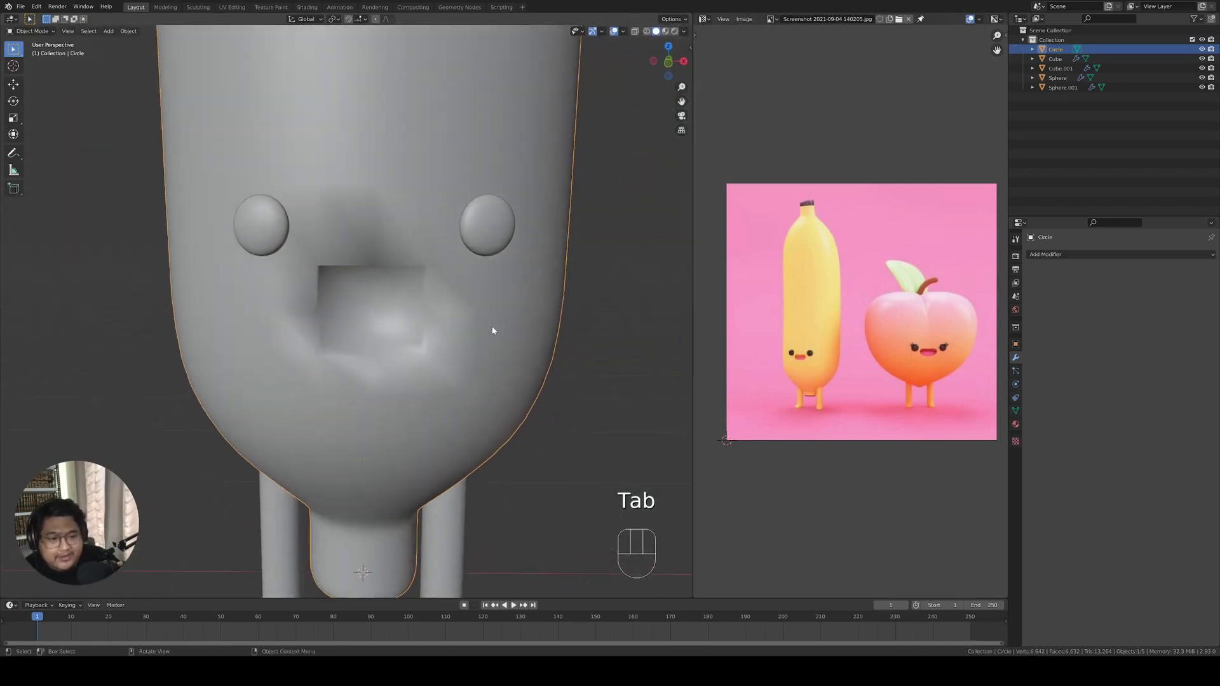
Add a Subdivision Surface modifier to the banana body and set its viewport level to 3.
click(1090, 256)
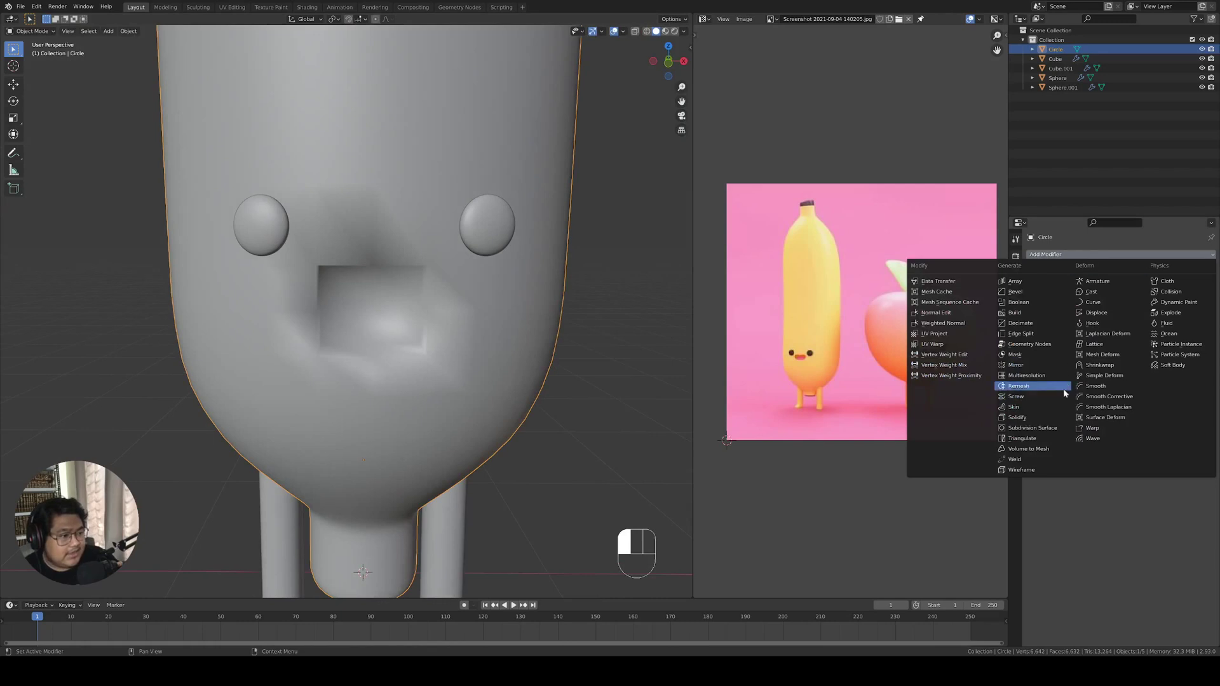
click(1050, 431)
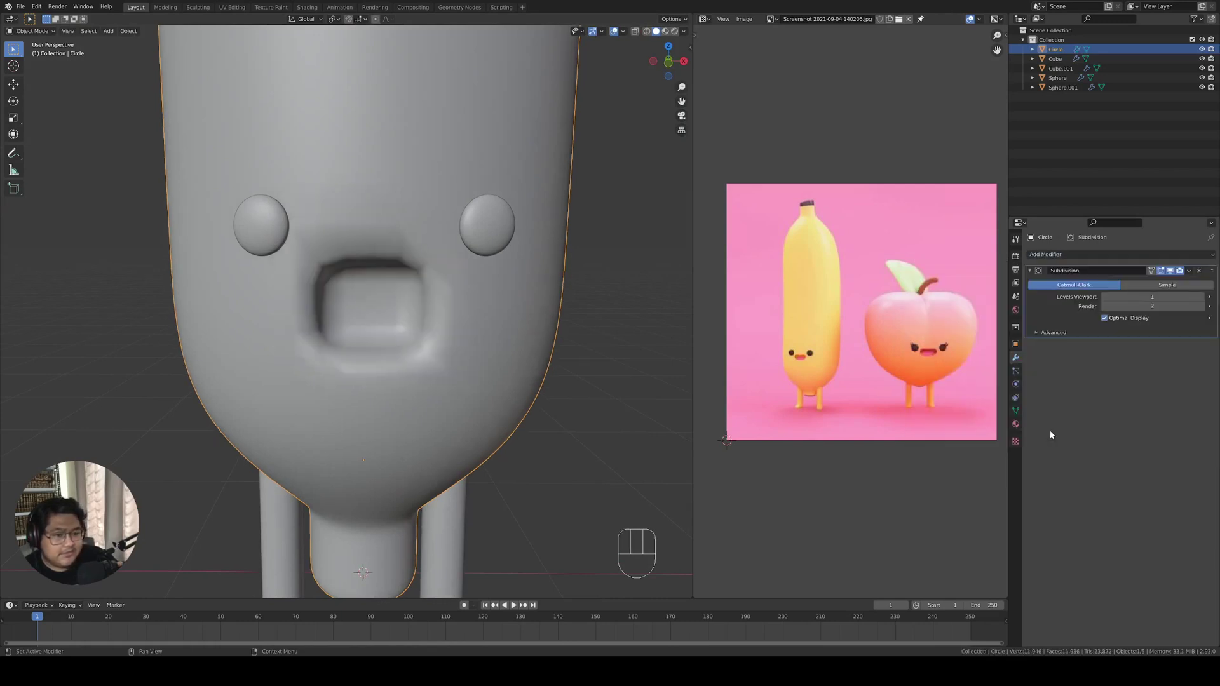
click(1201, 297)
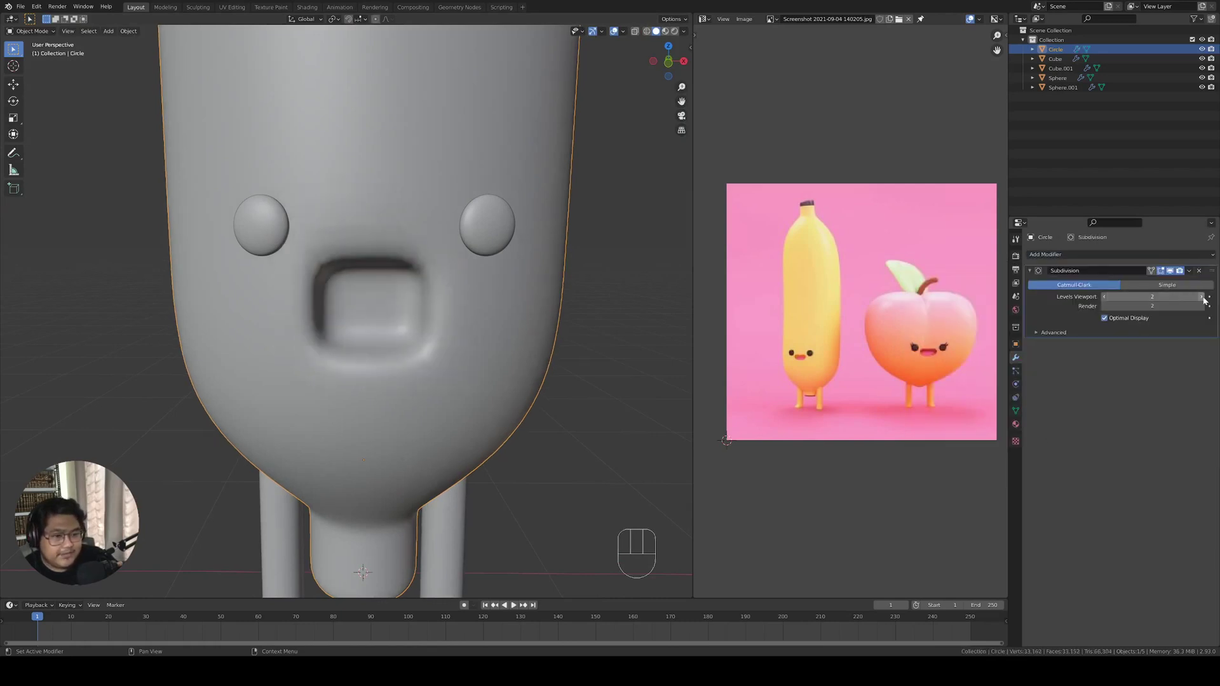
In Edit Mode, select the mouth's middle row of vertices and scale it along X to widen the mouth.
scroll(355, 299, down, 4)
middle_drag(432, 327, 121, 84)
scroll(389, 330, up, 6)
key(Tab)
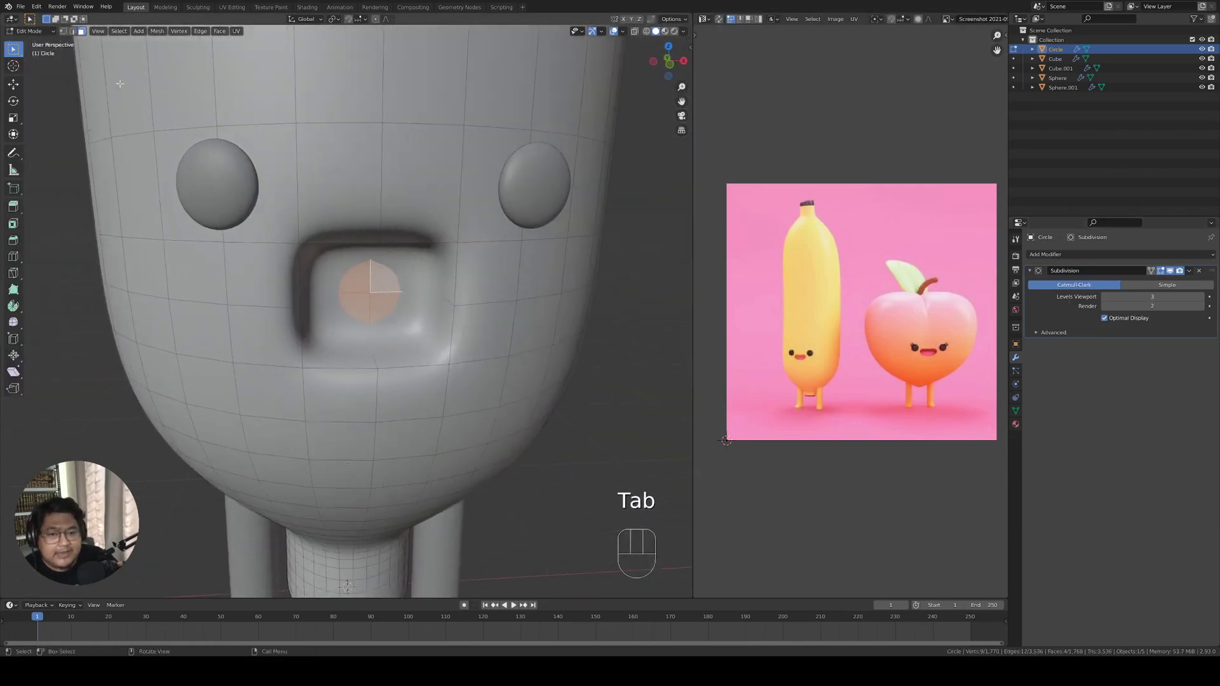
click(72, 32)
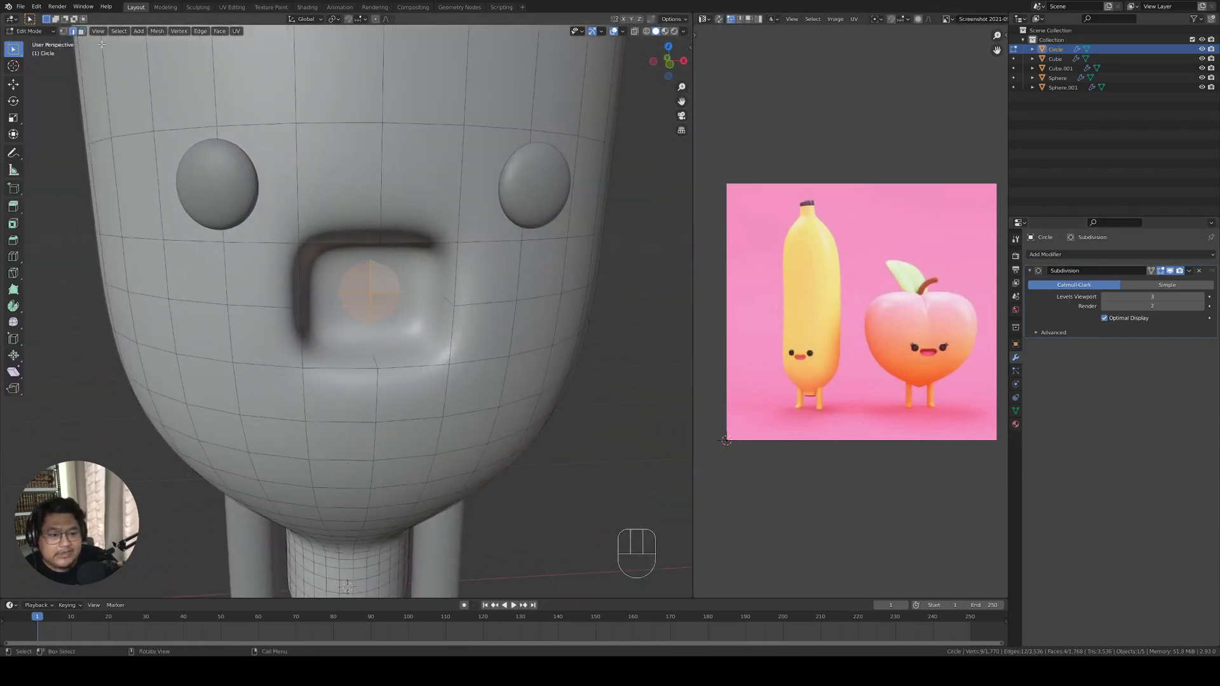
click(63, 31)
key(z)
middle_drag(379, 294, 425, 298)
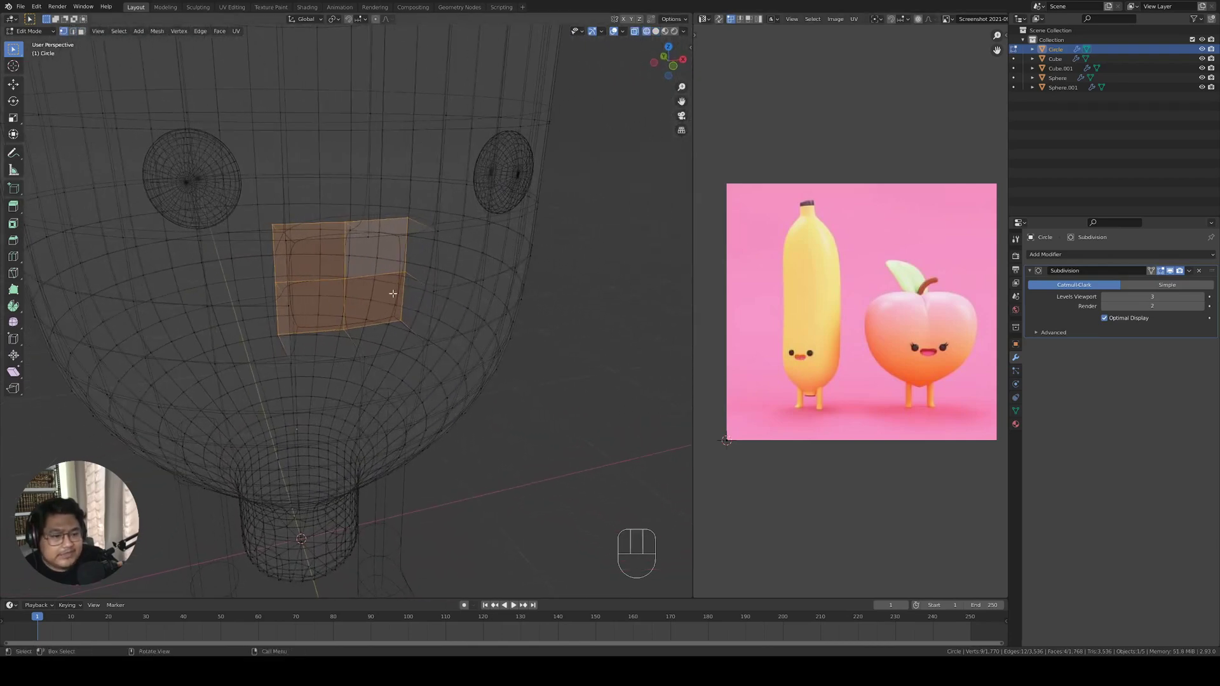
click(432, 294)
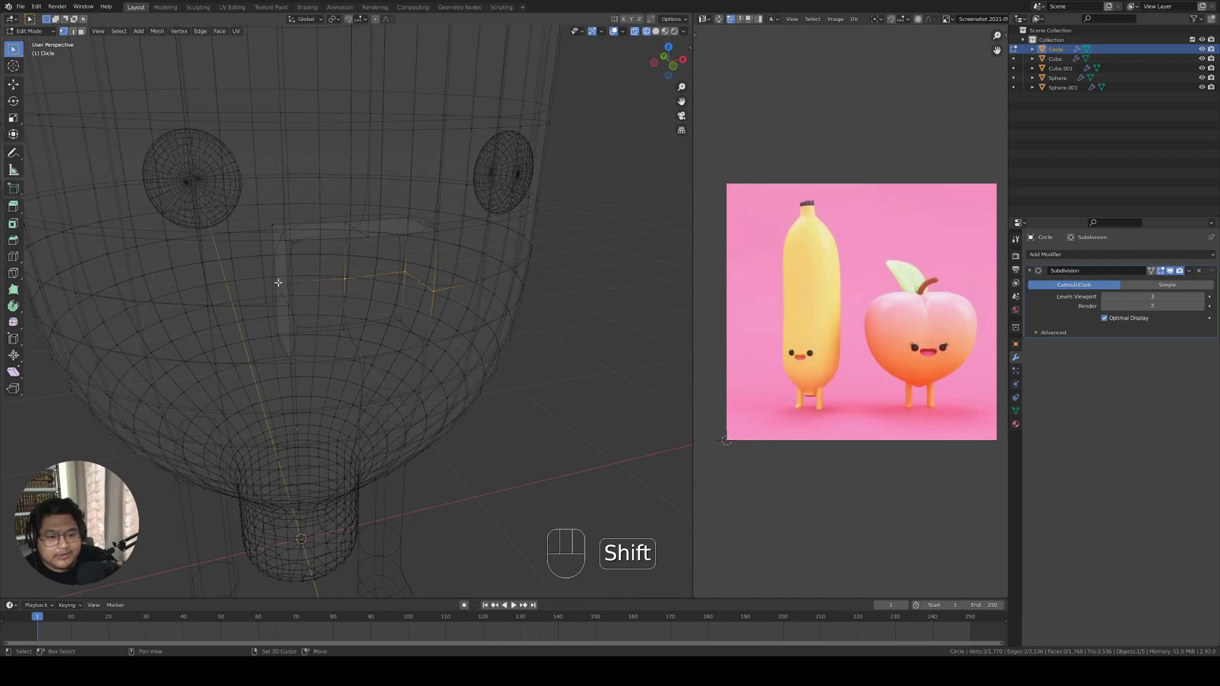
key(ctrl+z)
middle_drag(287, 305, 389, 303)
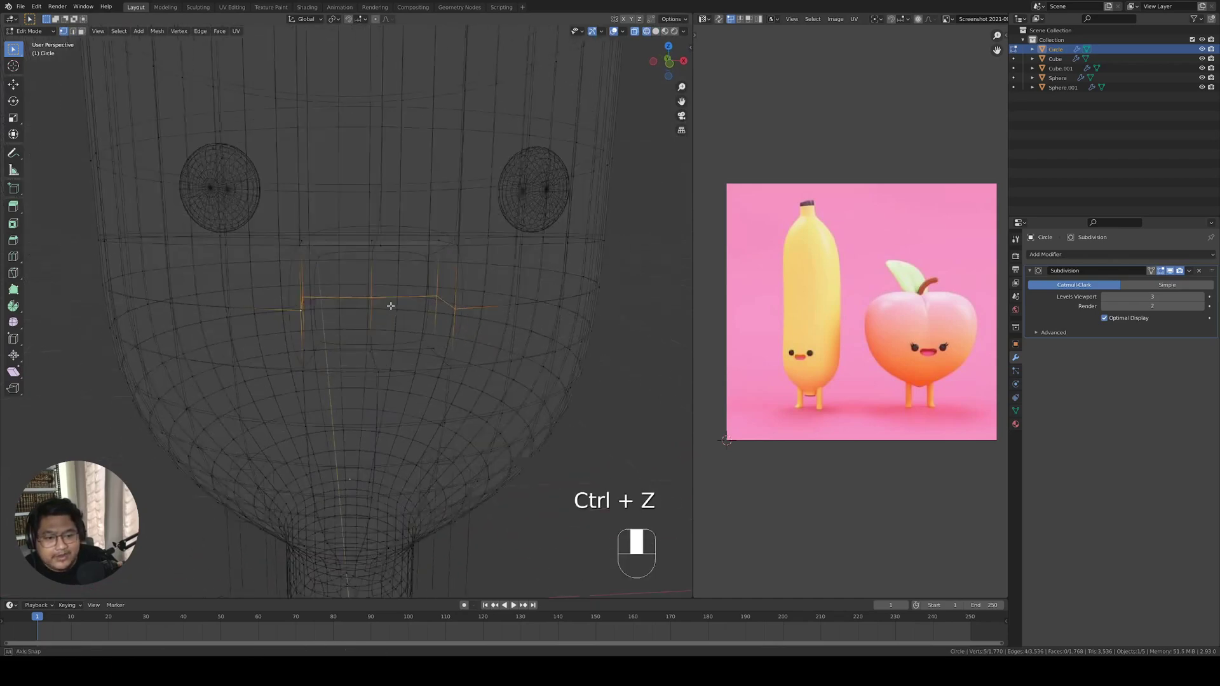
key(z)
key(s)
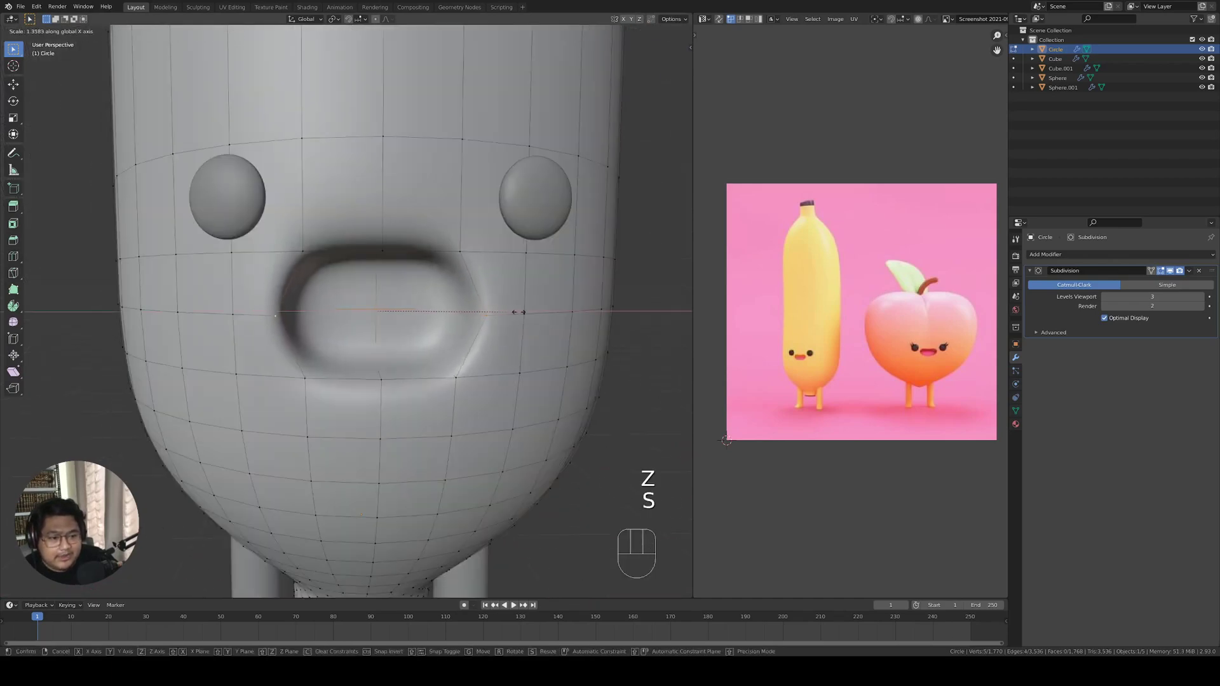
click(499, 308)
Raise the mouth's middle vertex row slightly along Z.
key(g)
key(z)
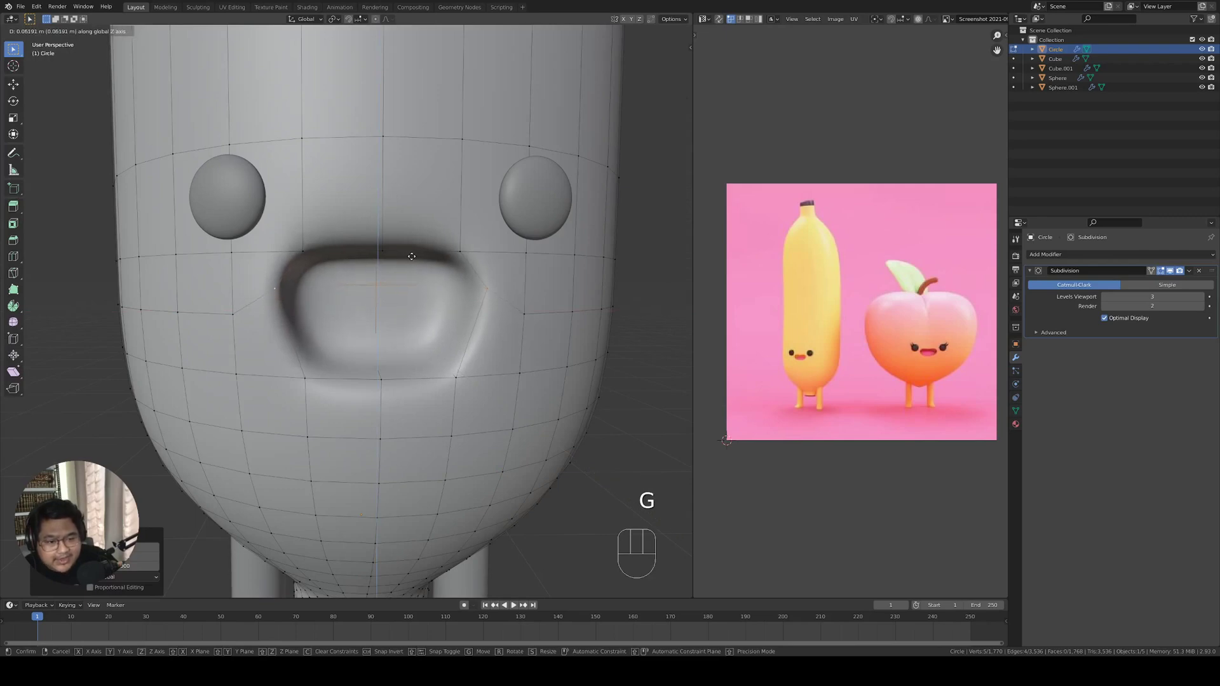
click(410, 257)
Select the inner and outer vertices at both lower corners of the mouth and raise them along Z.
key(z)
click(307, 374)
middle_drag(307, 375, 325, 350)
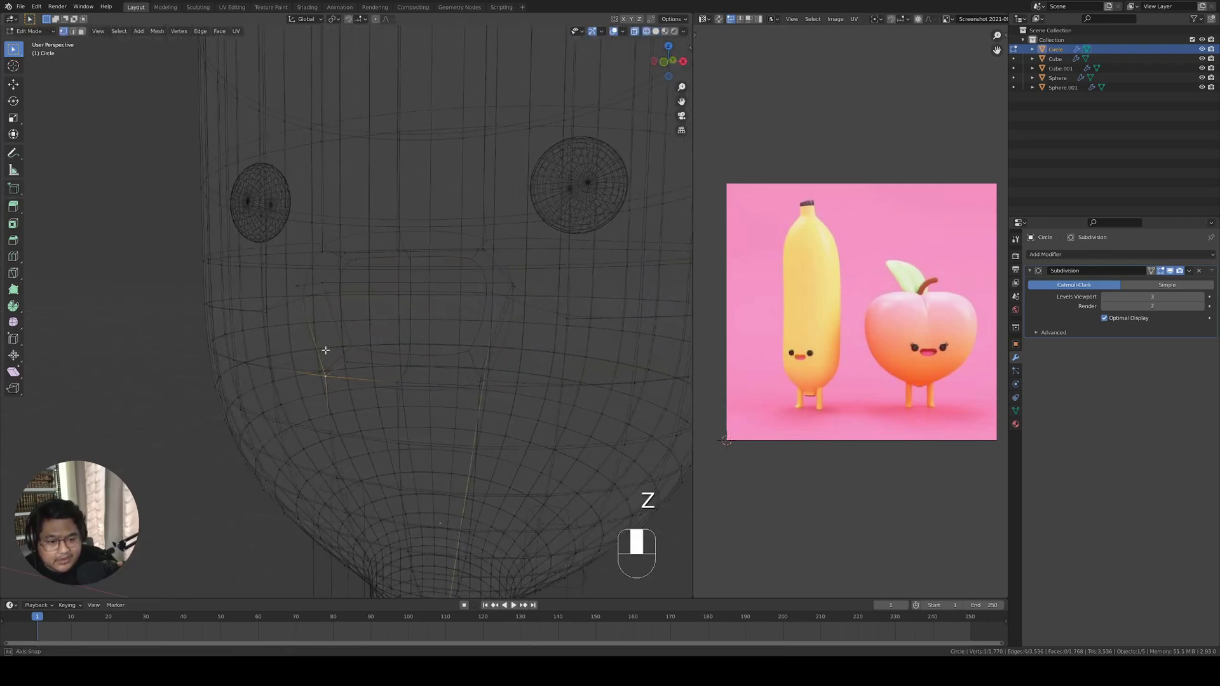
shift+click(346, 361)
middle_drag(486, 384, 392, 360)
shift+click(405, 353)
key(z)
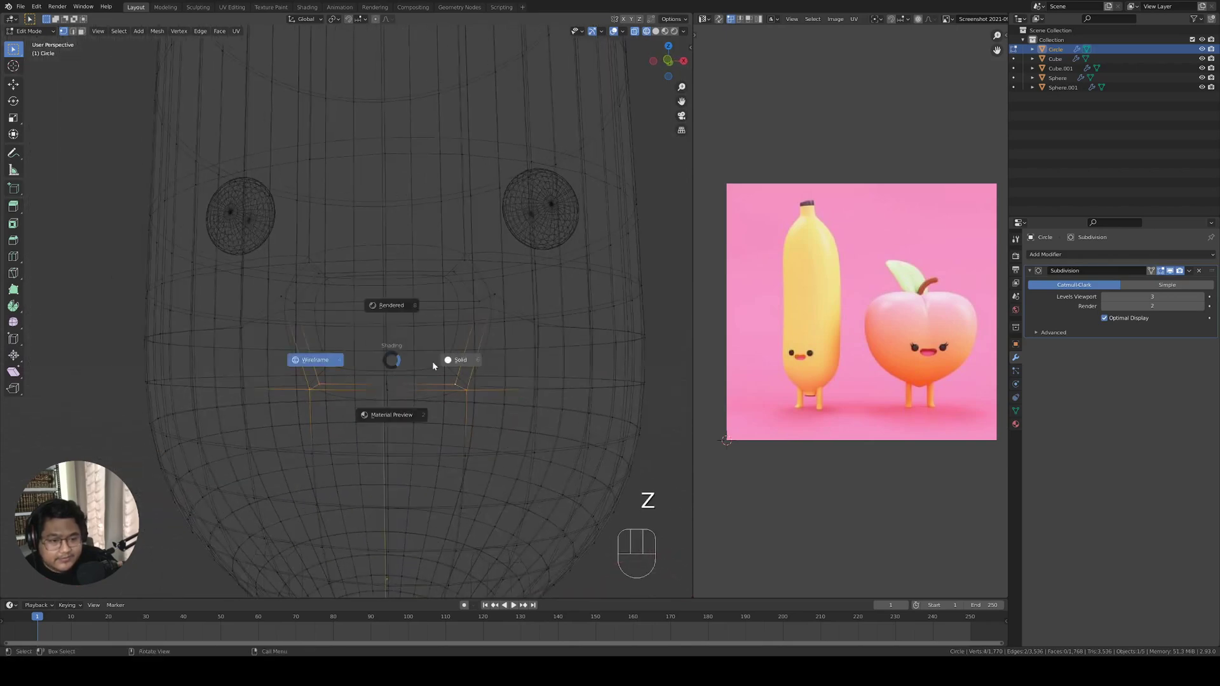
click(437, 361)
key(g)
key(z)
click(413, 313)
Select the center vertices of the mouth's upper edge and lower them along Z to give the mouth a smiling curve.
key(z)
click(389, 307)
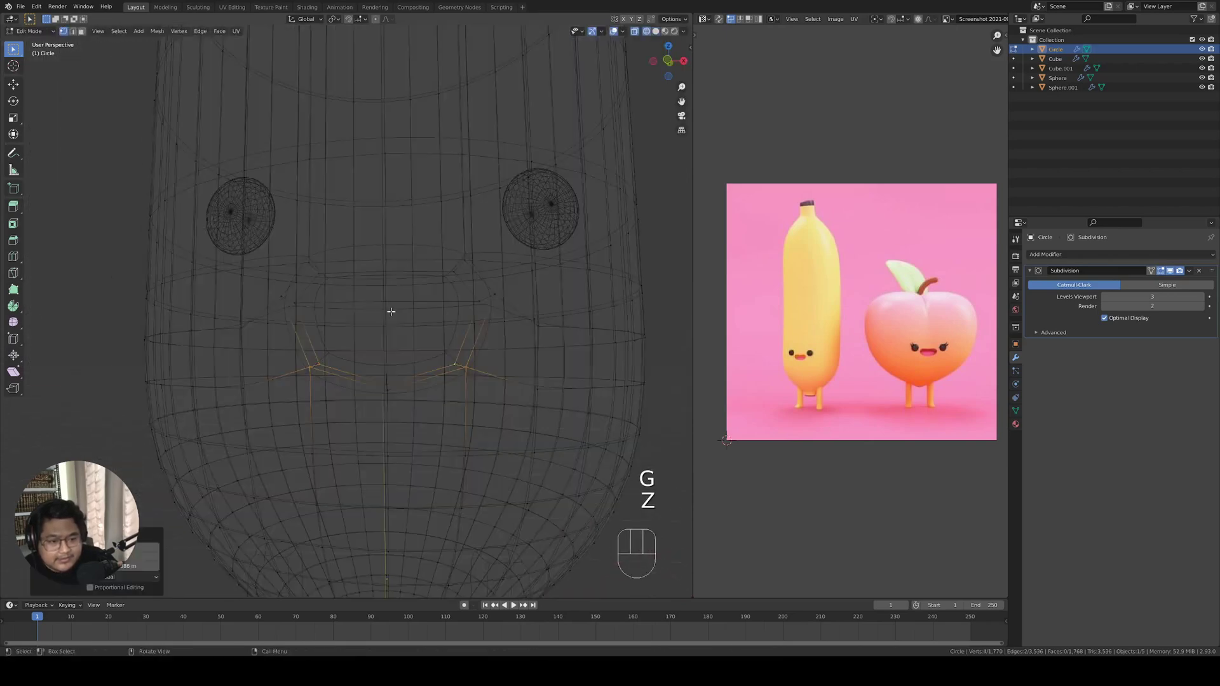
mouse_move(389, 307)
middle_down()
mouse_move(362, 299)
mouse_move(426, 278)
mouse_move(458, 310)
mouse_move(416, 313)
mouse_move(451, 309)
mouse_move(454, 289)
mouse_move(432, 290)
middle_up()
shift+click(413, 268)
key(z)
click(492, 316)
key(g)
click(416, 313)
key(g)
key(z)
click(378, 318)
shift+click(428, 286)
key(z)
click(533, 296)
key(g)
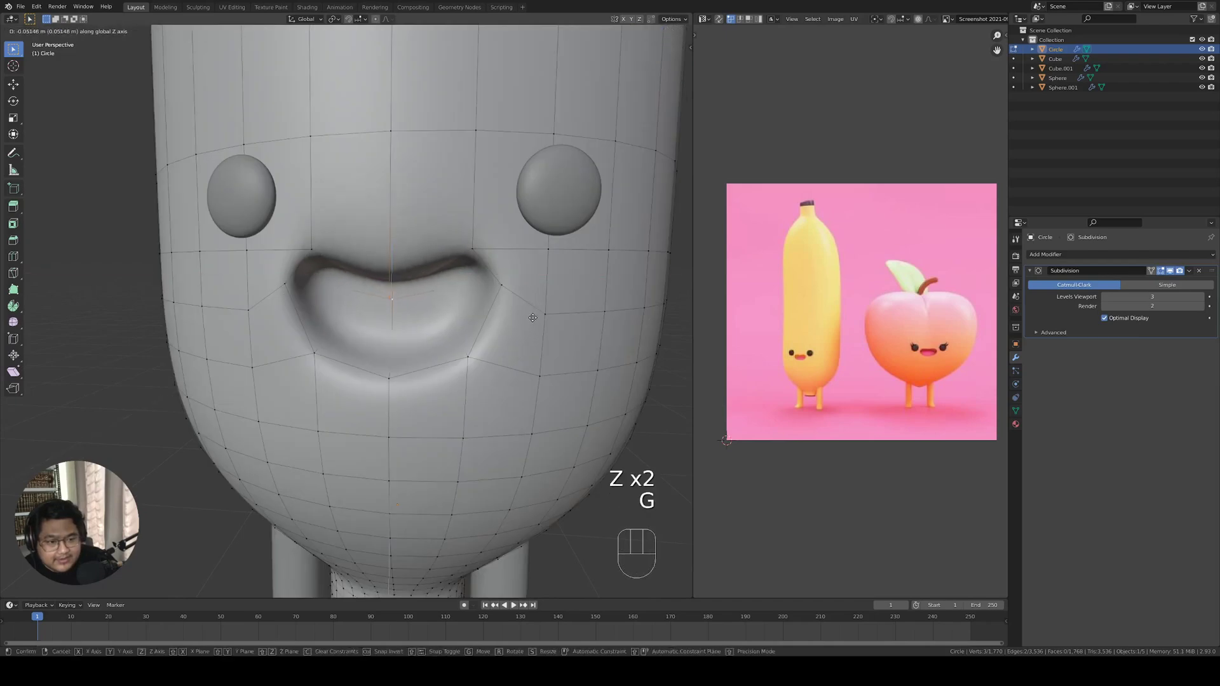
click(532, 310)
key(z)
click(354, 357)
click(327, 339)
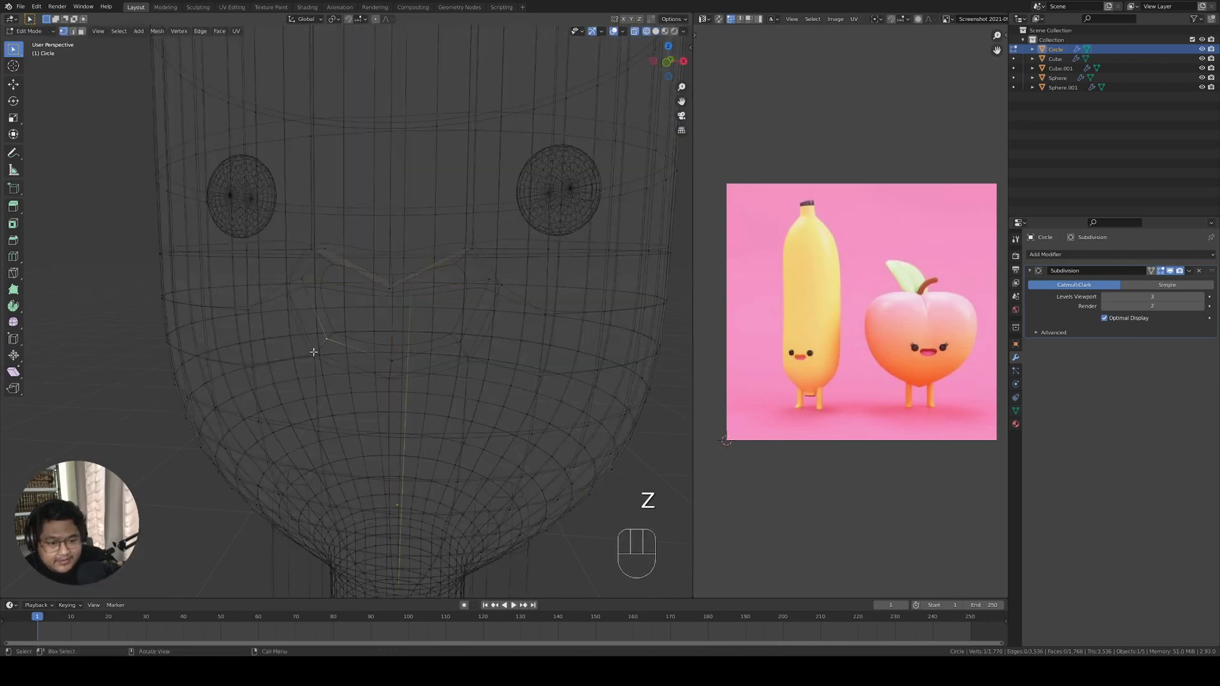
shift+click(314, 352)
shift+click(389, 360)
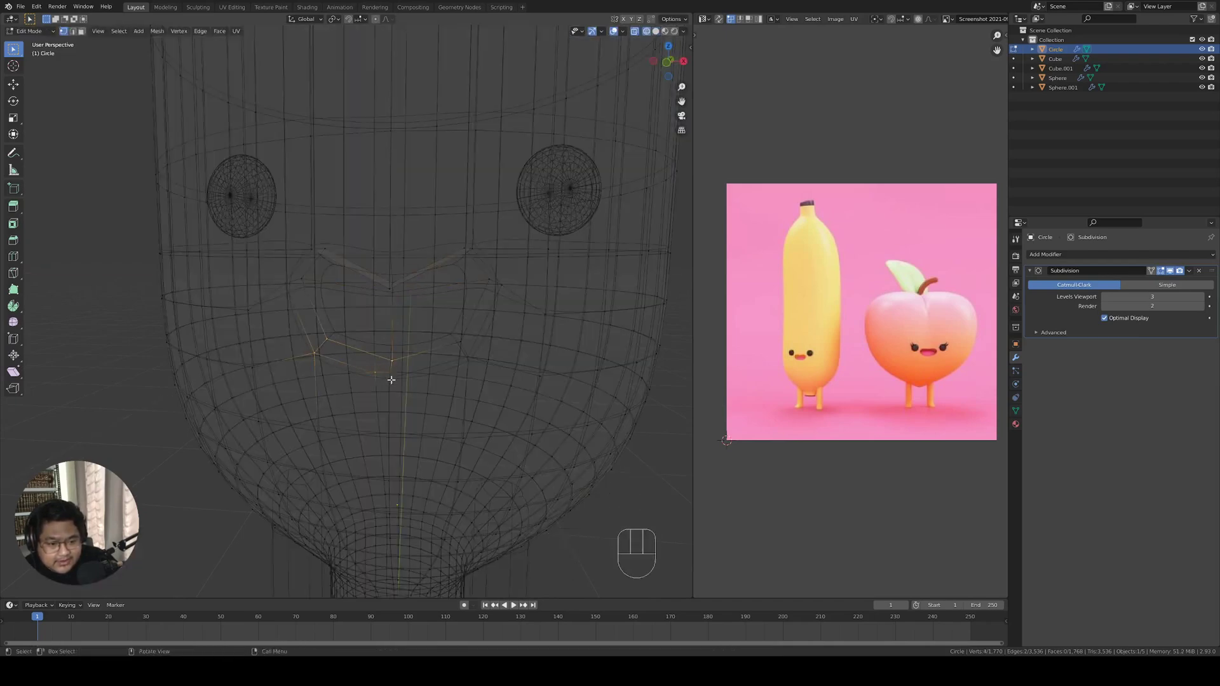
click(390, 378)
shift+click(331, 336)
middle_drag(360, 343, 351, 360)
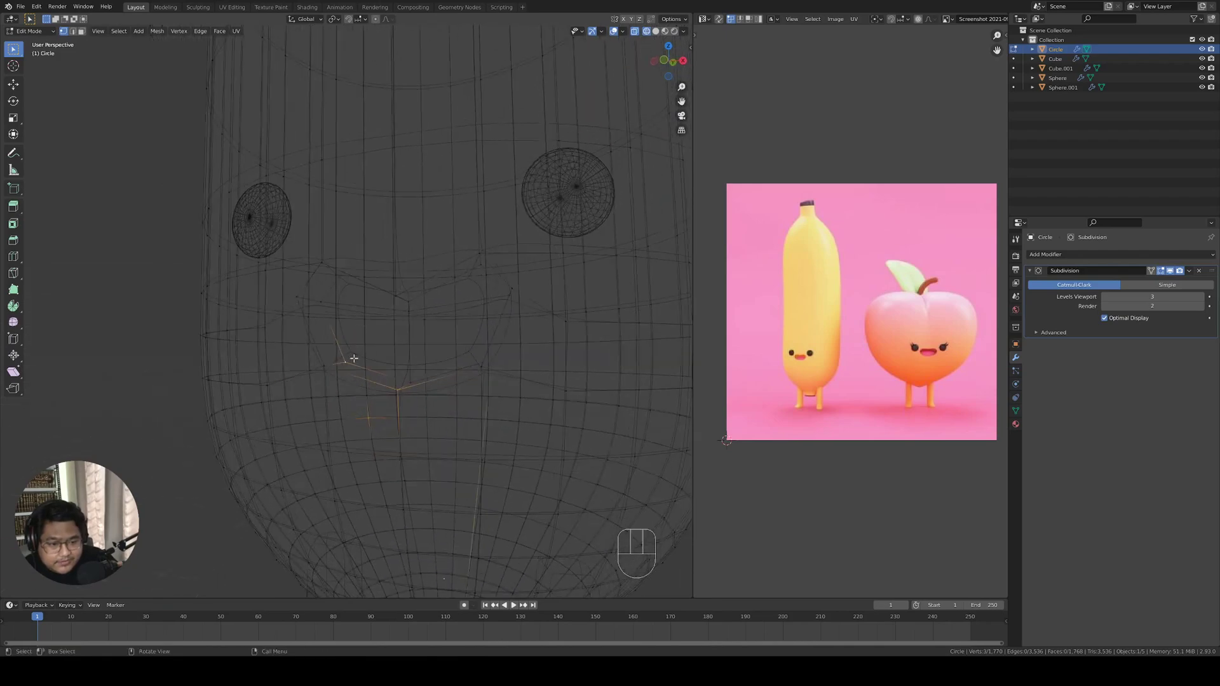
key(z)
middle_drag(292, 156, 265, 137)
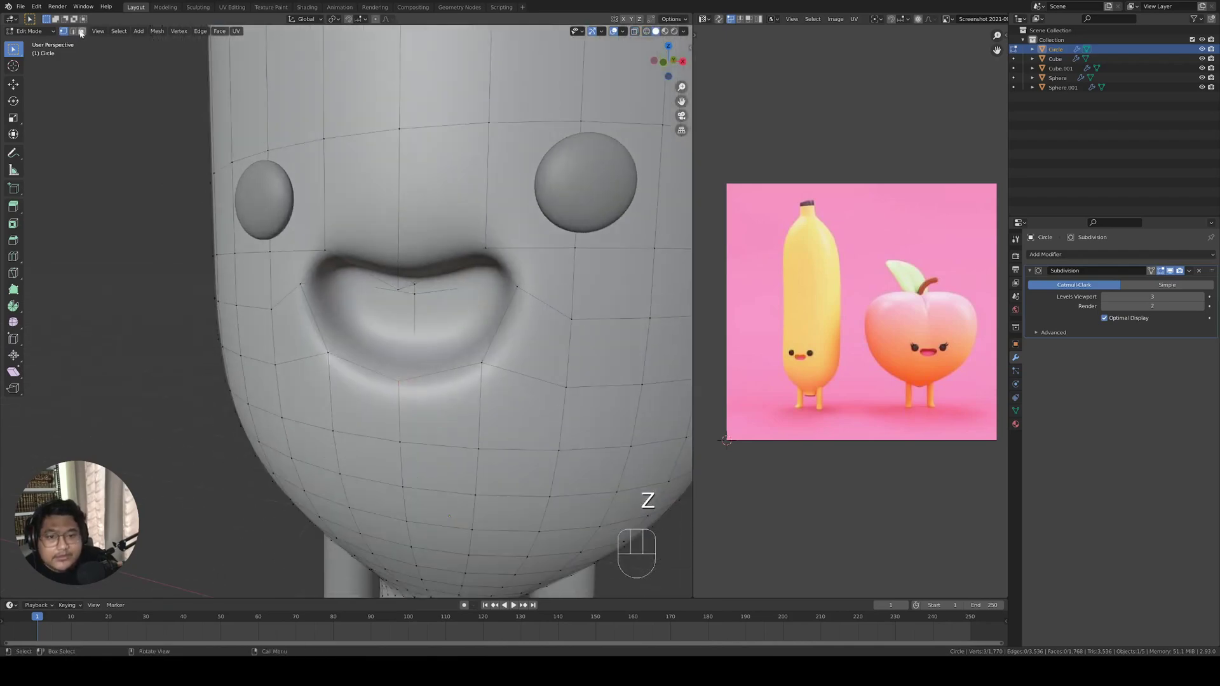
Select the two lower faces inside the mouth, adjust their depth from a side angle, and return to Object Mode.
middle_drag(323, 278, 372, 257)
click(353, 347)
shift+click(414, 349)
middle_drag(422, 339, 315, 343)
key(g)
click(484, 328)
key(Tab)
Check the whole character from a distance, then select the banana body and frame it in right orthographic view.
scroll(485, 328, down, 2)
scroll(495, 361, down, 2)
key(alt+a)
scroll(489, 357, down, 3)
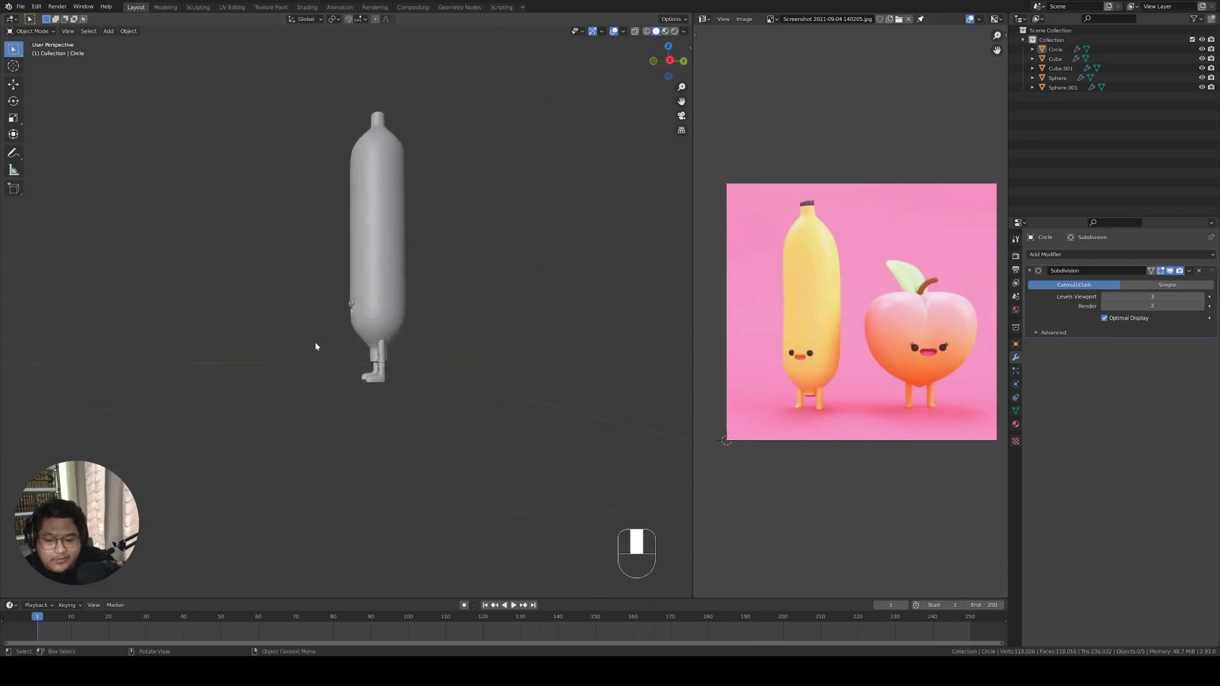
middle_drag(386, 287, 388, 253)
click(388, 253)
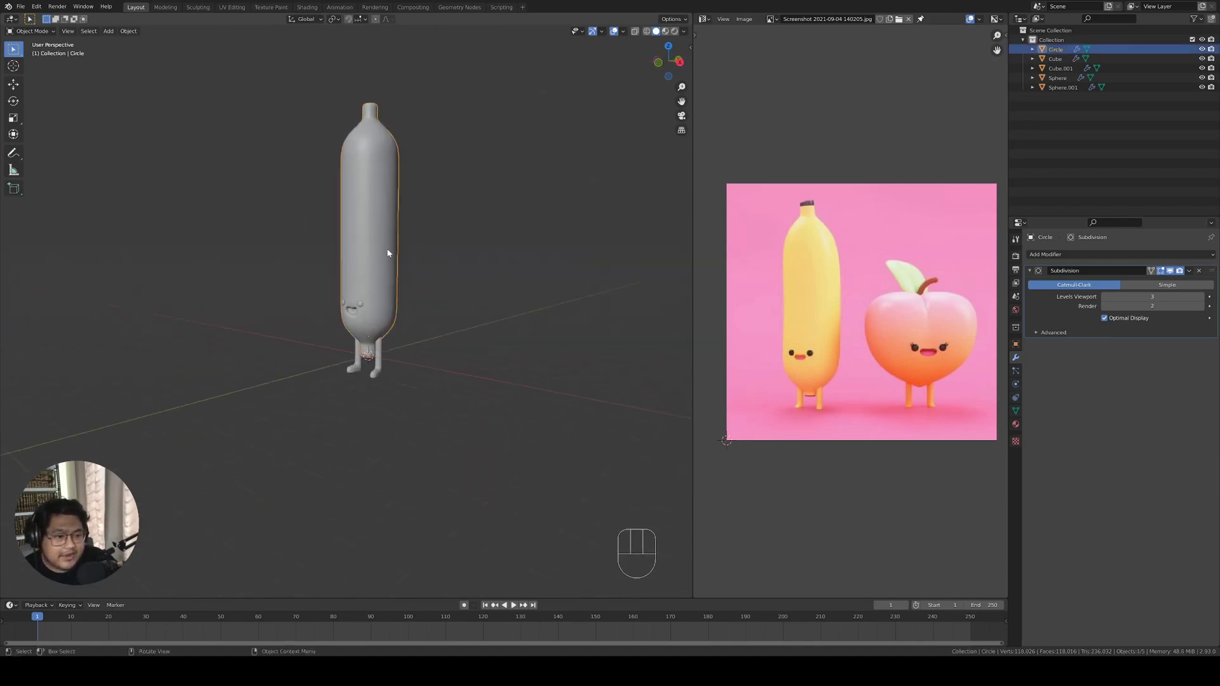
key(KP_0)
key(KP_Decimal)
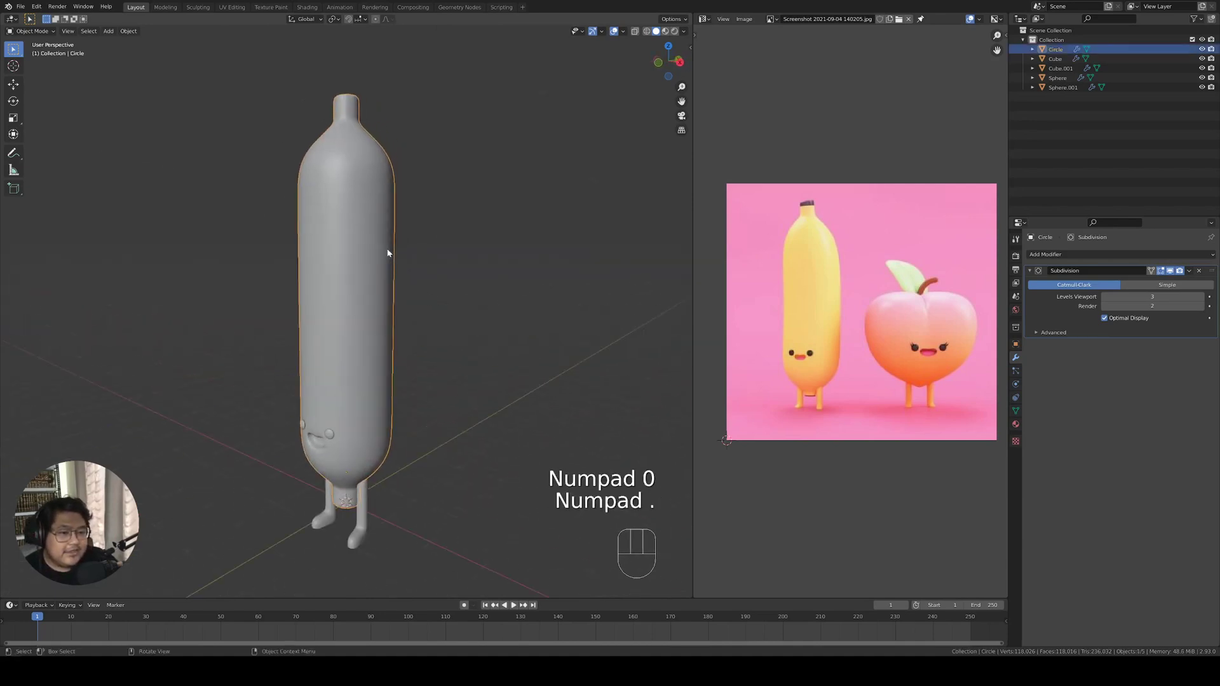
key(KP_Decimal)
key(KP_3)
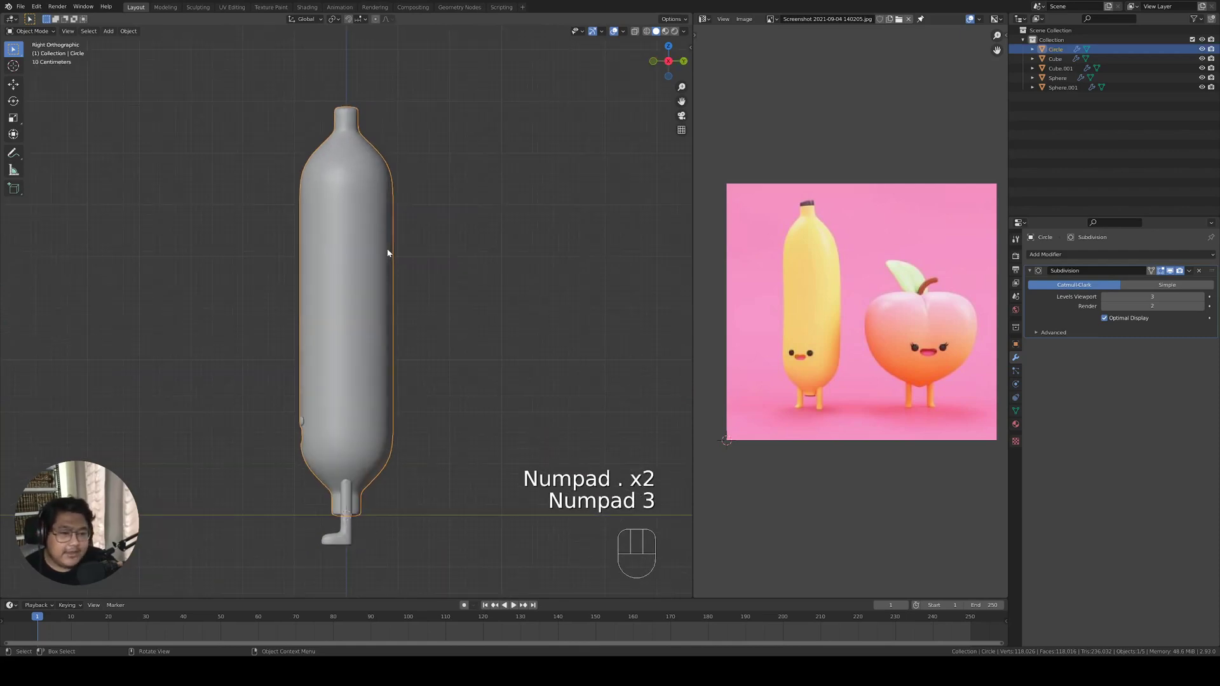
Select the upper part of the banana body's mesh in wireframe, then rotate and shift it slightly toward the face side.
key(z)
key(Tab)
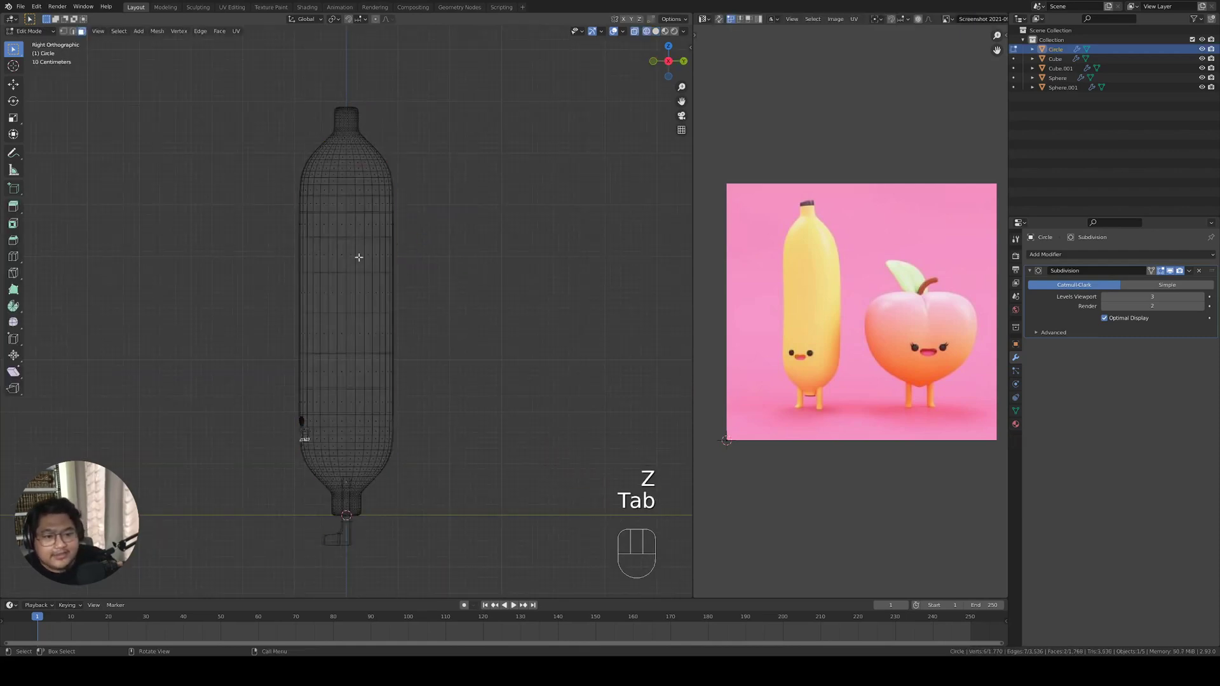
drag(468, 307, 204, 25)
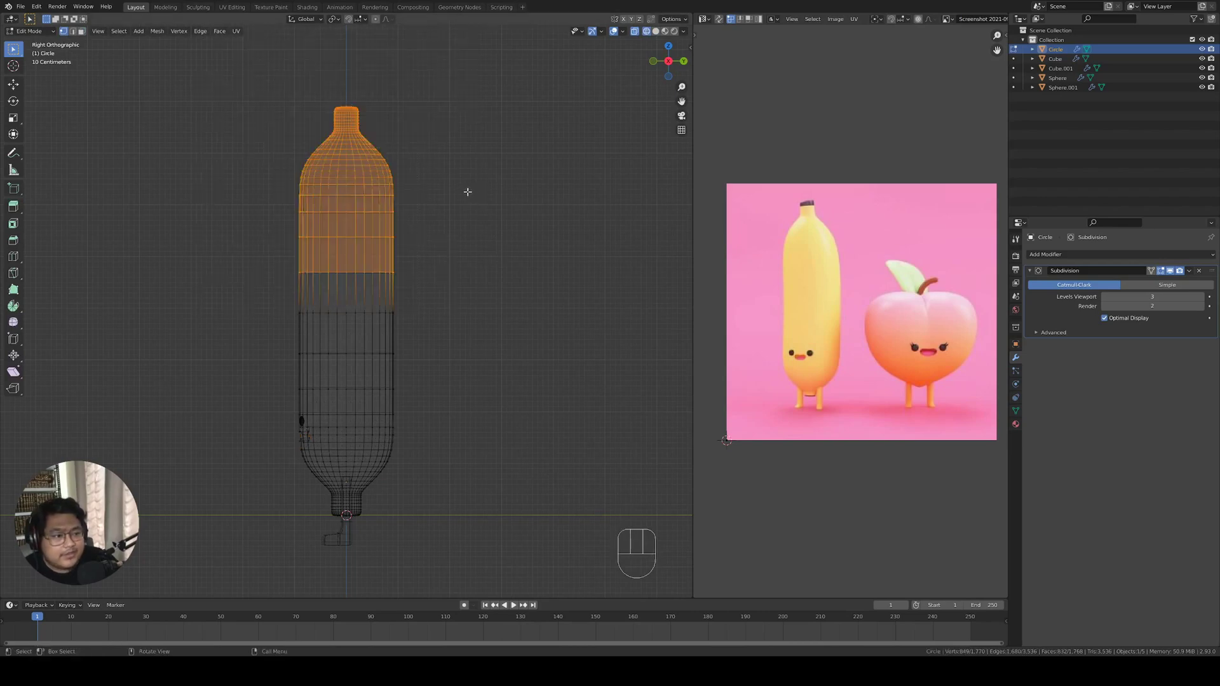
key(Tab)
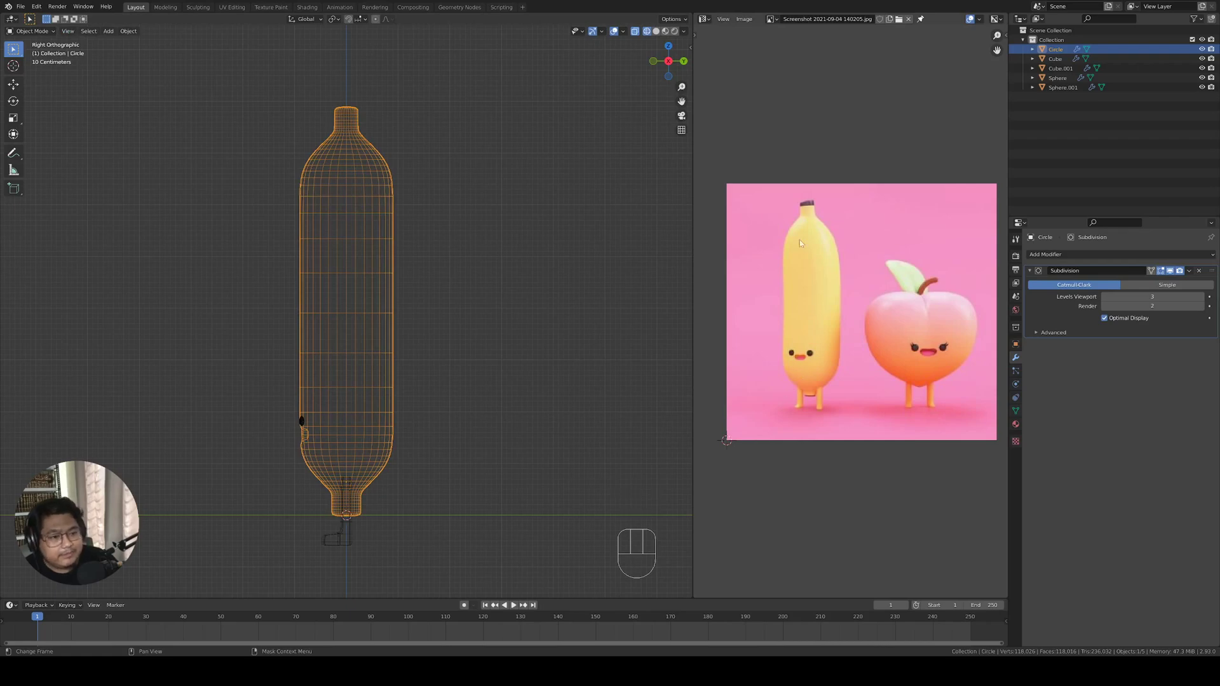
key(Tab)
key(g)
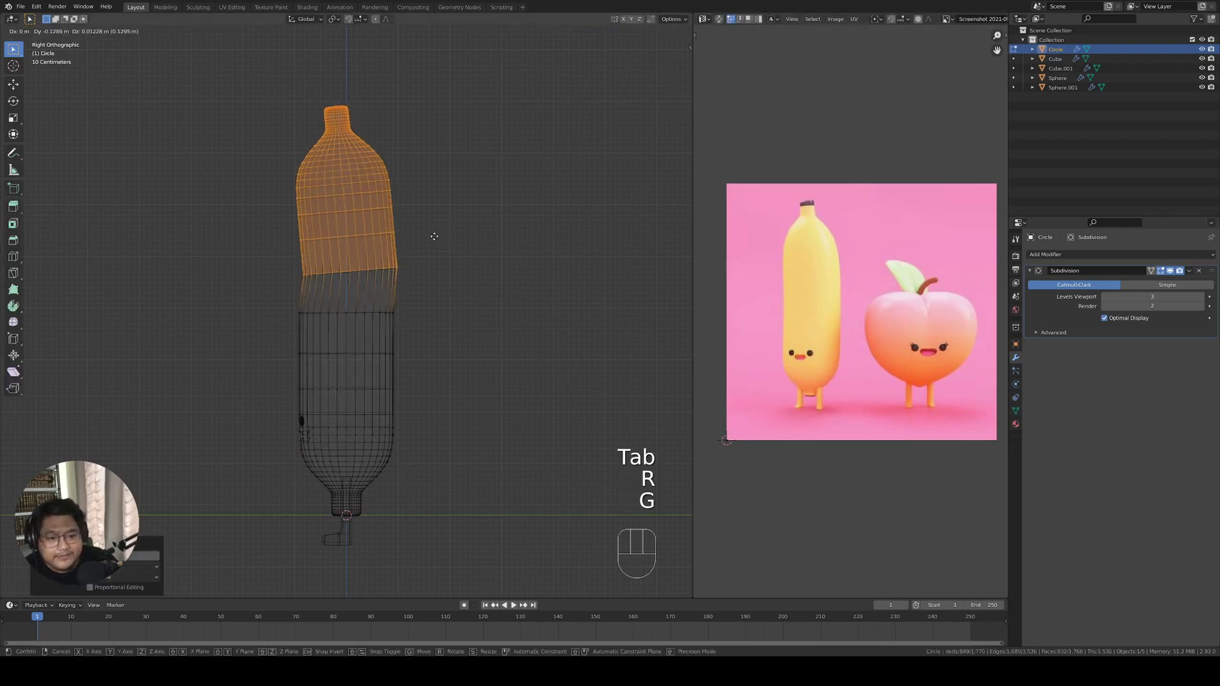
click(430, 235)
Select the top section starting one edge loop higher, rotate and shift it further toward the face side, and check the bend.
drag(411, 246, 158, 3)
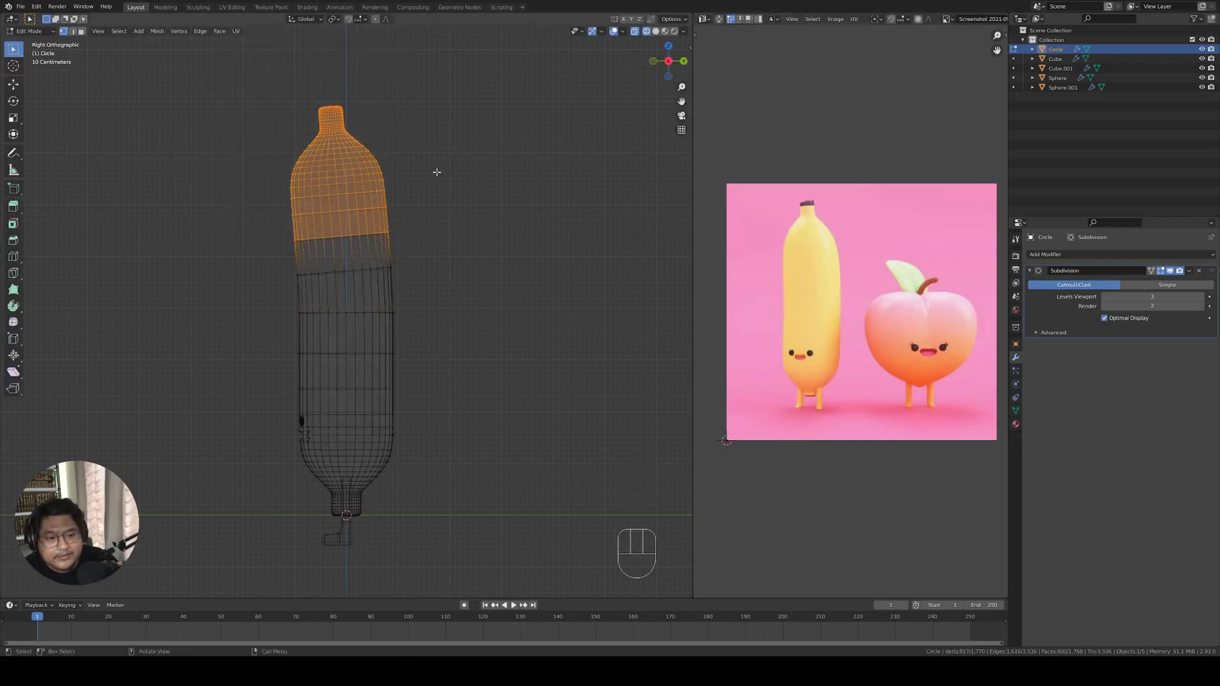
key(r)
key(g)
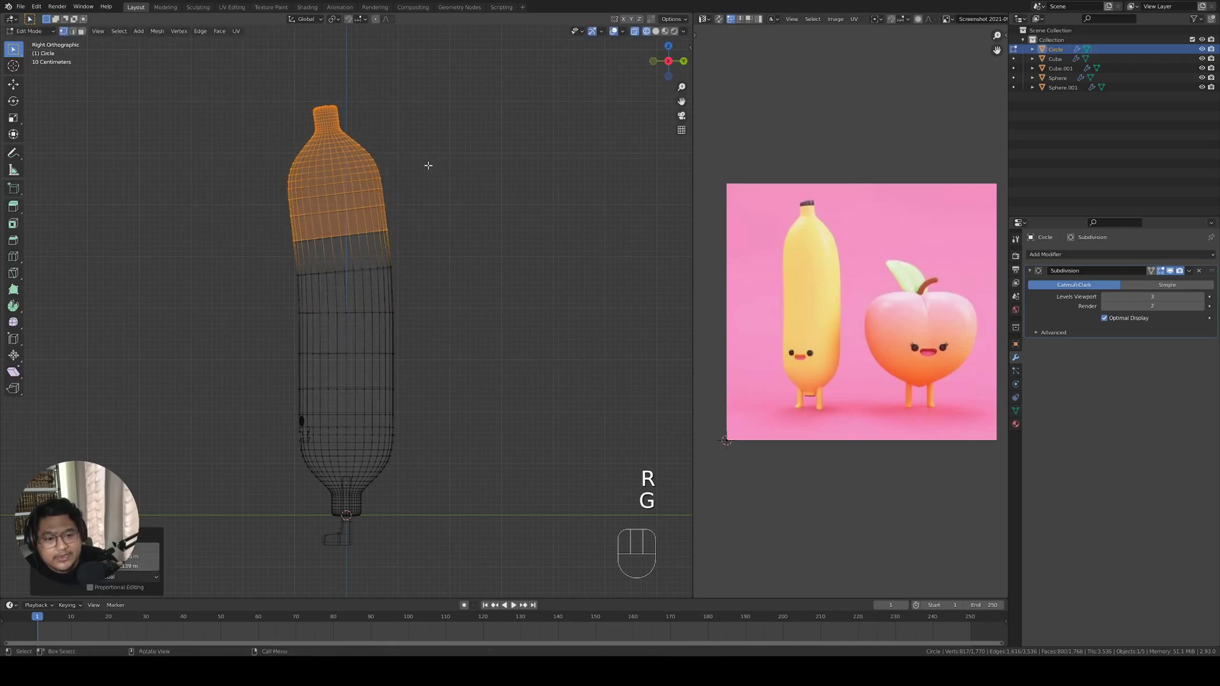
key(r)
key(g)
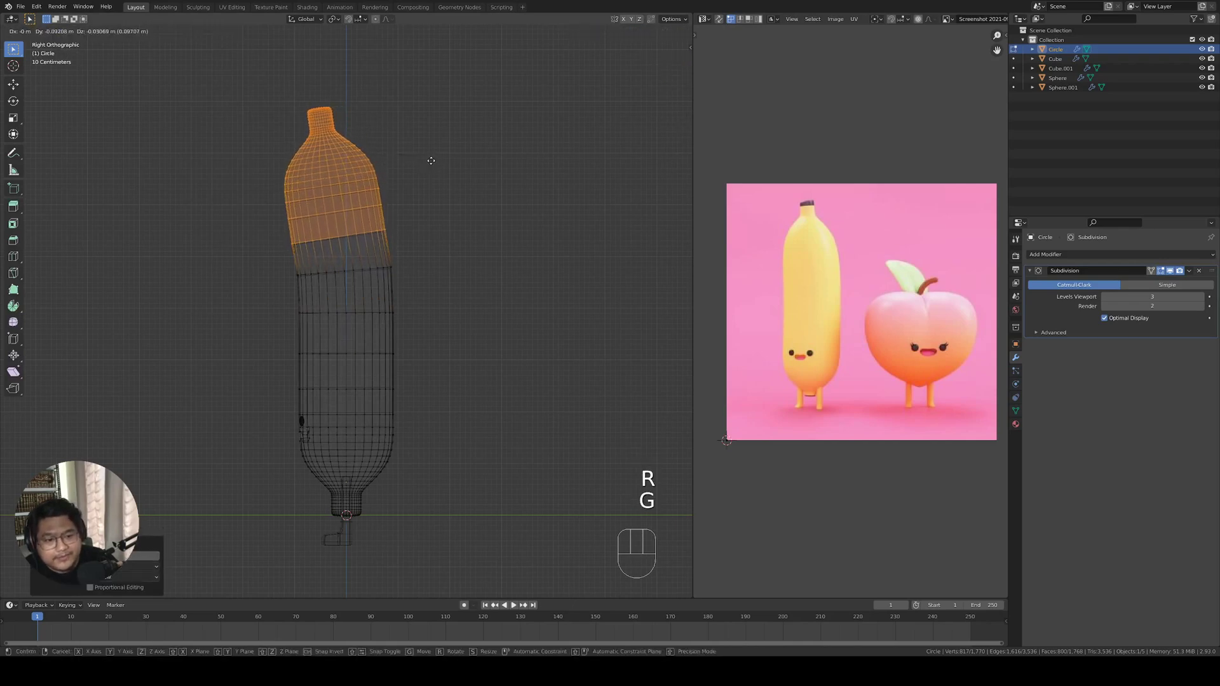
click(429, 160)
key(Tab)
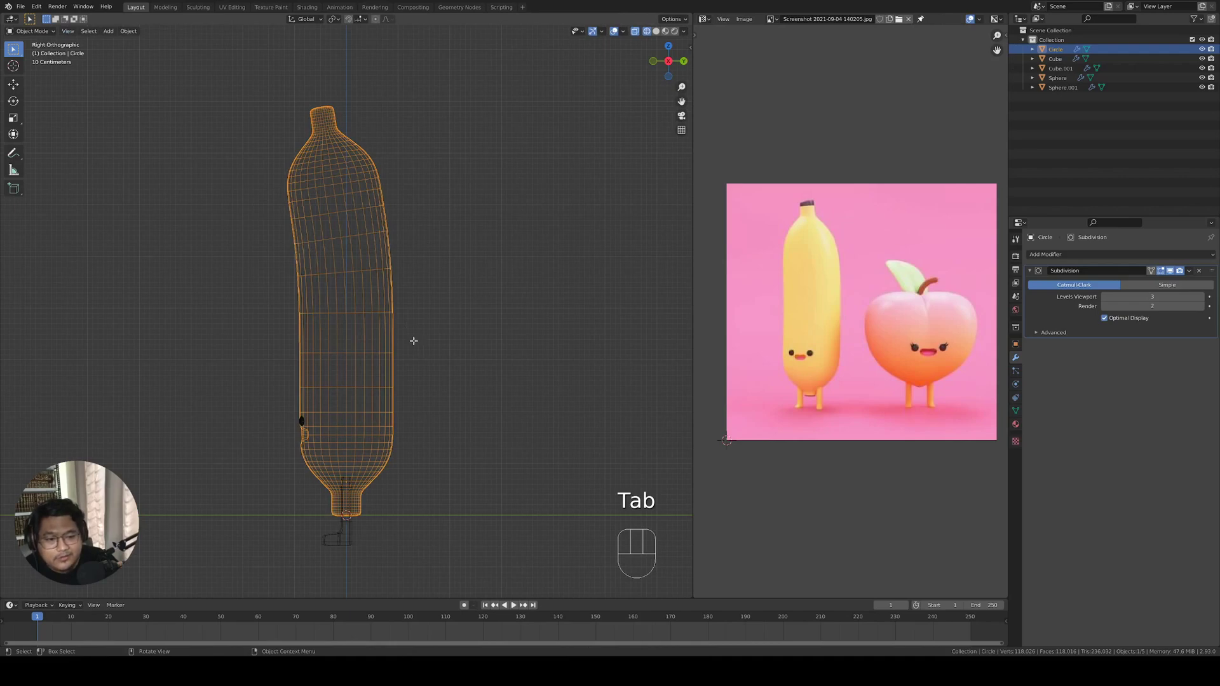
key(Tab)
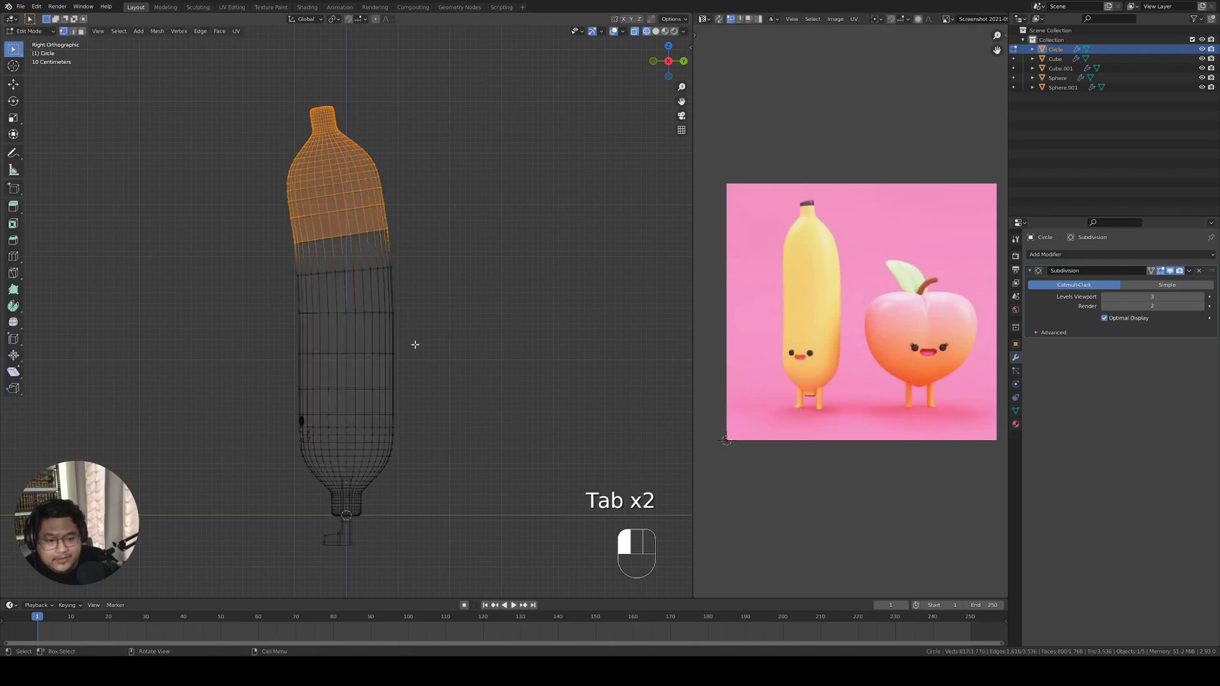
Select the banana body's mesh from mid-height up to the stem, rotate it slightly and shift it toward the face side.
drag(413, 343, 212, 54)
drag(434, 379, 205, 9)
key(r)
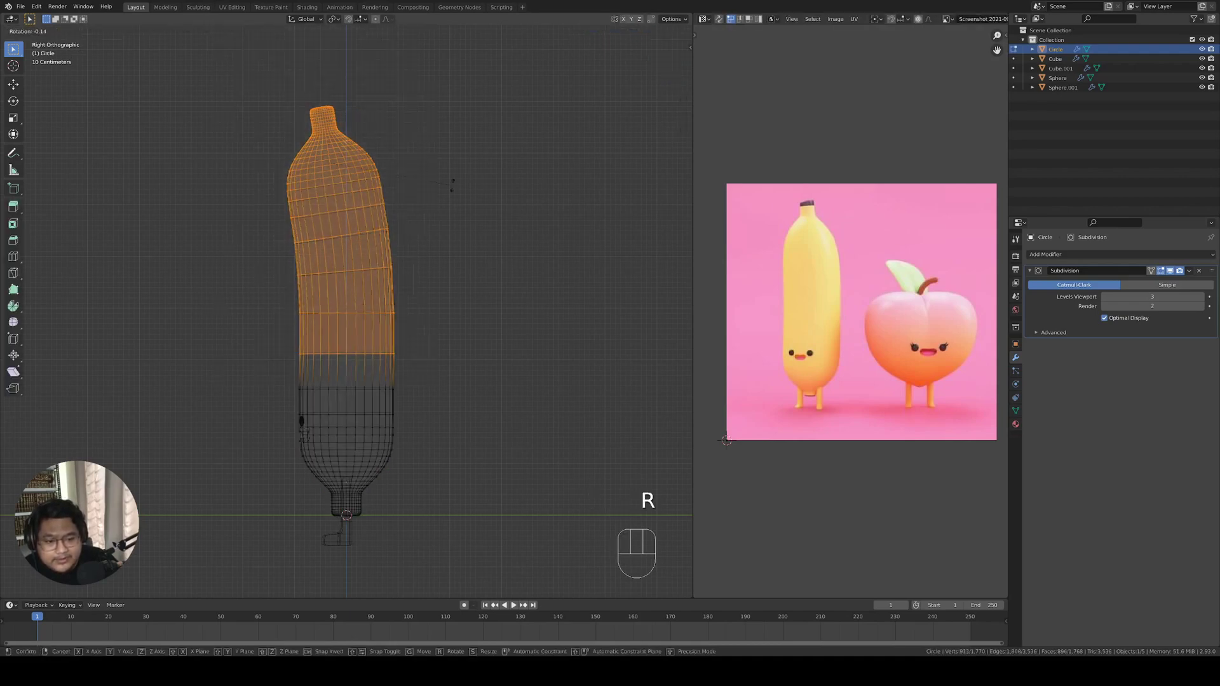
key(g)
key(r)
click(443, 181)
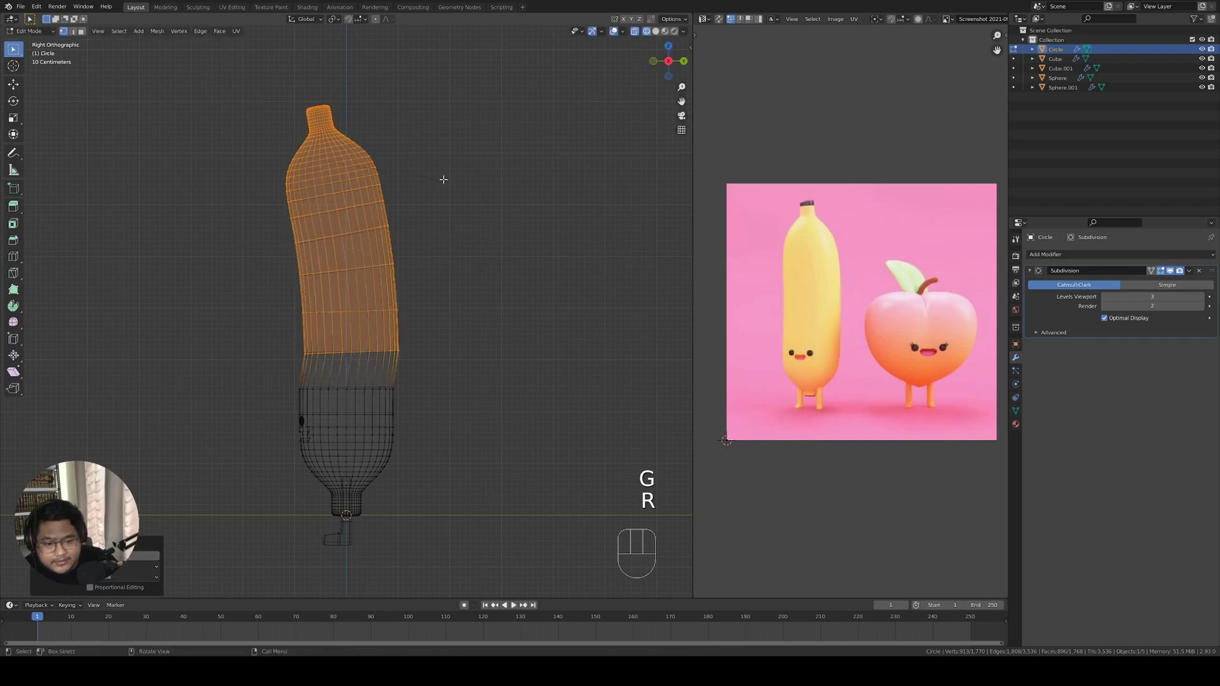
key(g)
click(436, 179)
Return to Object Mode and rotate the whole banana body about 5° so that it stands upright in the side view.
key(Tab)
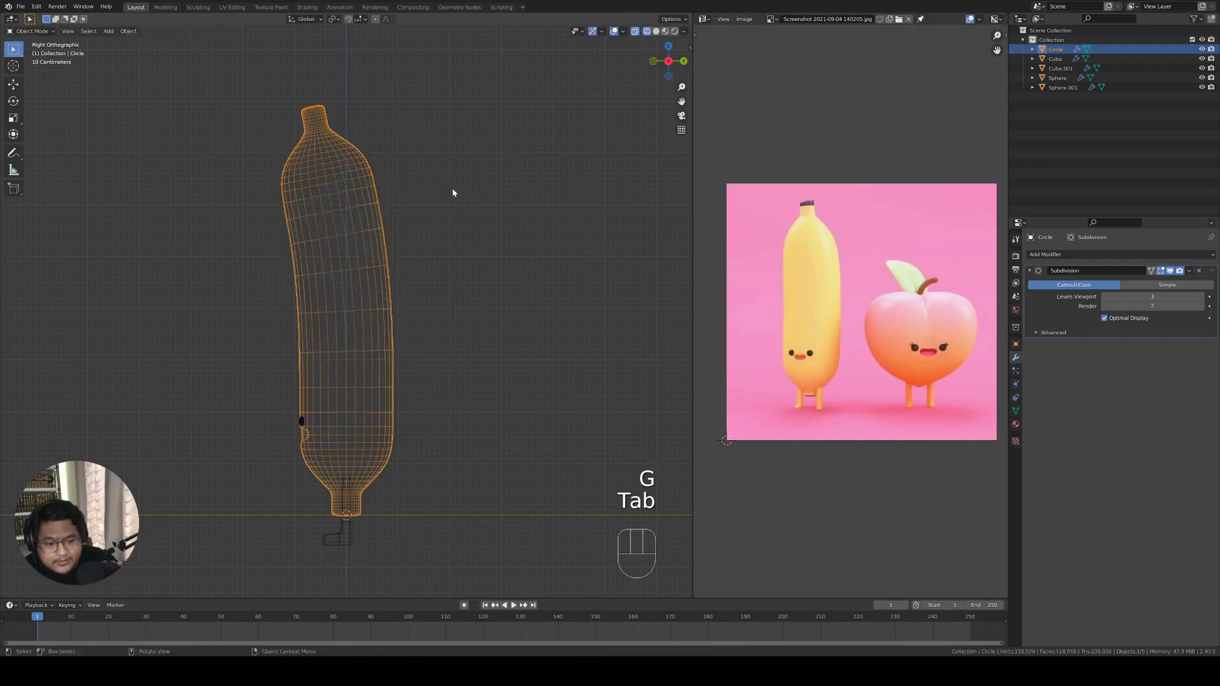
key(r)
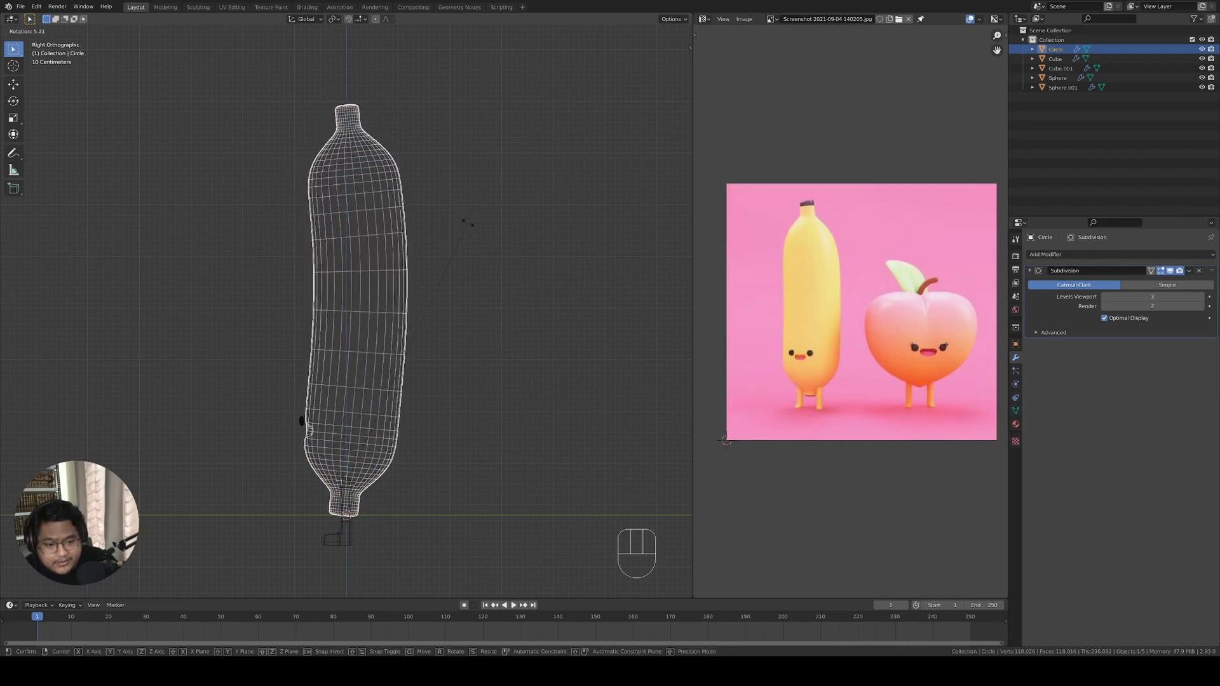
click(470, 224)
Select both eyes and move them along the global Y axis until they sit against the face, then deselect everything.
scroll(306, 308, up, 4)
scroll(306, 309, up, 5)
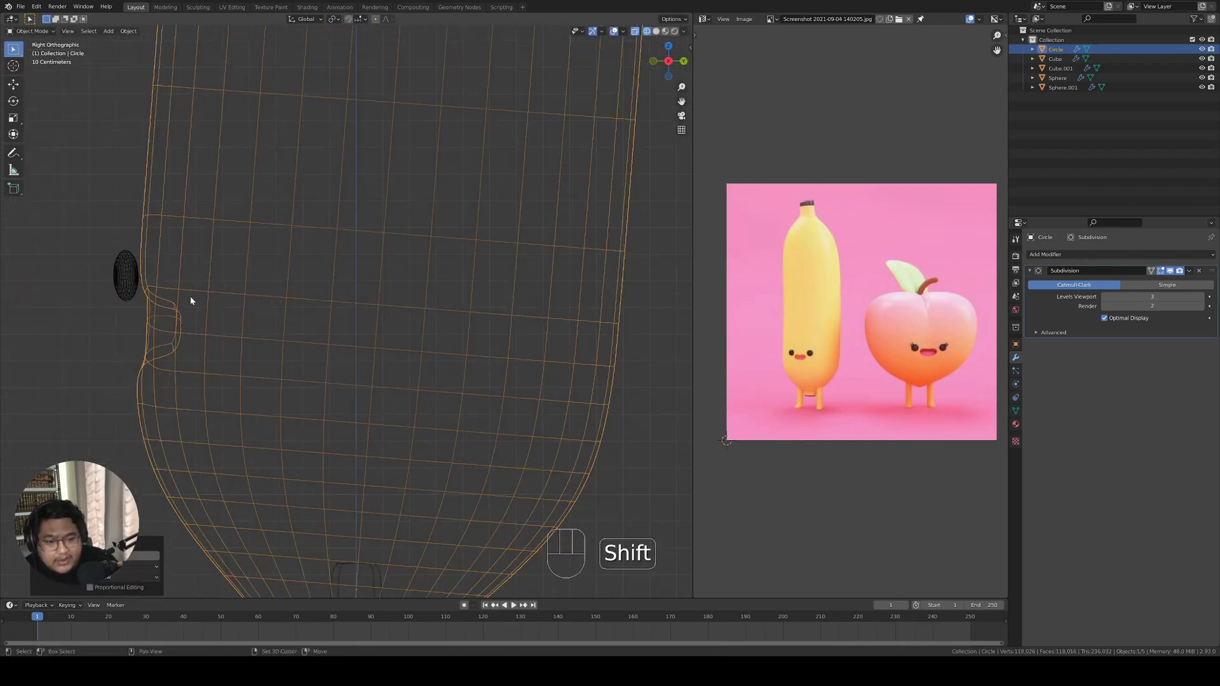
shift+middle_drag(190, 296, 217, 301)
drag(101, 220, 153, 312)
key(z)
click(229, 324)
middle_drag(228, 325, 254, 326)
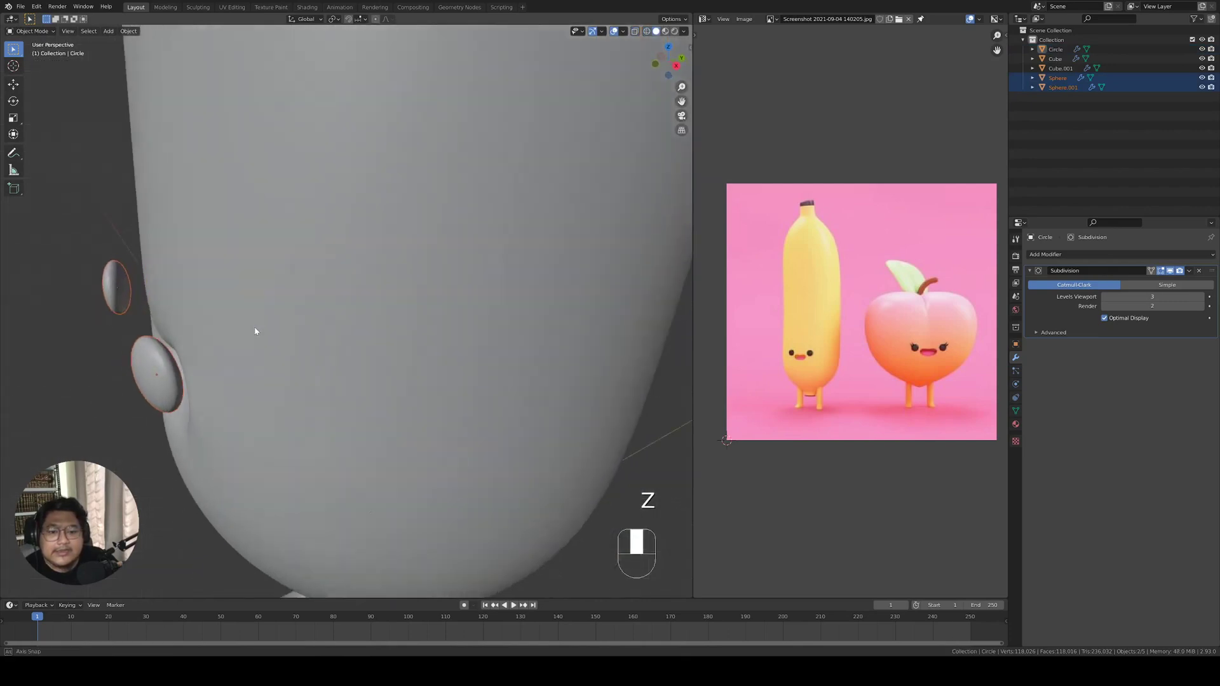
key(g)
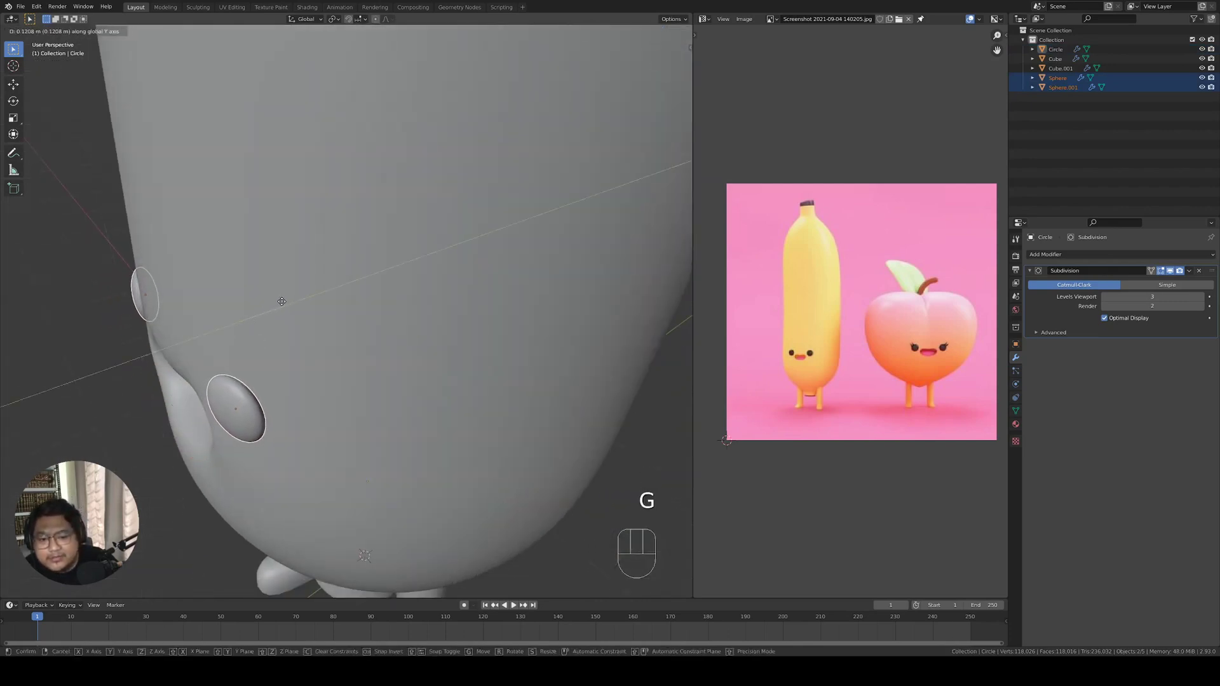
click(282, 301)
middle_drag(280, 302, 336, 295)
key(alt+a)
Examine the bent character's shape from the front and the side.
scroll(340, 291, down, 6)
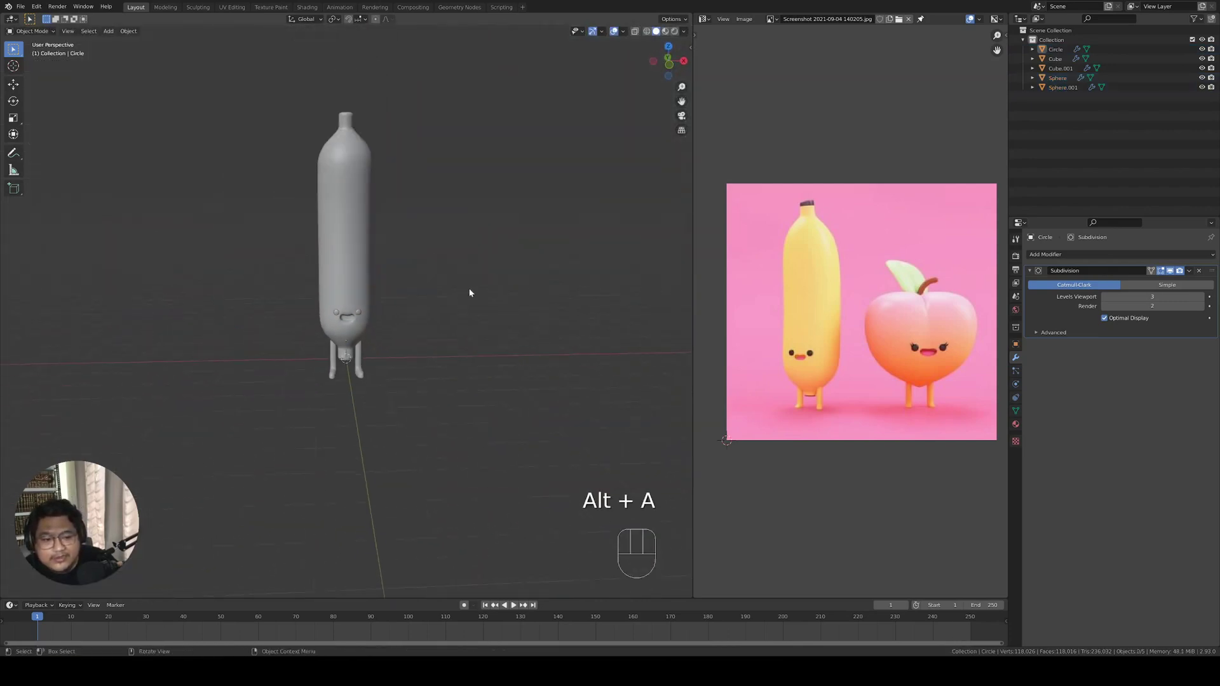
middle_drag(471, 291, 401, 277)
scroll(372, 221, up, 2)
scroll(372, 219, up, 2)
click(386, 203)
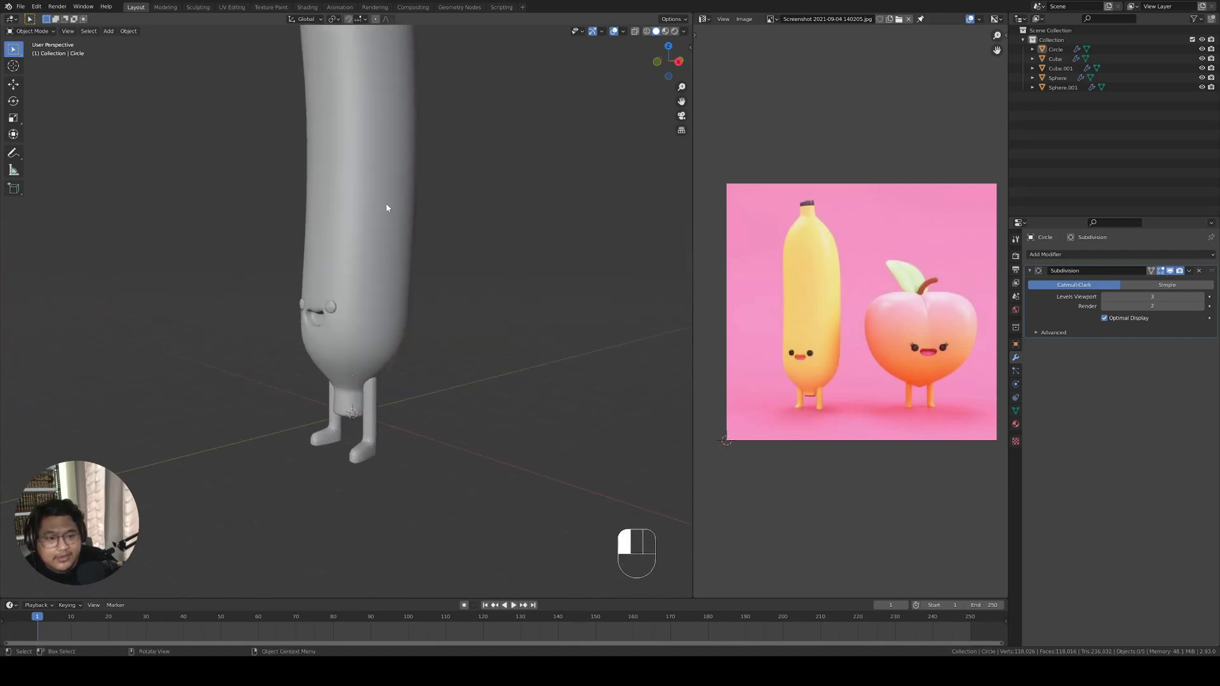
shift+middle_drag(386, 204, 458, 308)
scroll(403, 290, down, 5)
key(alt+a)
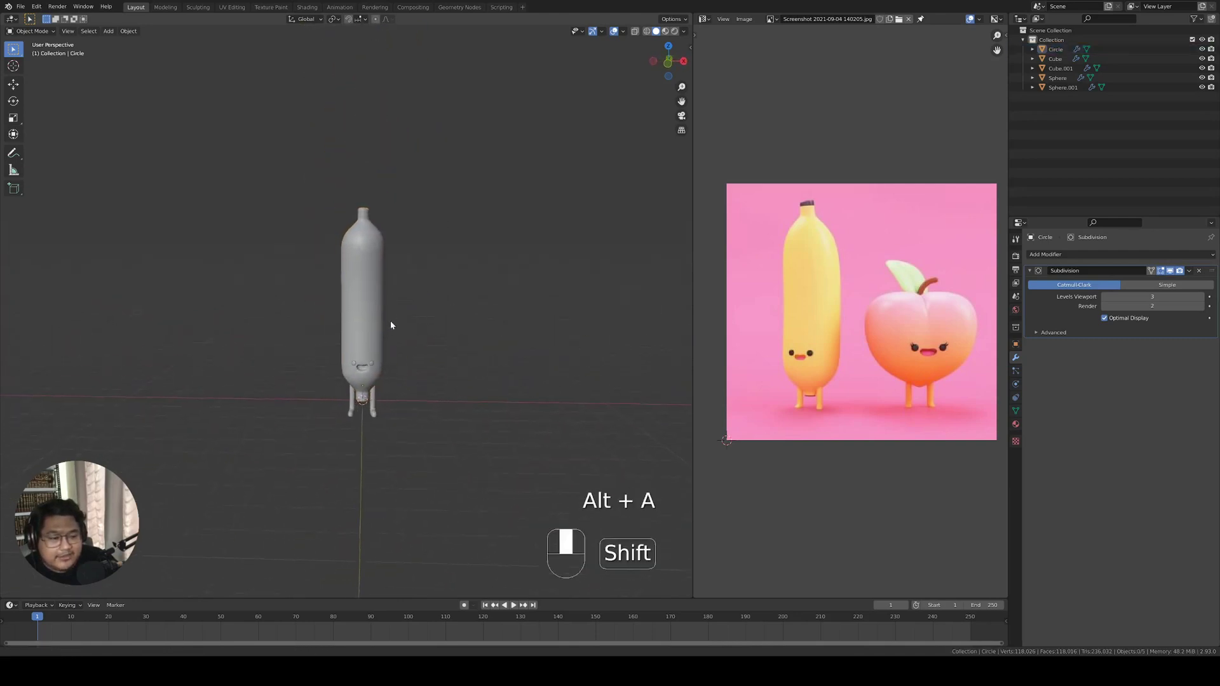
Enter Edit Mode on the banana body, select the complete edge loop around its middle in wireframe, and return to solid shading.
click(390, 311)
scroll(438, 273, up, 3)
key(Tab)
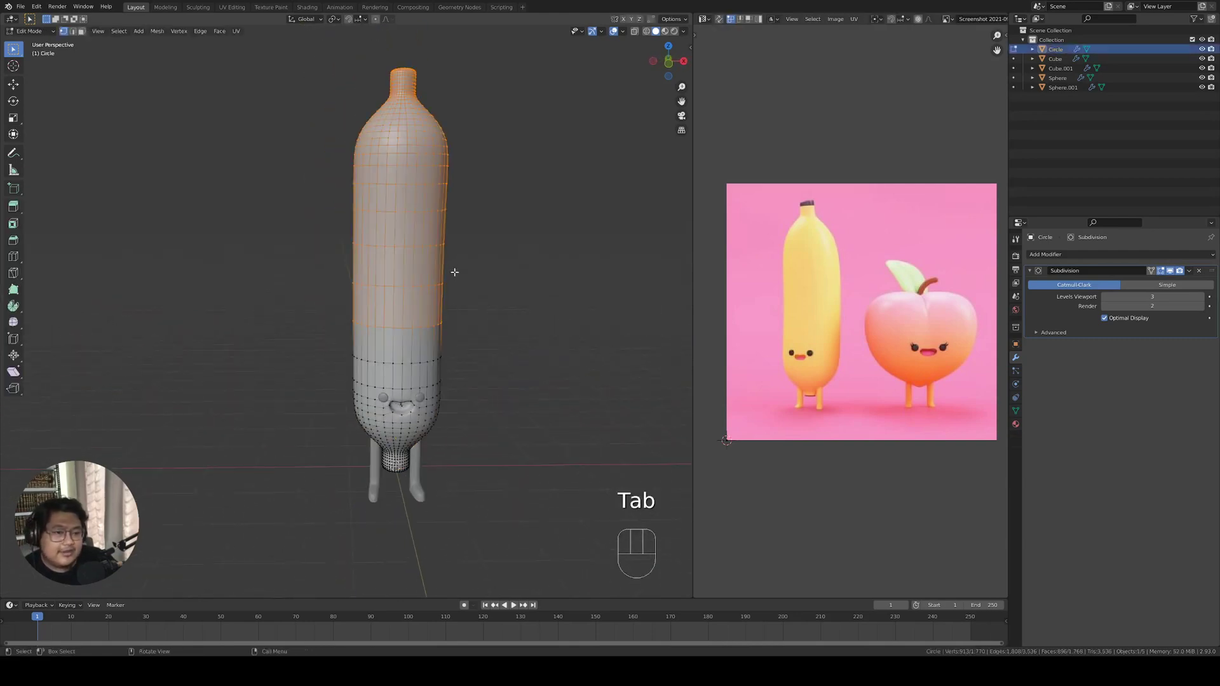
scroll(452, 272, down, 3)
mouse_move(455, 275)
middle_down()
mouse_move(269, 270)
mouse_move(390, 269)
middle_up()
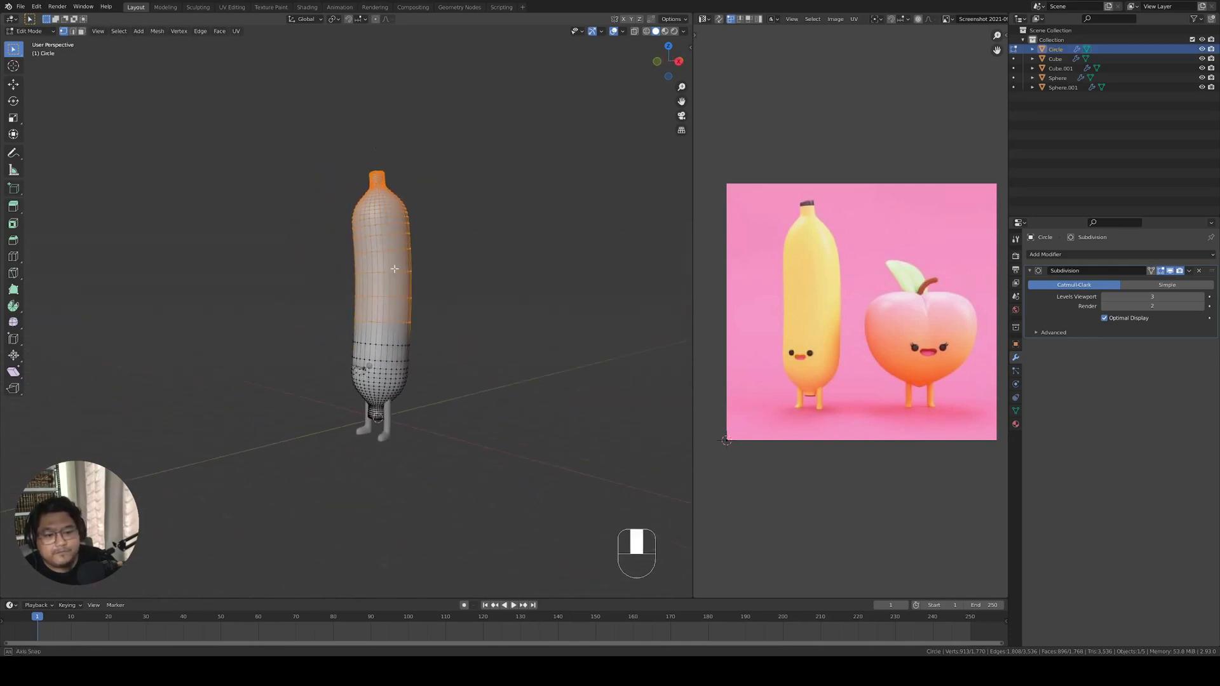
key(z)
click(333, 270)
drag(430, 287, 327, 308)
key(z)
click(418, 316)
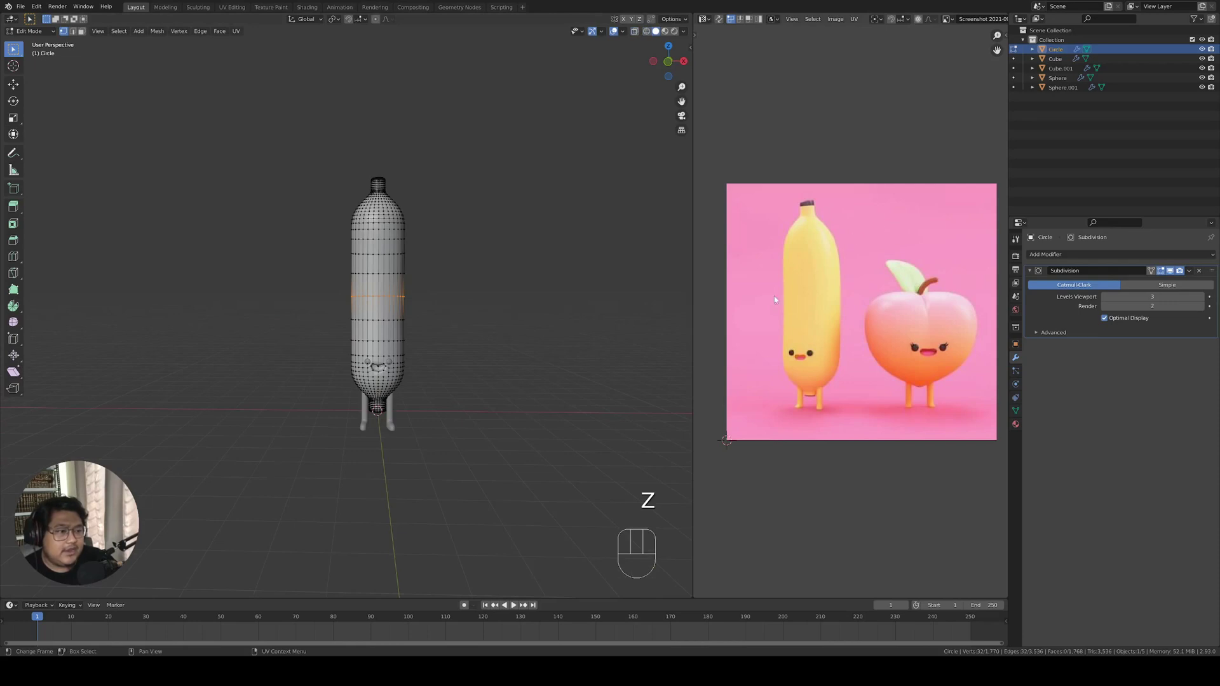
Examine the body around the selected middle edge loop from several angles in wireframe and solid shading.
shift+middle_drag(450, 228, 421, 274)
scroll(420, 274, up, 2)
middle_drag(400, 377, 427, 344)
key(z)
click(343, 342)
middle_drag(341, 342, 346, 340)
mouse_move(419, 334)
shift+middle_down()
mouse_move(424, 299)
mouse_move(395, 221)
shift+middle_up()
key(z)
click(476, 310)
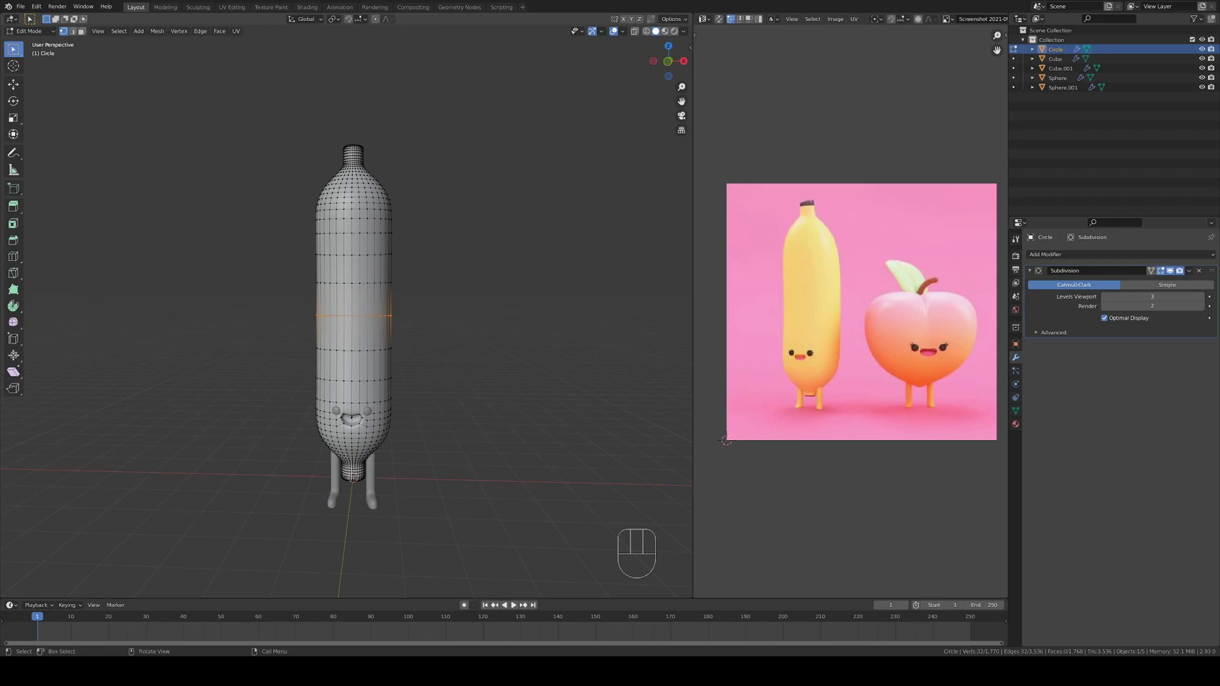
middle_drag(353, 311, 447, 307)
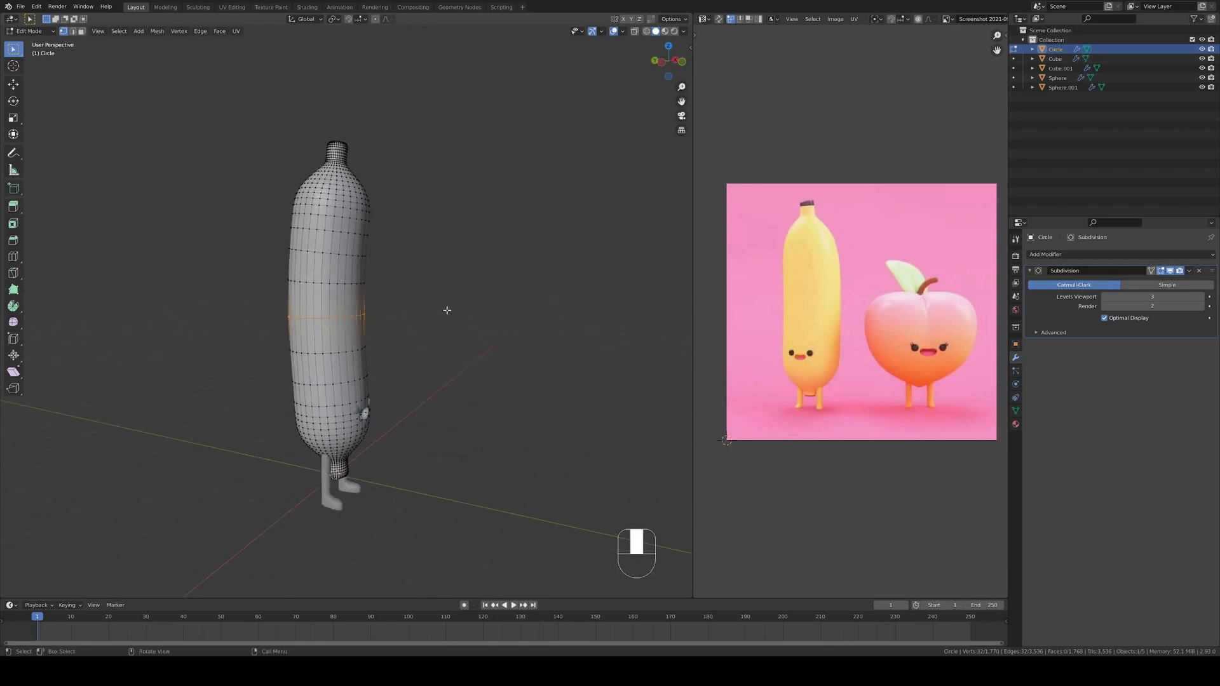
Turn on proportional editing and scale the middle edge loop to about 1.07 with a proportional size of about 2.85.
key(z)
middle_drag(354, 306, 323, 308)
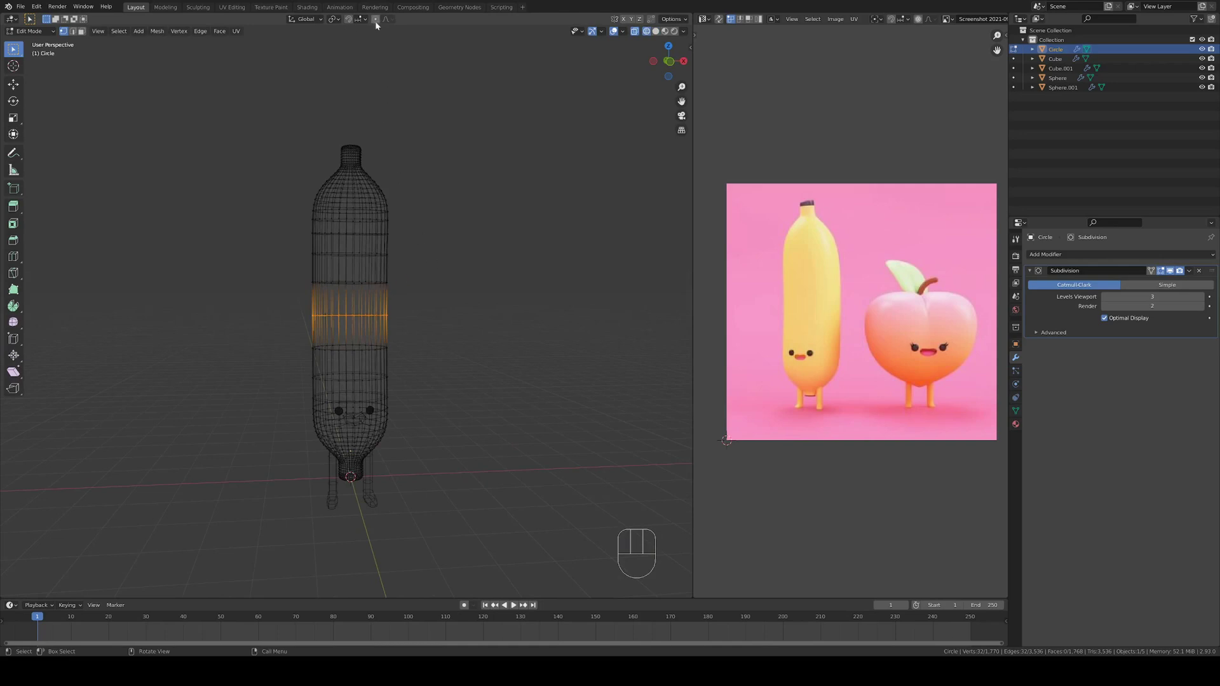
key(s)
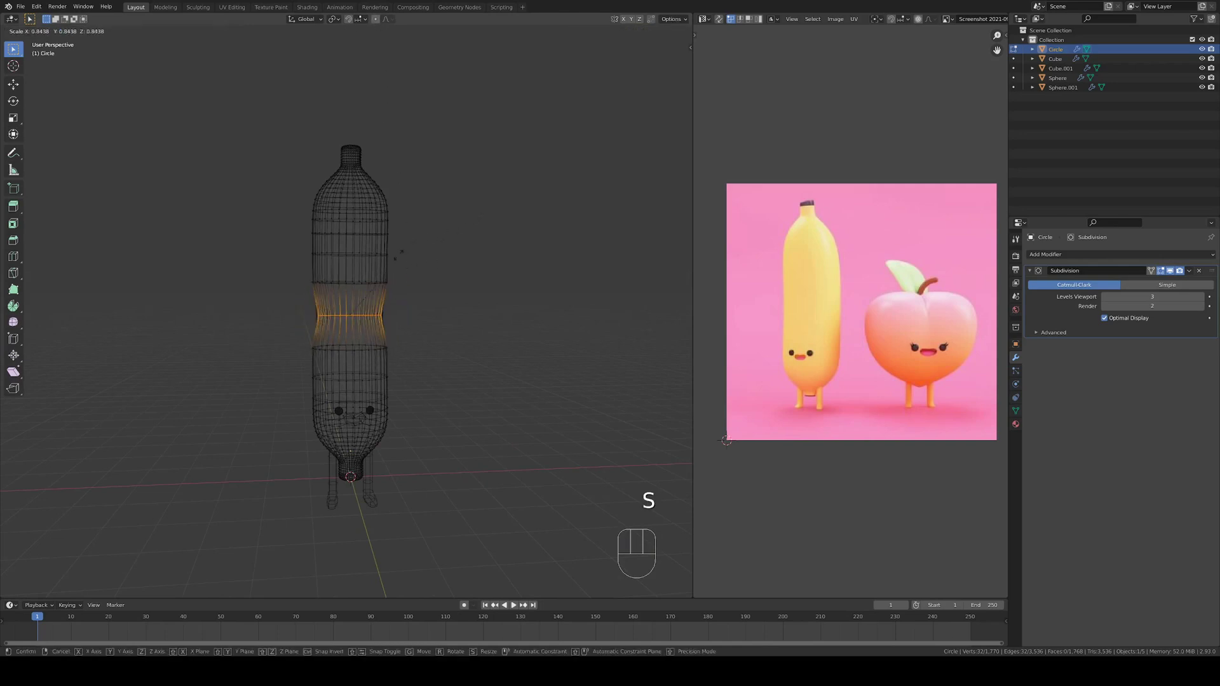
click(432, 248)
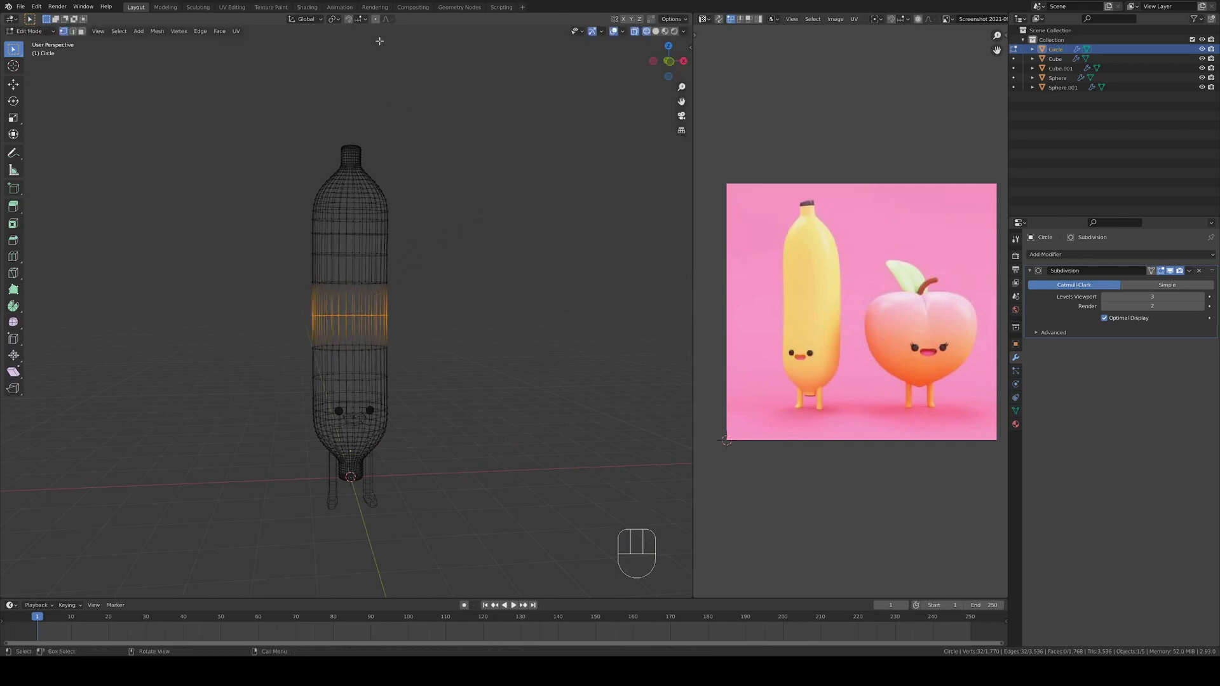
click(376, 20)
key(s)
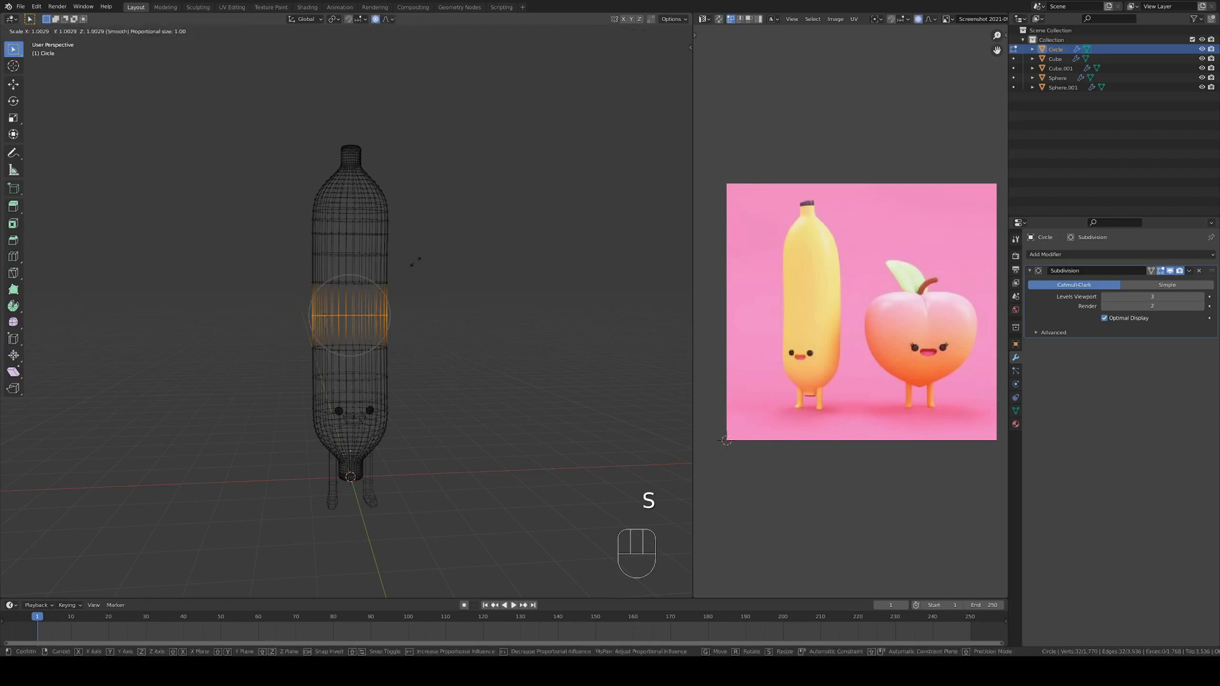
scroll(423, 261, down, 8)
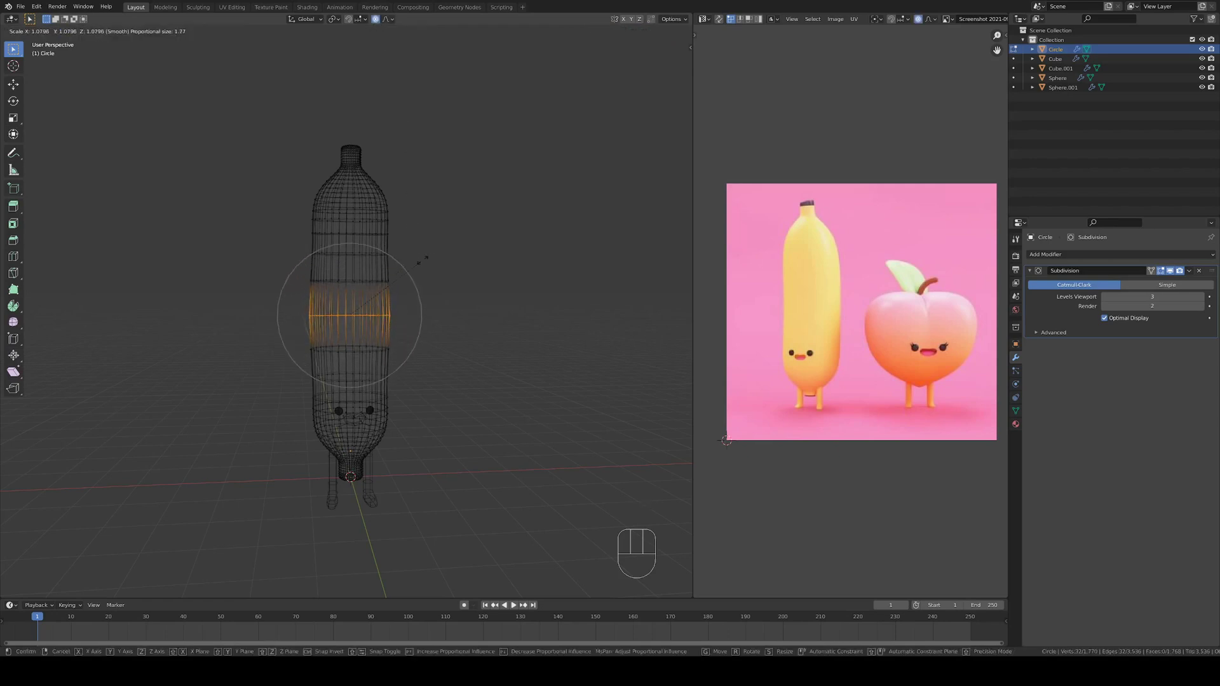
scroll(432, 260, down, 3)
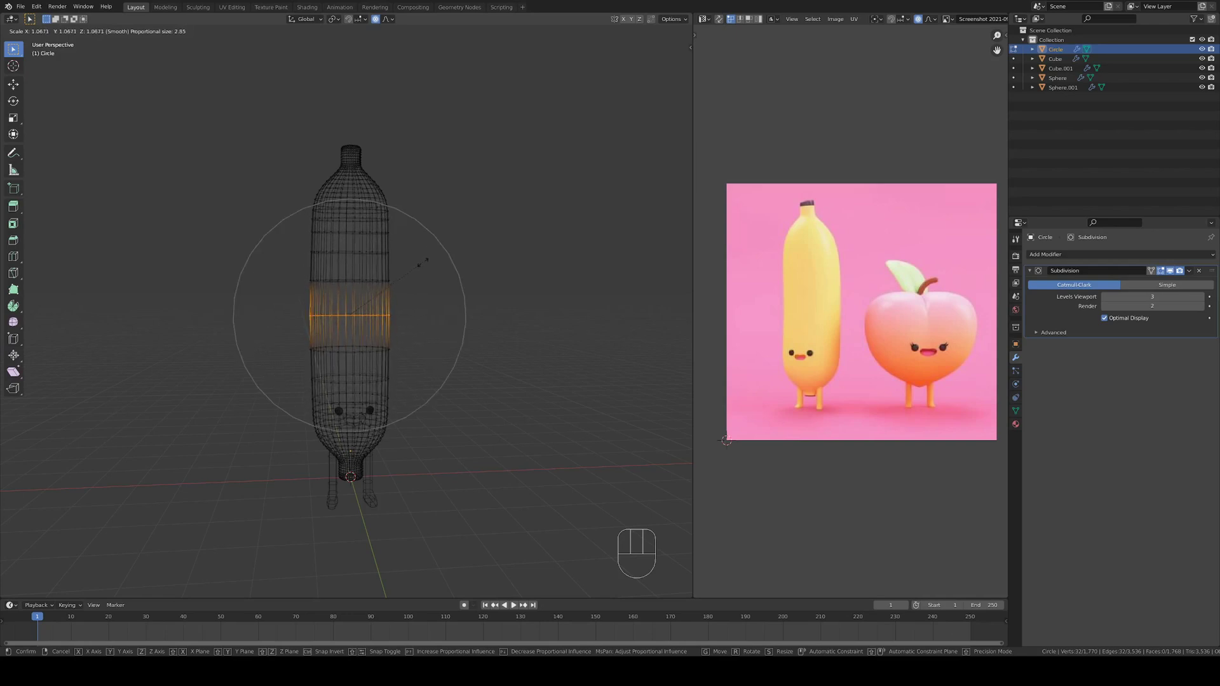
click(428, 264)
Scale the middle edge loop to 0.967 with proportional editing, fine-tune its size with another scale, and return to Object Mode.
mouse_move(428, 264)
middle_down()
mouse_move(413, 289)
mouse_move(498, 272)
middle_up()
key(z)
key(Tab)
key(Tab)
key(s)
click(494, 271)
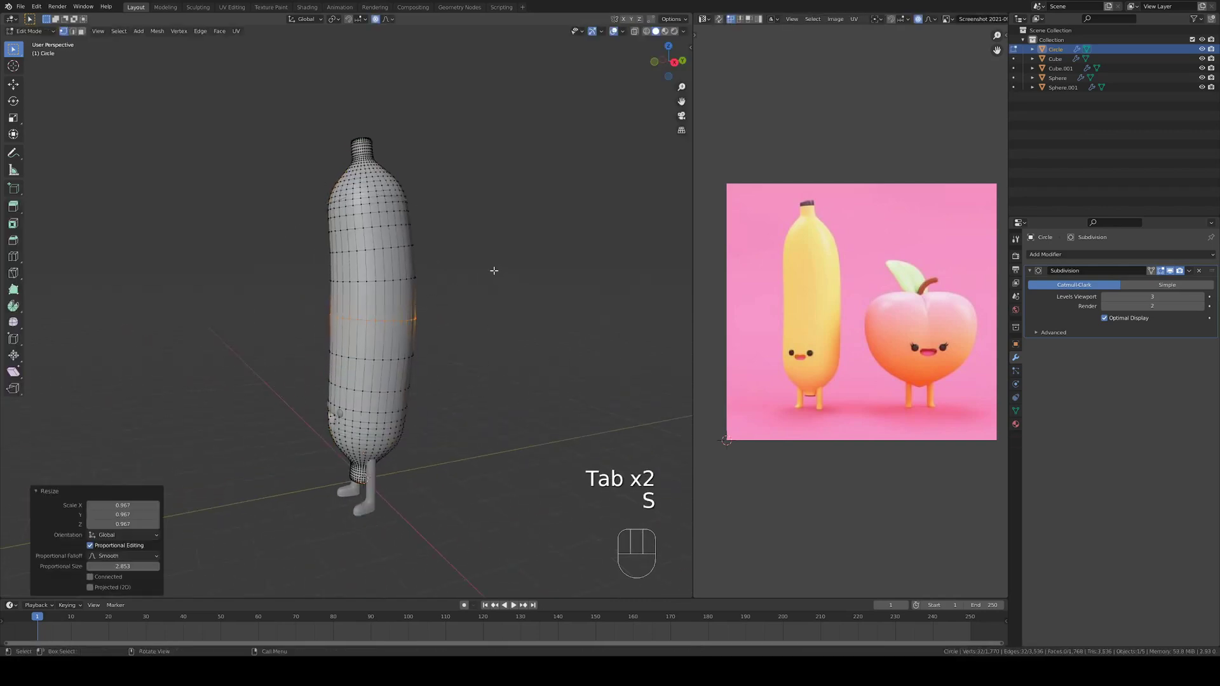
key(s)
click(486, 266)
key(Tab)
Deselect the banana body and examine the whole character from several sides.
scroll(397, 338, down, 1)
middle_drag(394, 338, 477, 338)
scroll(476, 337, down, 2)
key(alt+a)
middle_drag(422, 371, 276, 344)
scroll(433, 346, up, 3)
middle_drag(432, 345, 466, 318)
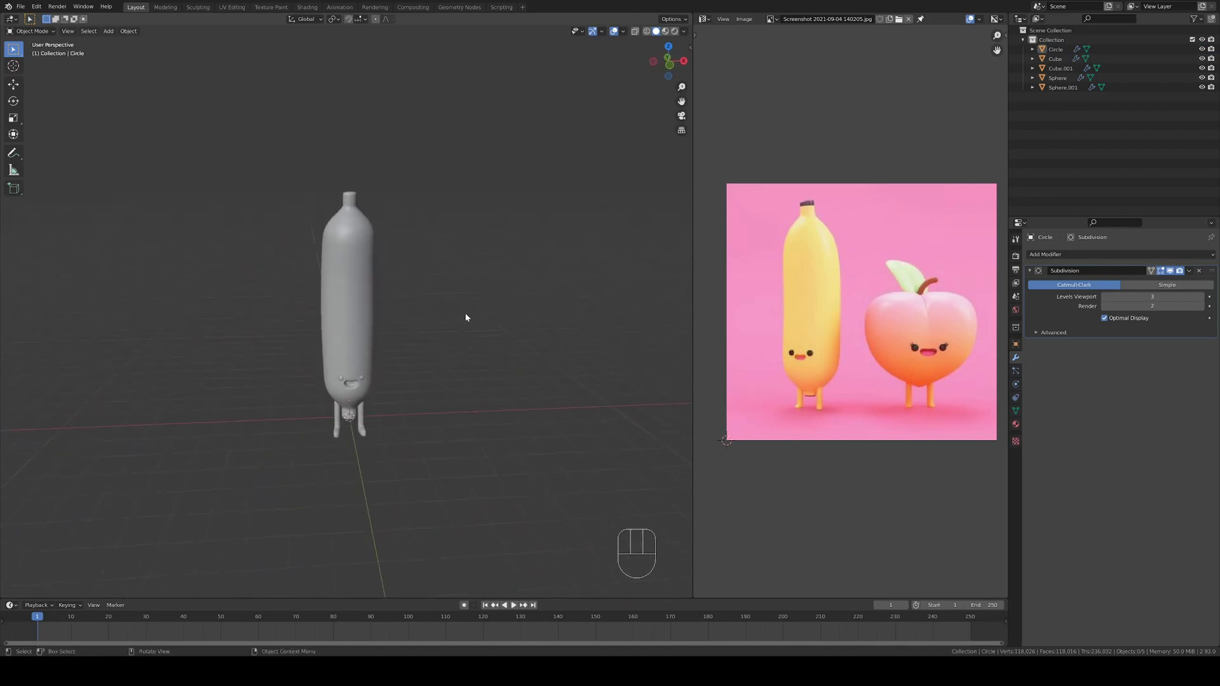